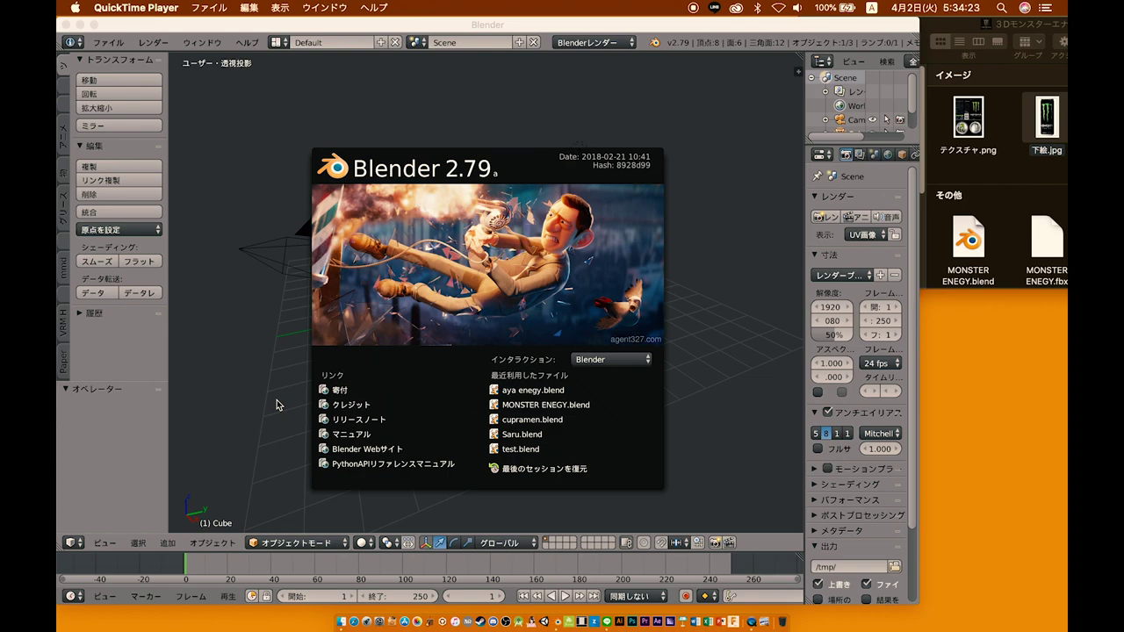
Step: Dismiss the splash screen and delete the default cube
{"action": "left_click", "coordinate": [275, 403]}
{"action": "left_click", "coordinate": [277, 387]}
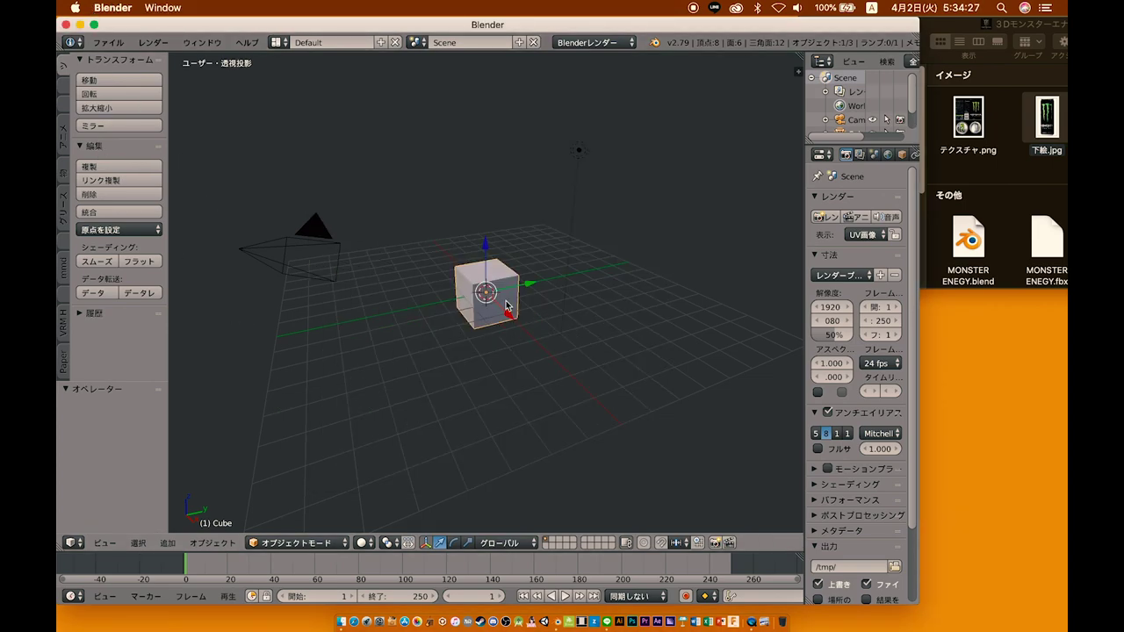
{"action": "key", "text": "x"}
{"action": "left_click", "coordinate": [499, 334]}
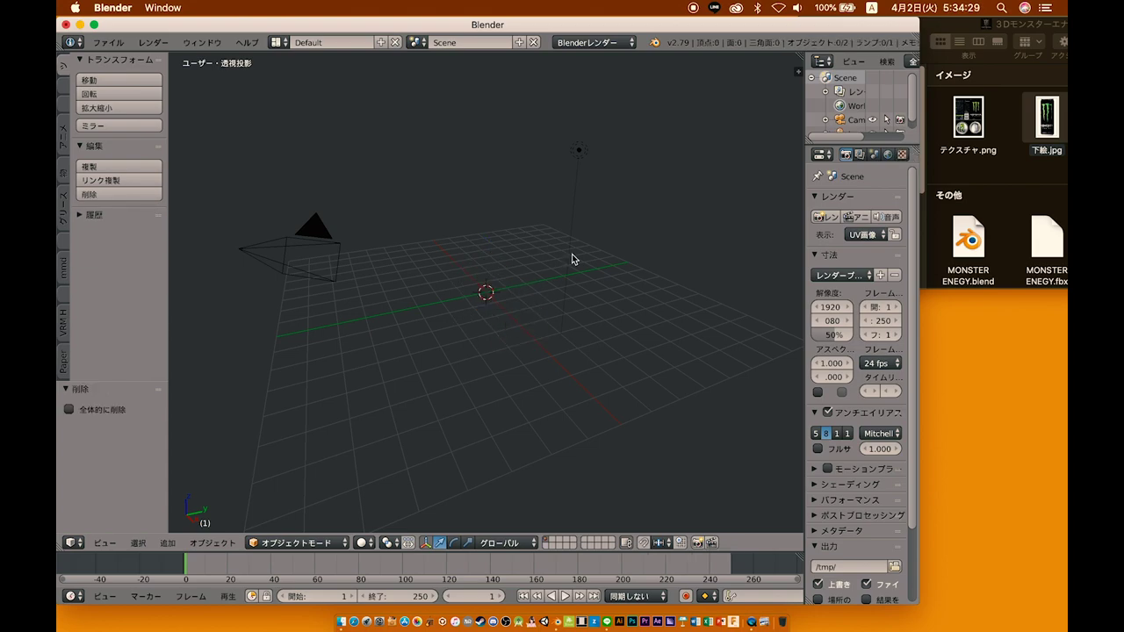
Step: Switch to front orthographic view and add 下絵.jpg as the reference image
{"action": "key", "text": "KP_1"}
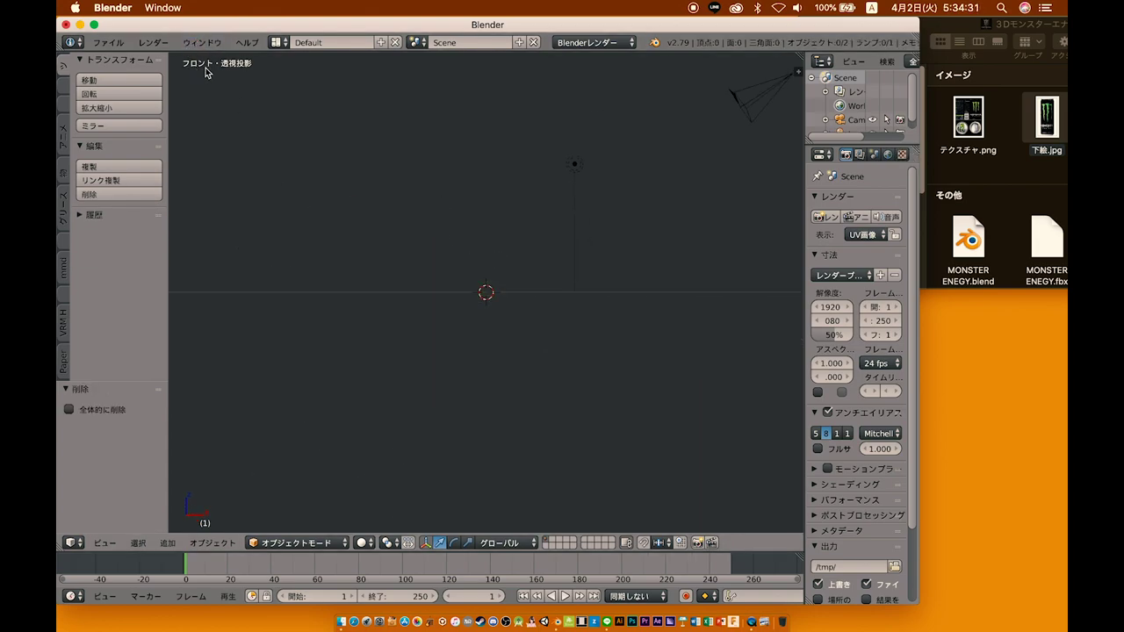
{"action": "key", "text": "KP_5"}
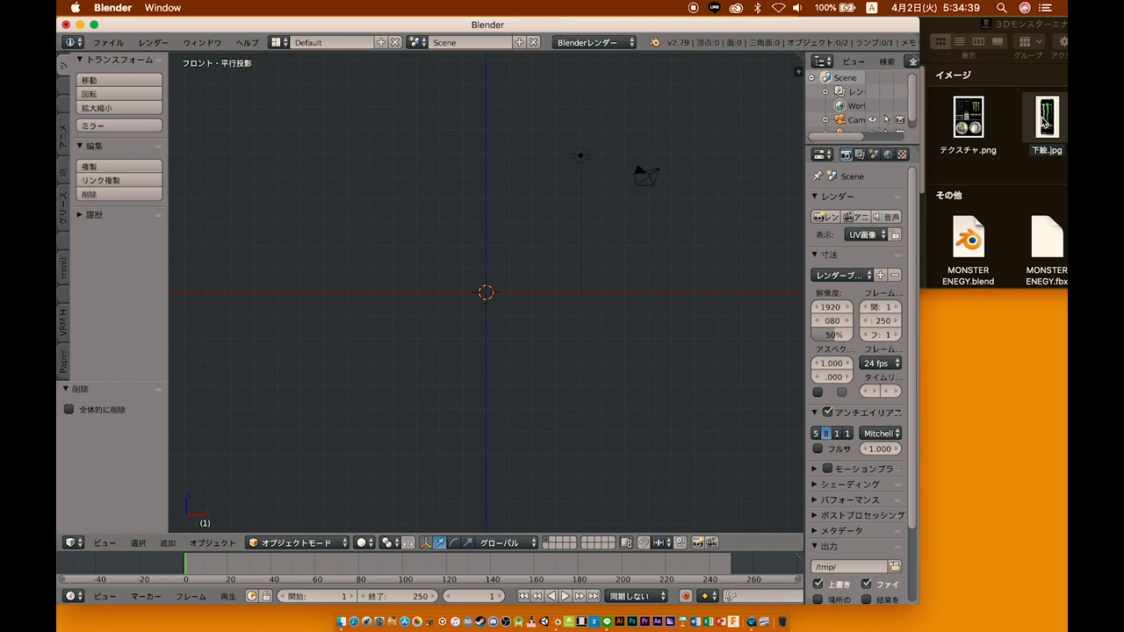
{"action": "left_click_drag", "start_coordinate": [1045, 123], "coordinate": [540, 298]}
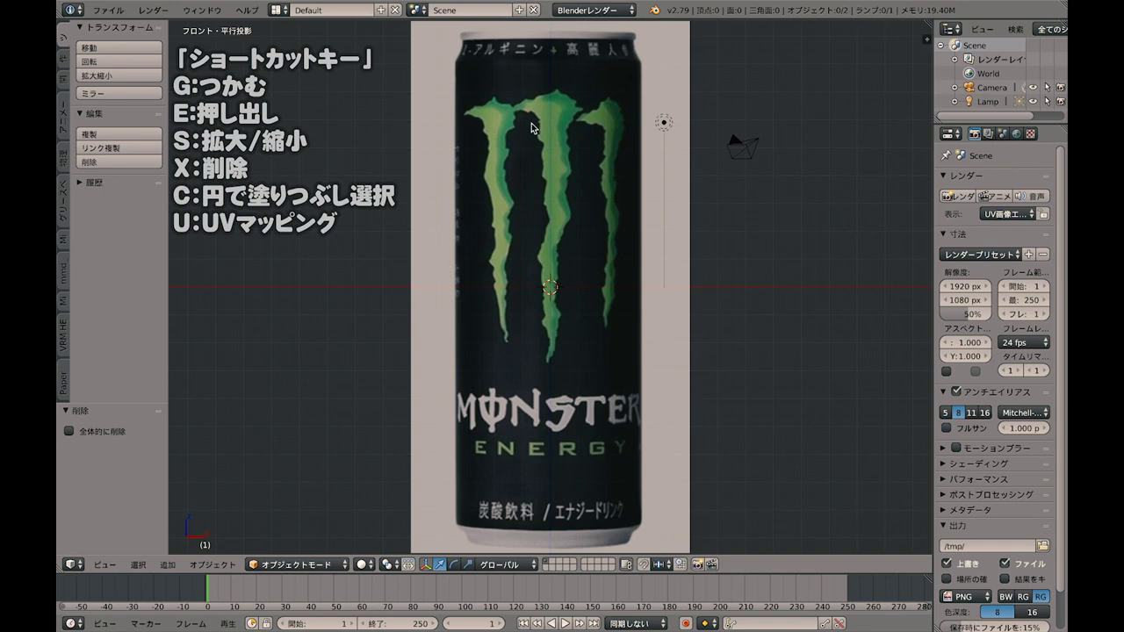
Step: Add a 32-vertex cylinder, enter Edit Mode and begin scaling it up to 3.2
{"action": "key", "text": "shift+a"}
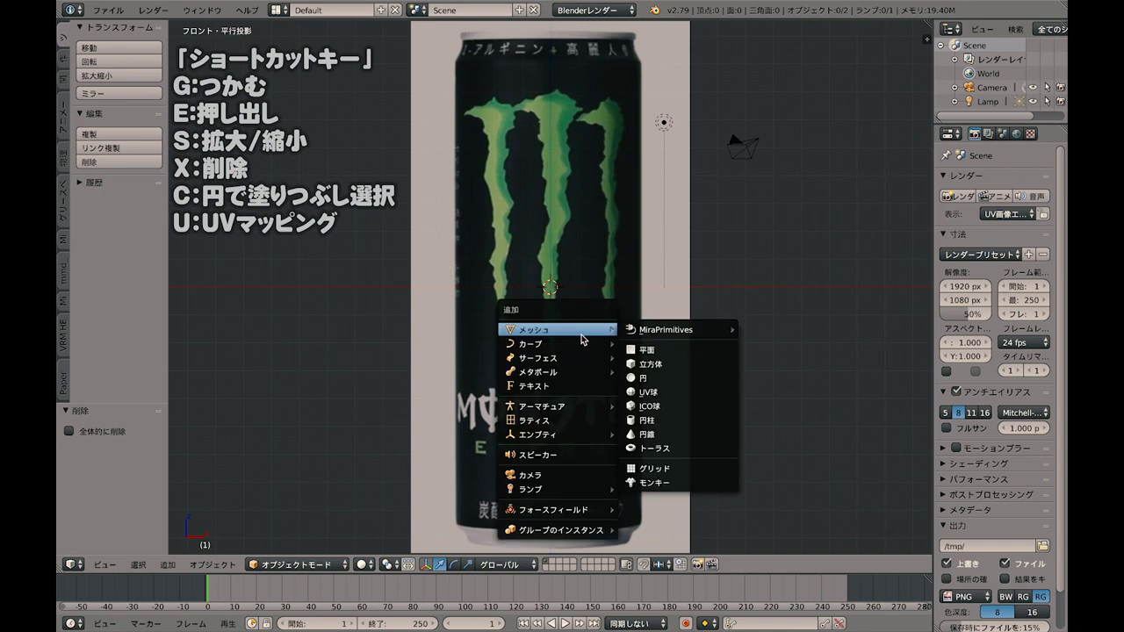
{"action": "left_click", "coordinate": [650, 422]}
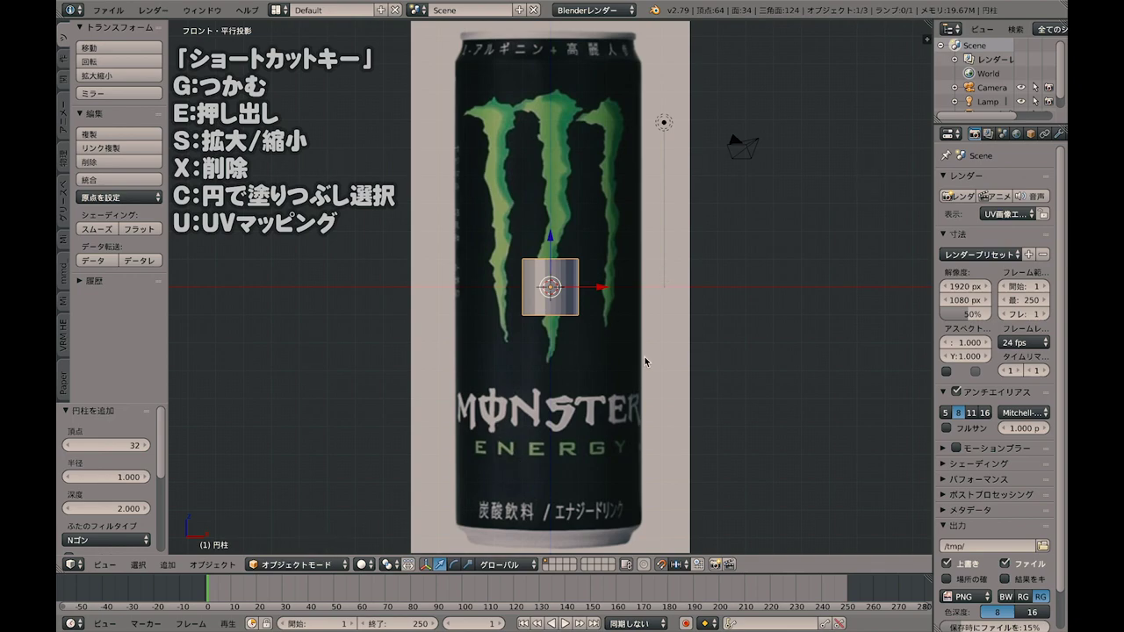
{"action": "key", "text": "Tab"}
{"action": "key", "text": "s"}
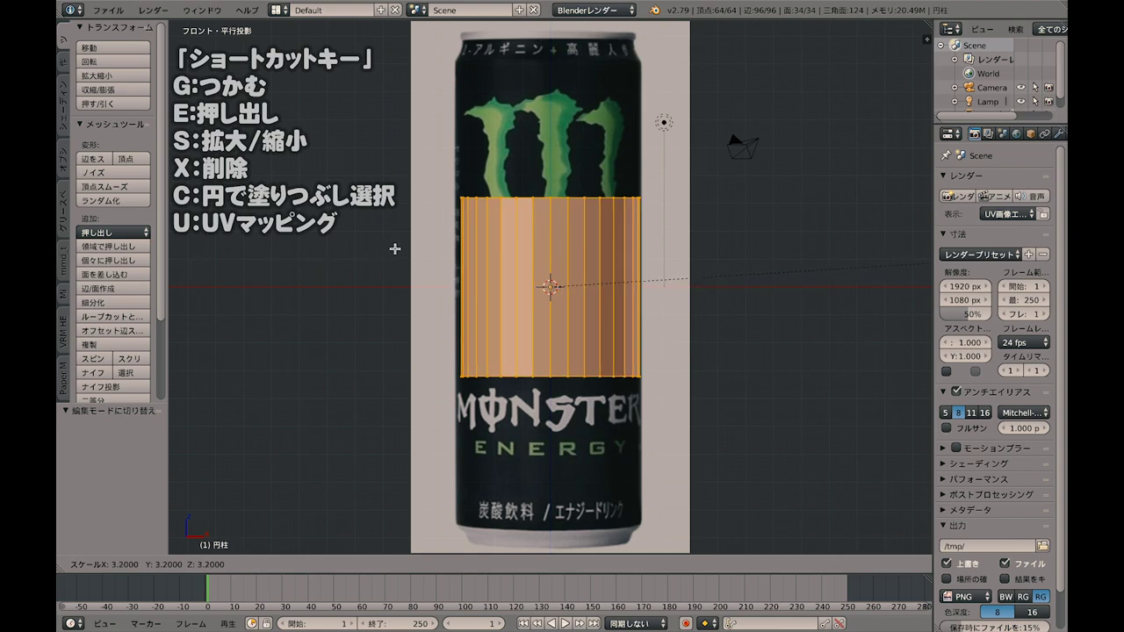
Step: Confirm the 3.2 scale and toggle shading to compare the cylinder with the photo
{"action": "left_click", "coordinate": [394, 250]}
{"action": "key", "text": "u"}
{"action": "left_click", "coordinate": [709, 238]}
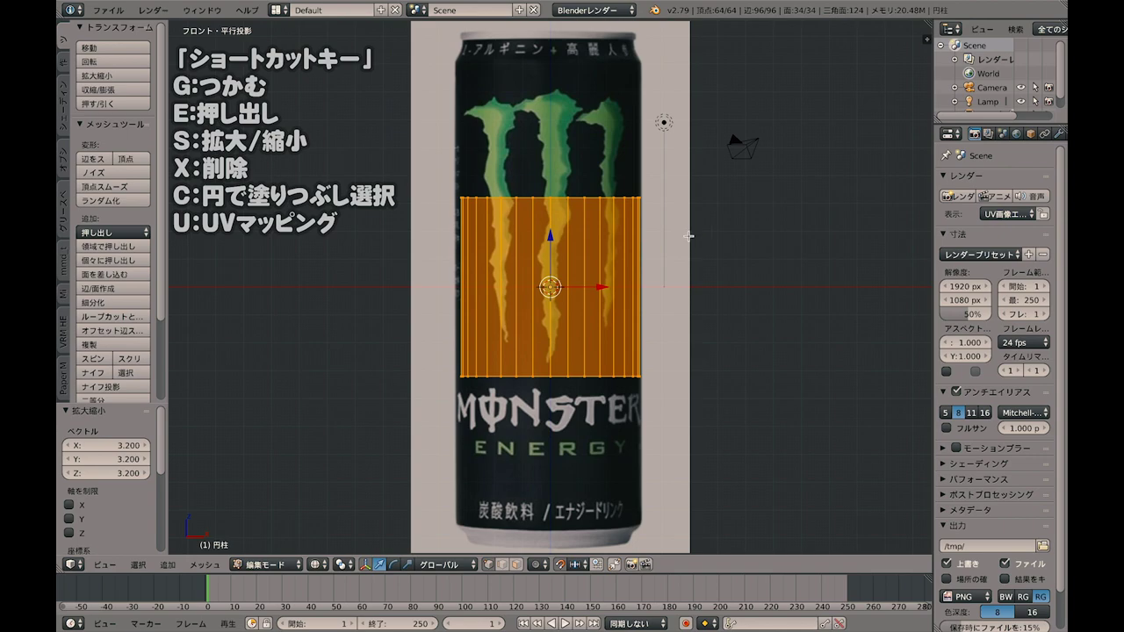
{"action": "key", "text": "alt+z"}
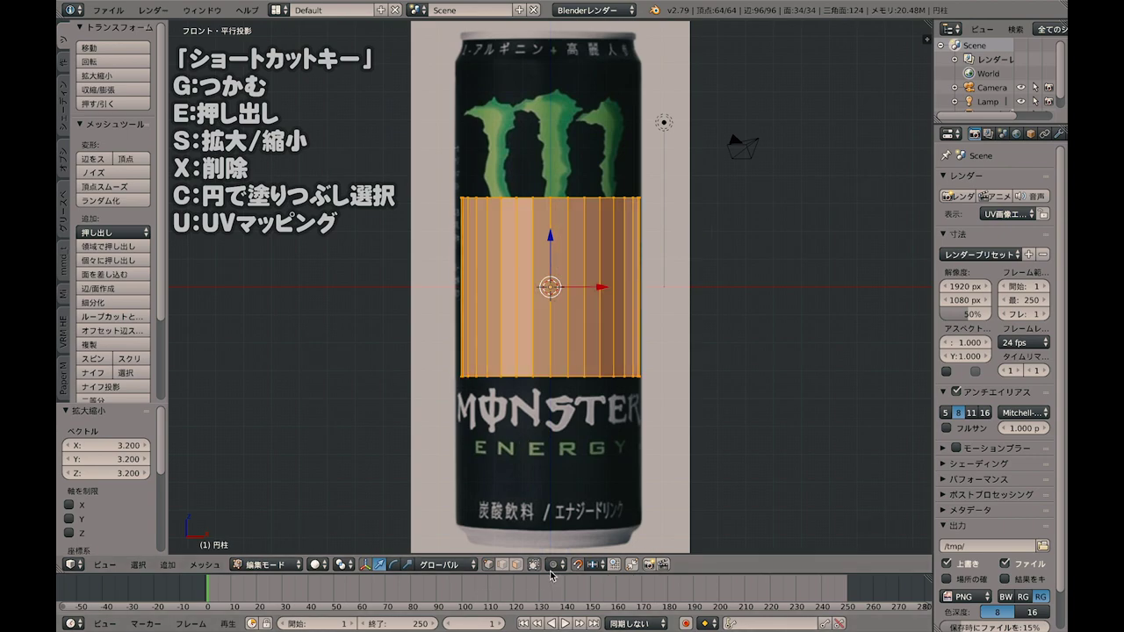
{"action": "key", "text": "alt+z"}
{"action": "left_click", "coordinate": [318, 565]}
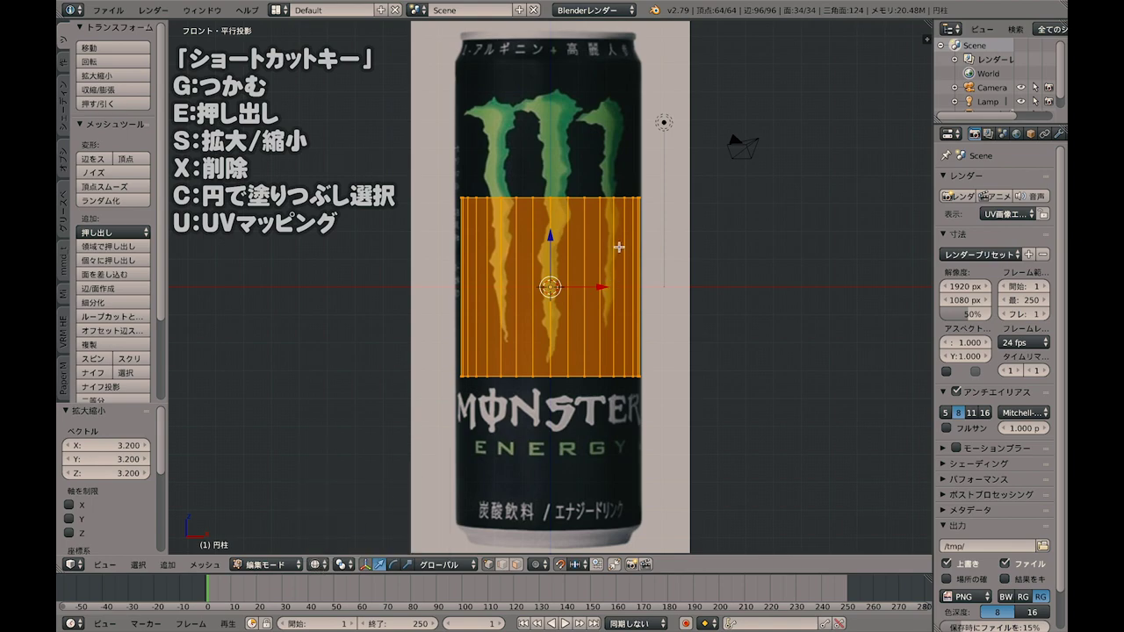
Step: Widen the cylinder by 1.05 so its sides match the can's edges
{"action": "scroll", "coordinate": [756, 182], "scroll_direction": "up", "scroll_amount": 1}
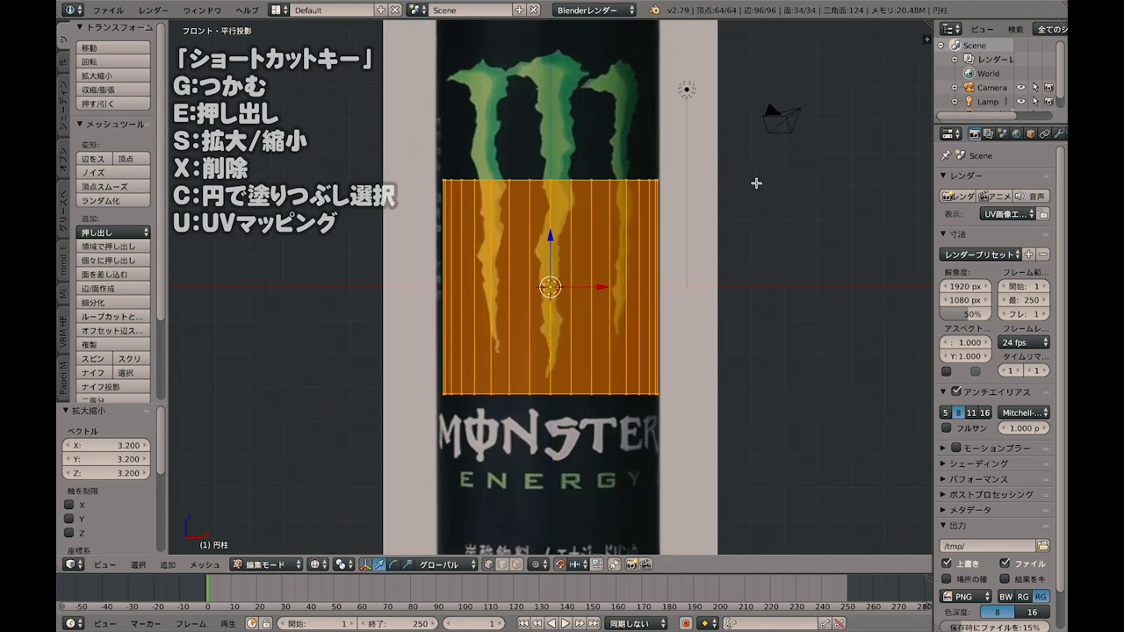
{"action": "key", "text": "s"}
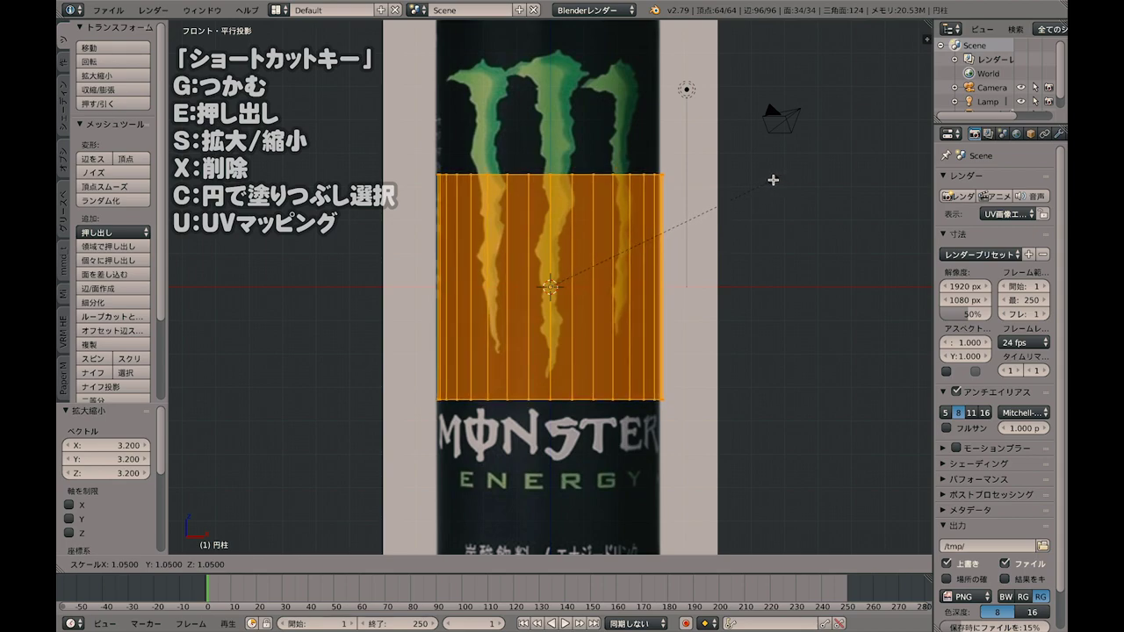
{"action": "left_click", "coordinate": [775, 179]}
{"action": "scroll", "coordinate": [607, 165], "scroll_direction": "down", "scroll_amount": 2}
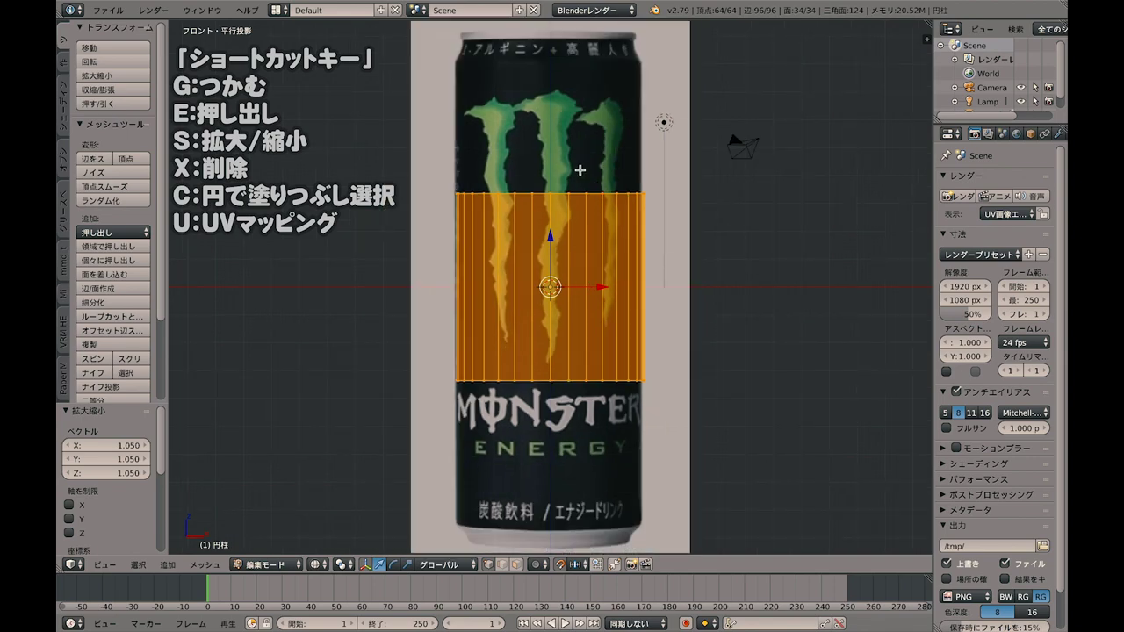
{"action": "scroll", "coordinate": [586, 172], "scroll_direction": "down", "scroll_amount": 2}
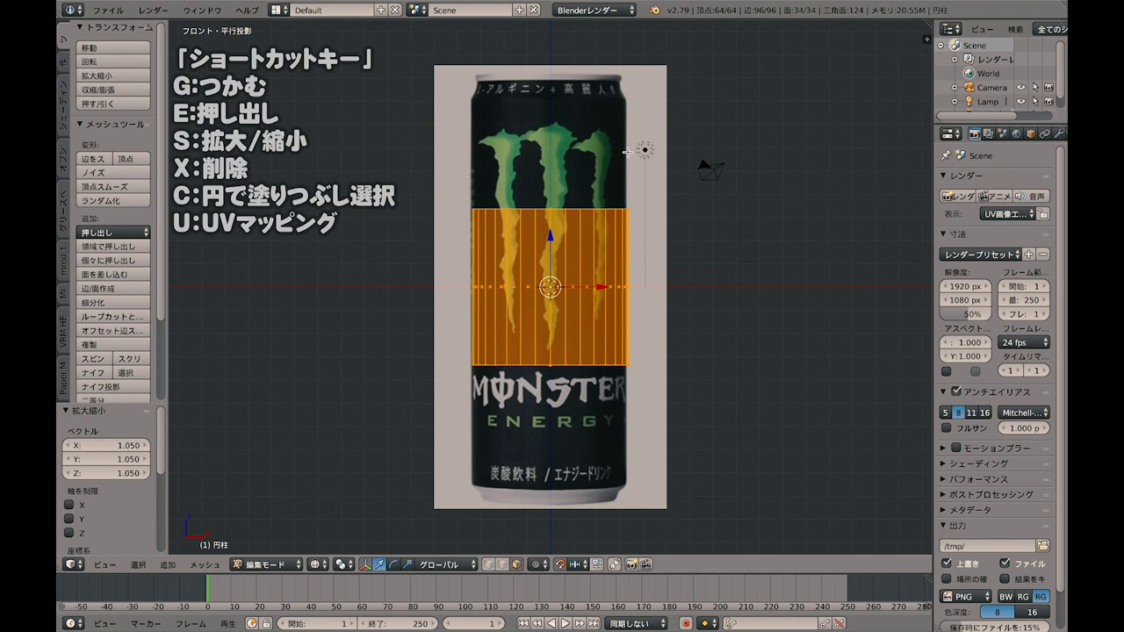
Step: Select the cylinder's top edge loop and extrude it 4.7 upward in front view
{"action": "middle_click_drag", "start_coordinate": [539, 211], "coordinate": [562, 219]}
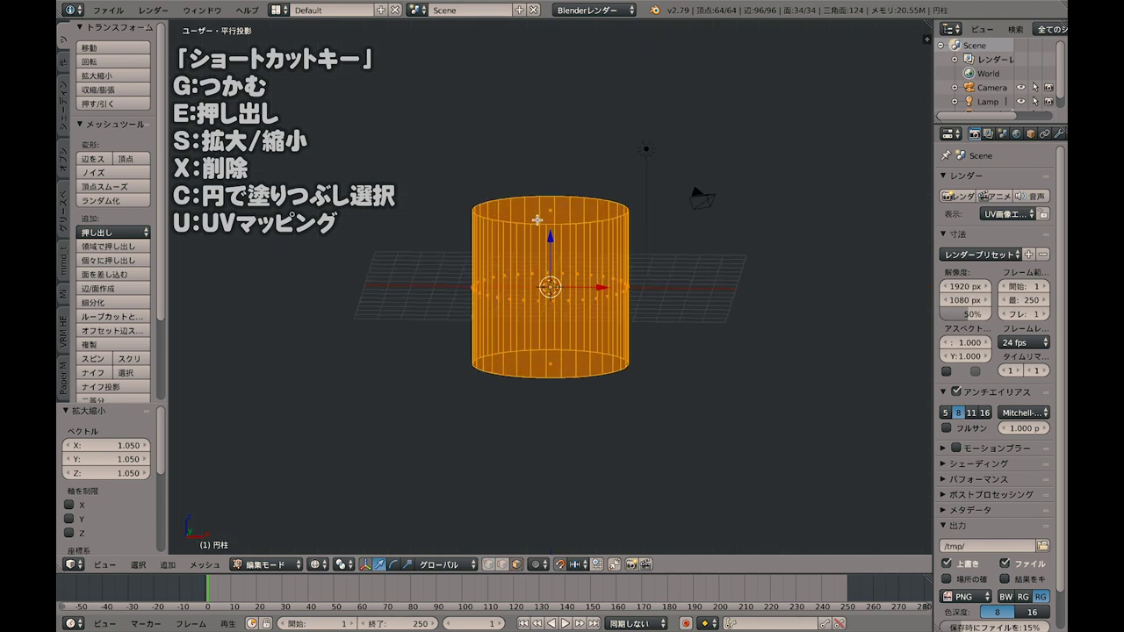
{"action": "right_click", "coordinate": [591, 201], "text": "alt"}
{"action": "key", "text": "KP_1"}
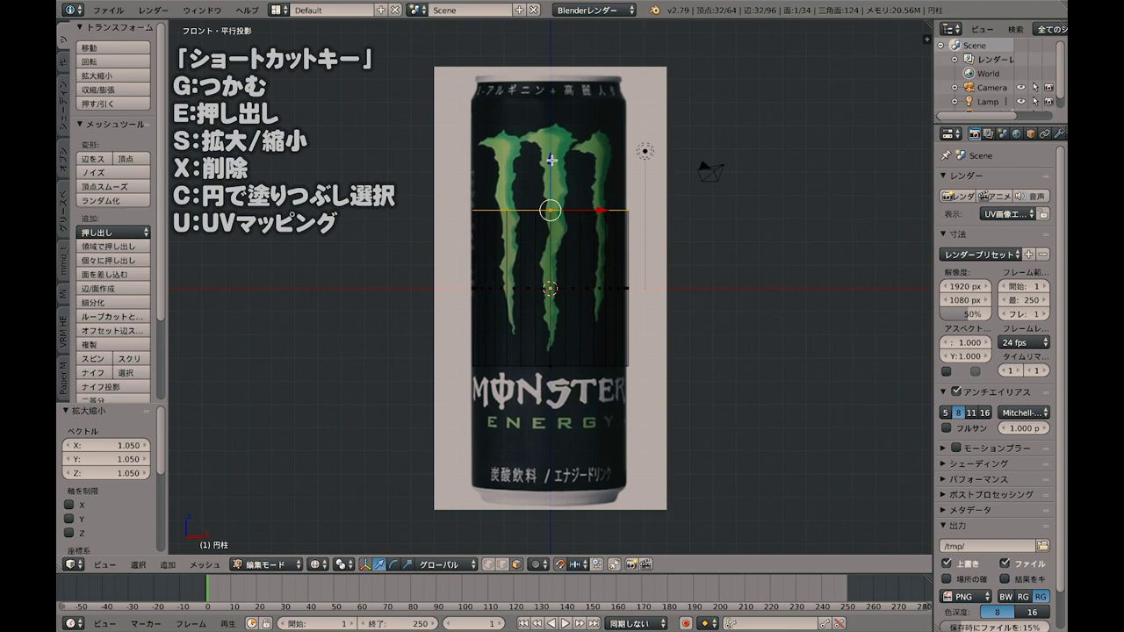
{"action": "key", "text": "e"}
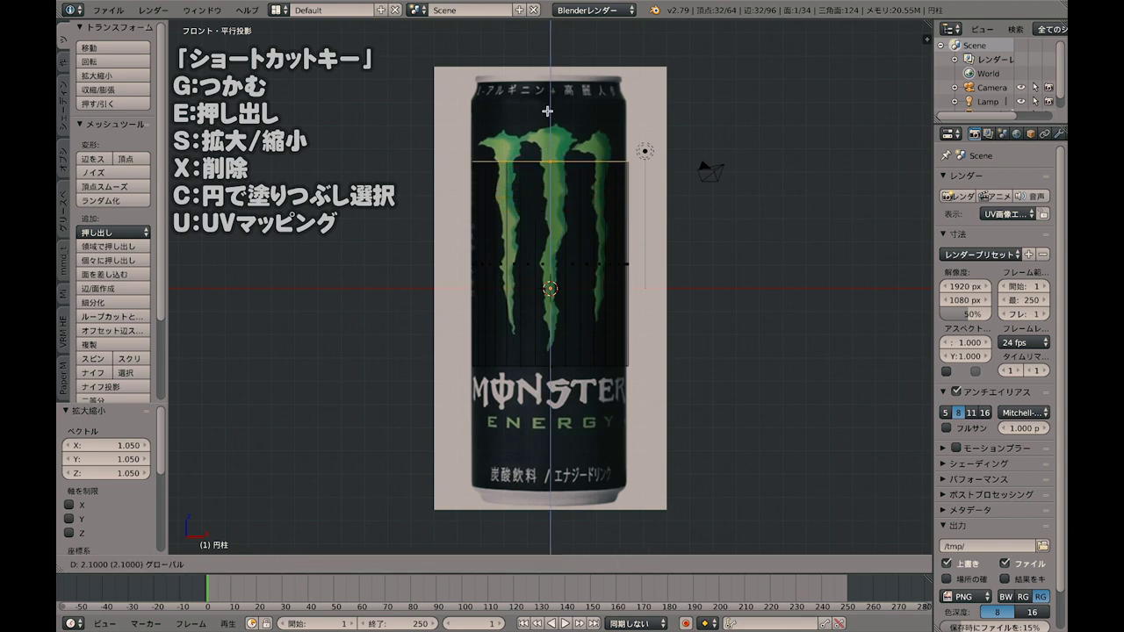
{"action": "left_click", "coordinate": [546, 53]}
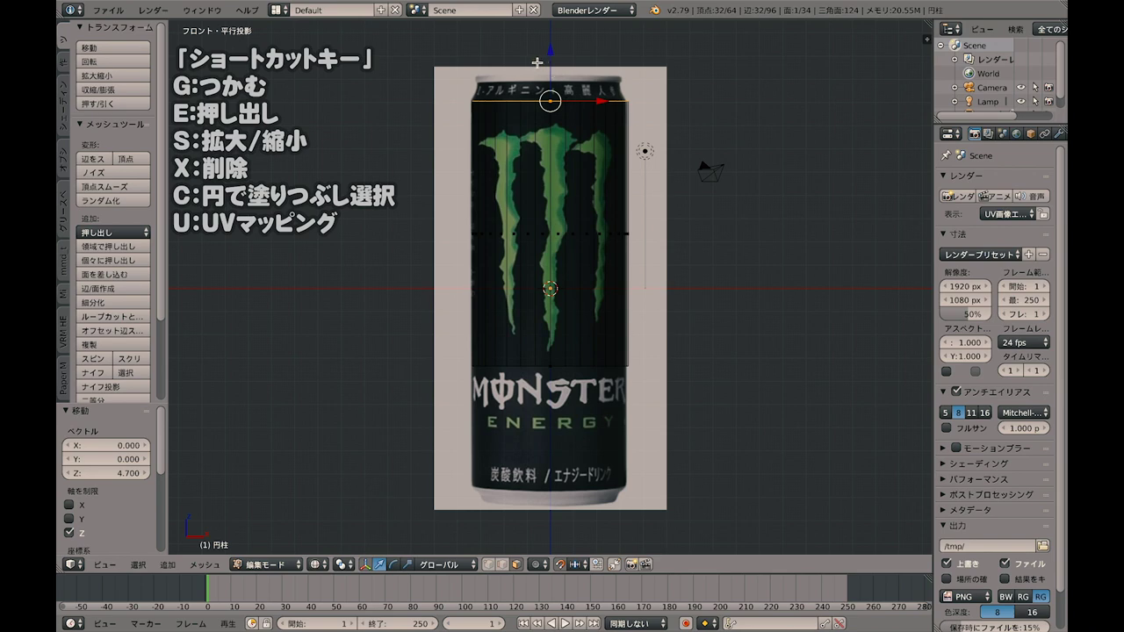
Step: Fine-tune the top loop's height along Z, then undo the last move
{"action": "key", "text": "g"}
{"action": "right_click", "coordinate": [552, 81]}
{"action": "key", "text": "g"}
{"action": "key", "text": "z"}
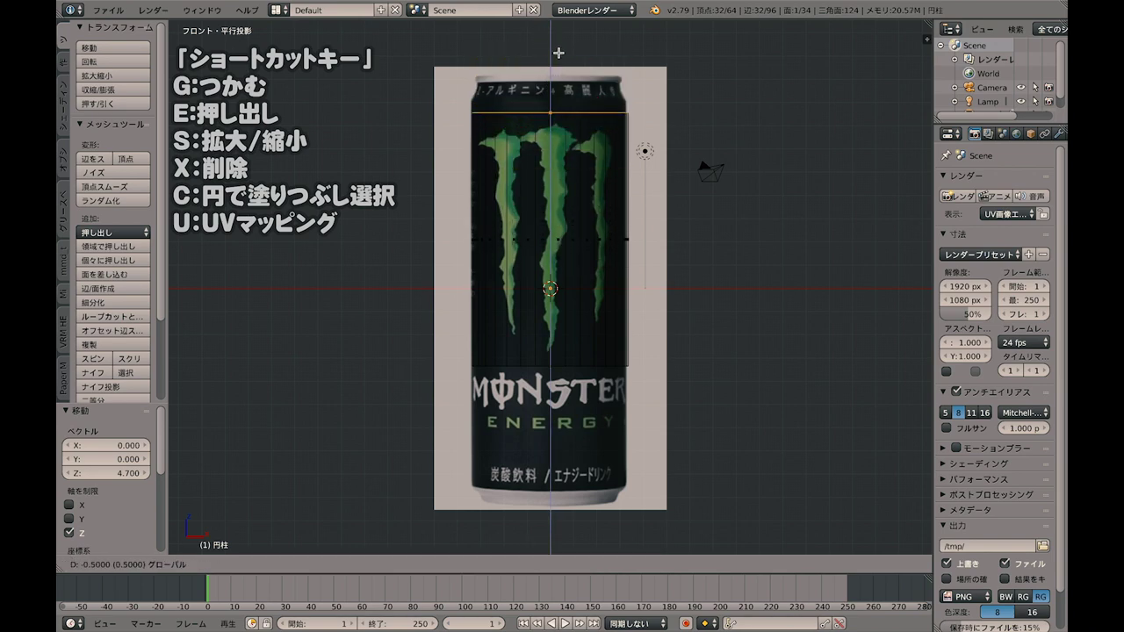
{"action": "left_click", "coordinate": [554, 49]}
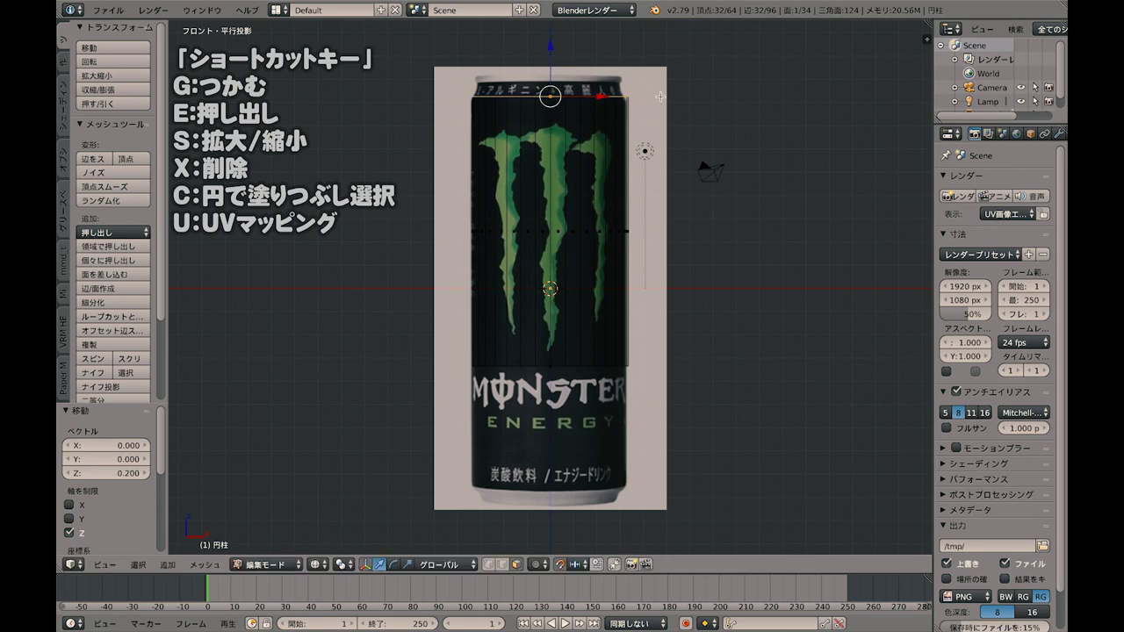
{"action": "key", "text": "ctrl+z"}
{"action": "scroll", "coordinate": [668, 101], "scroll_direction": "up", "scroll_amount": 3}
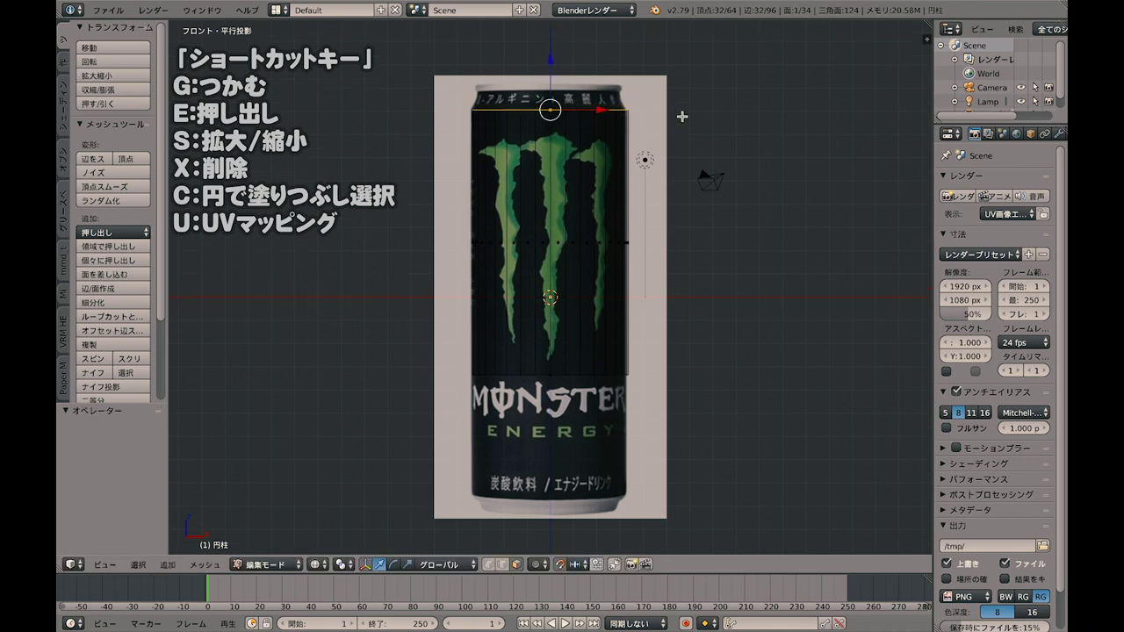
Step: Extrude the top loop 0.8 toward the lid and narrow it to 0.9
{"action": "key", "text": "e"}
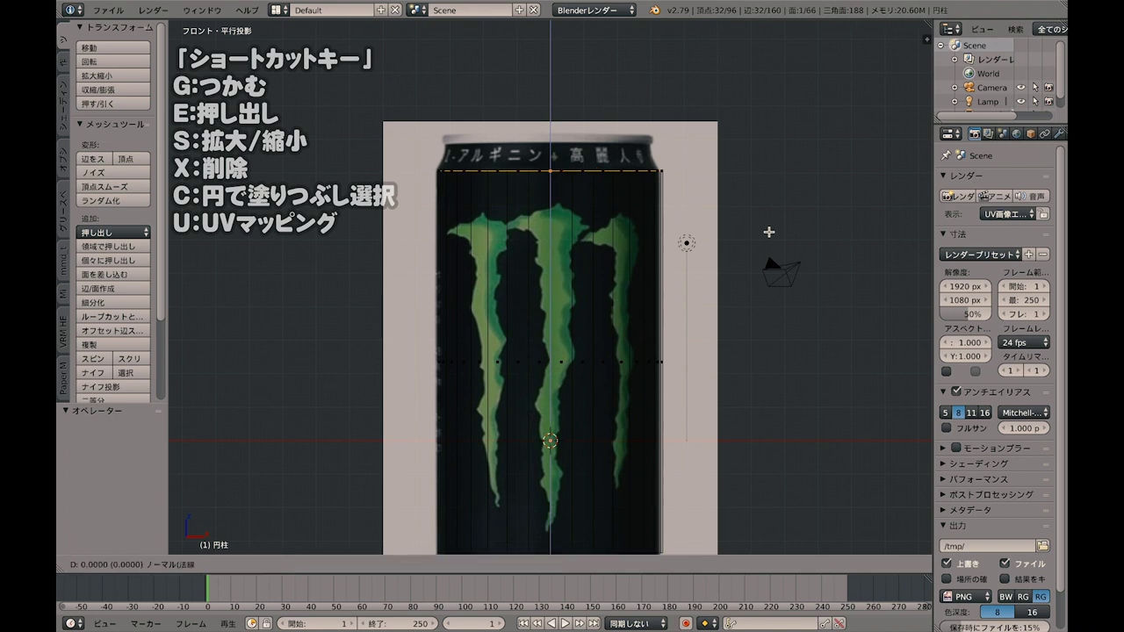
{"action": "left_click", "coordinate": [768, 204]}
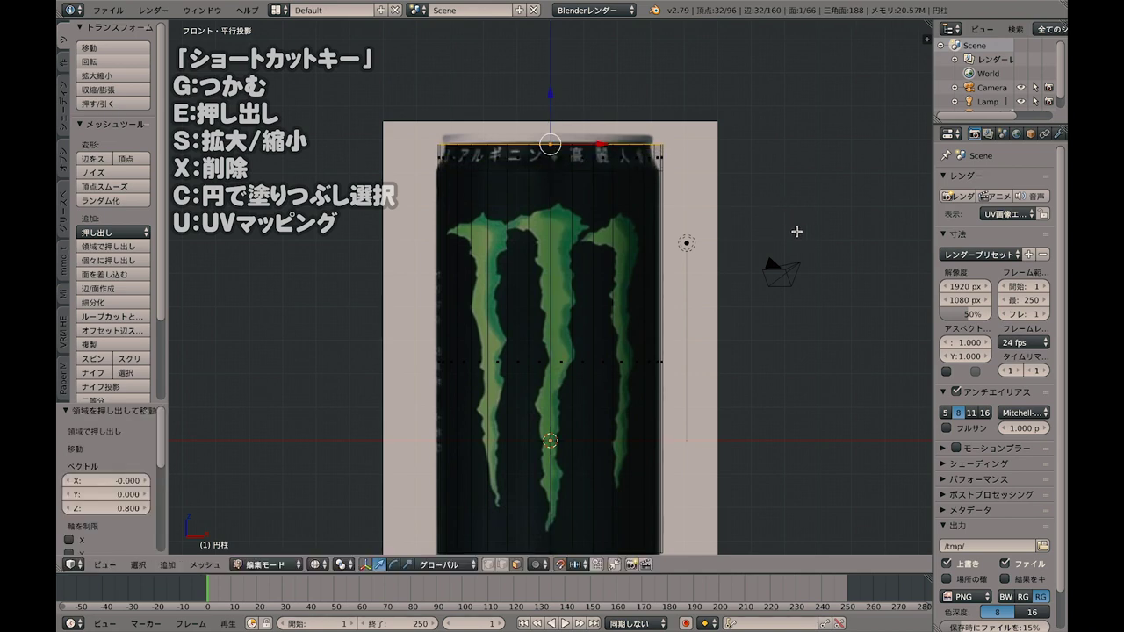
{"action": "key", "text": "s"}
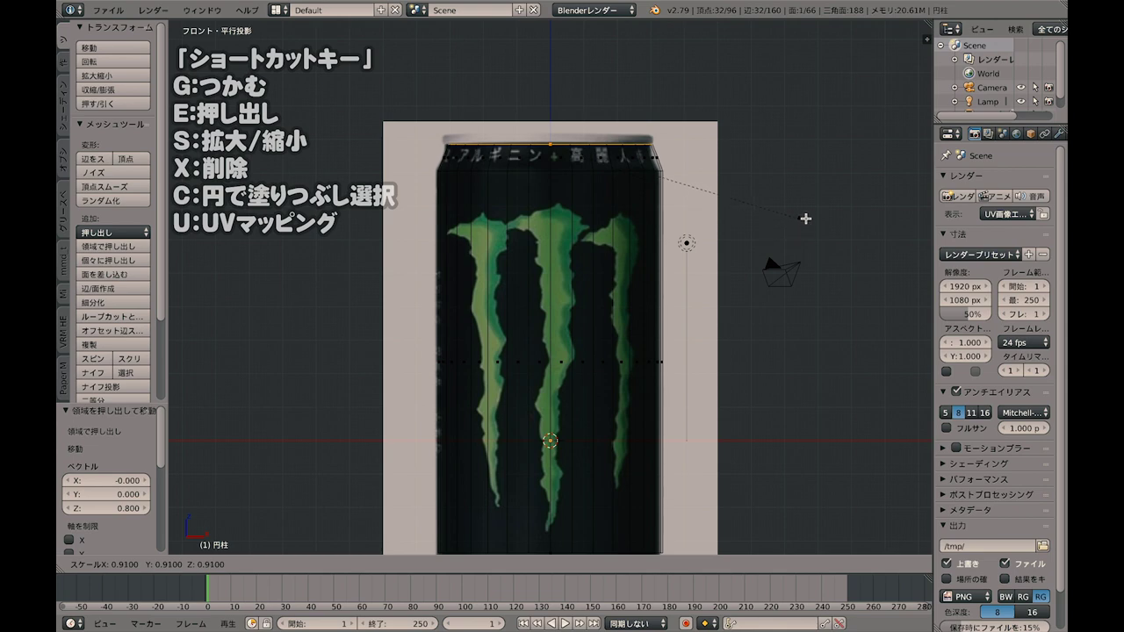
{"action": "left_click", "coordinate": [791, 221]}
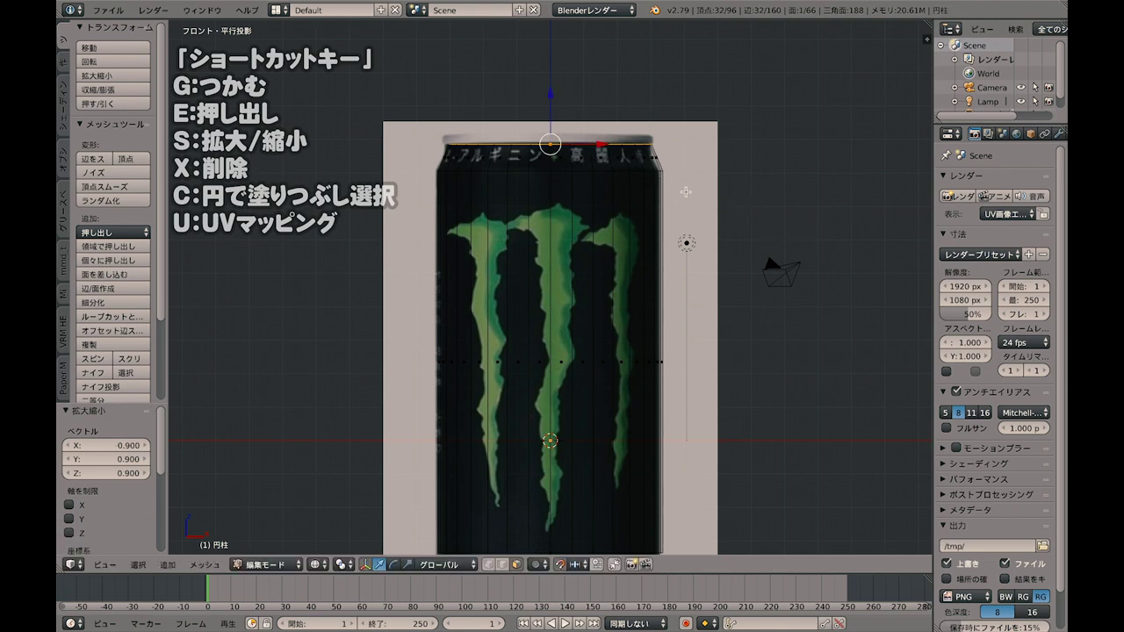
Step: Extrude the top ring another 0.3 and widen it to 1.05 for the rim
{"action": "key", "text": "e"}
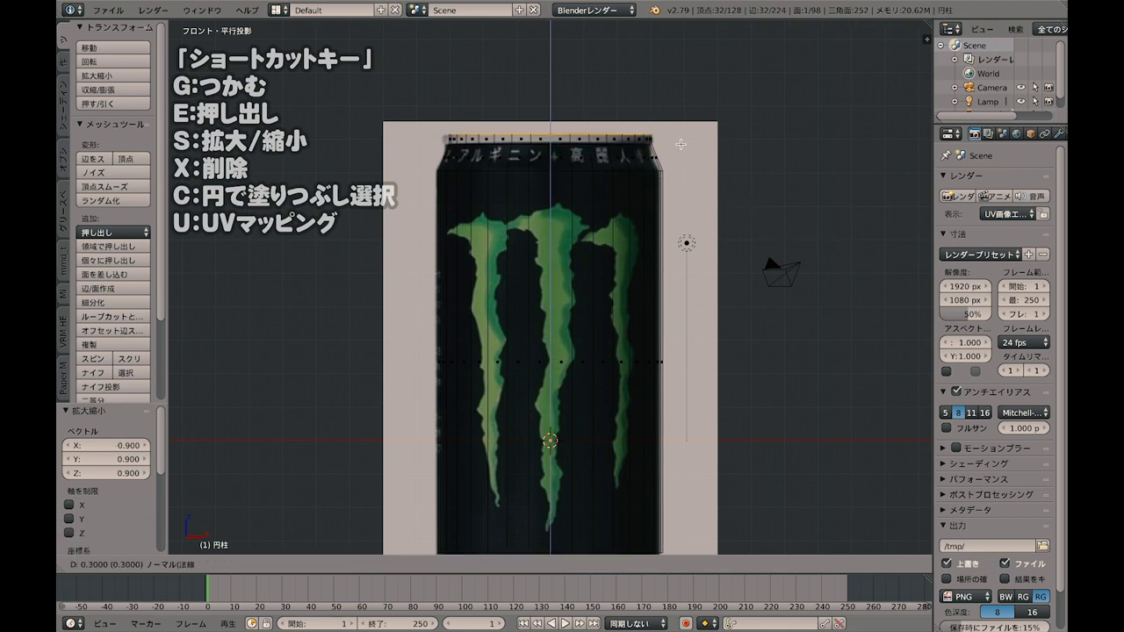
{"action": "left_click", "coordinate": [681, 145]}
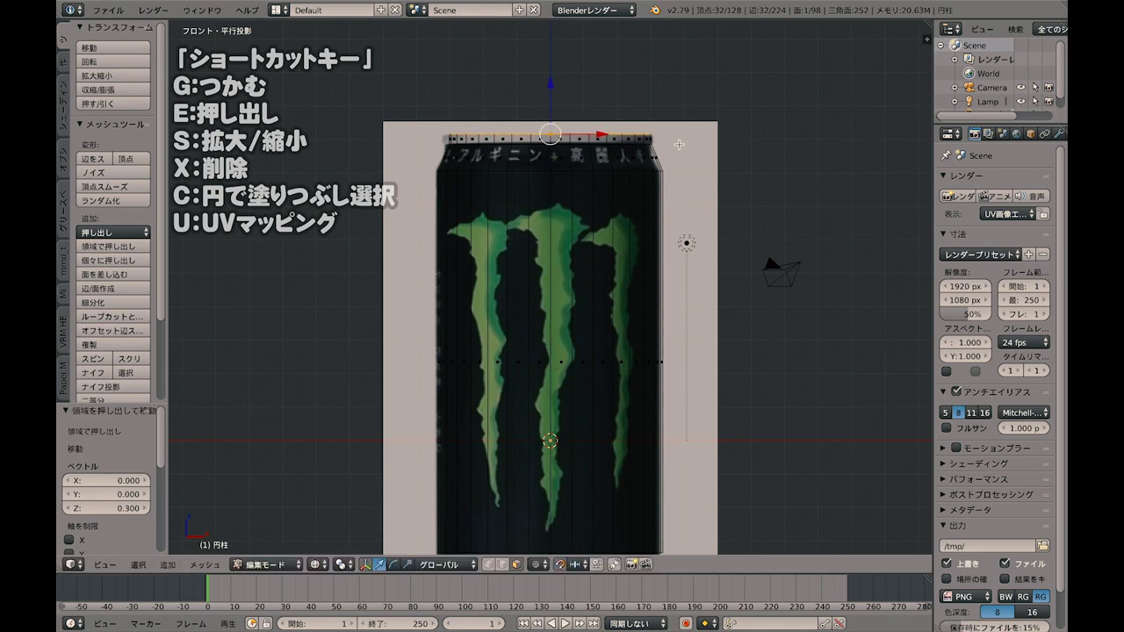
{"action": "key", "text": "s"}
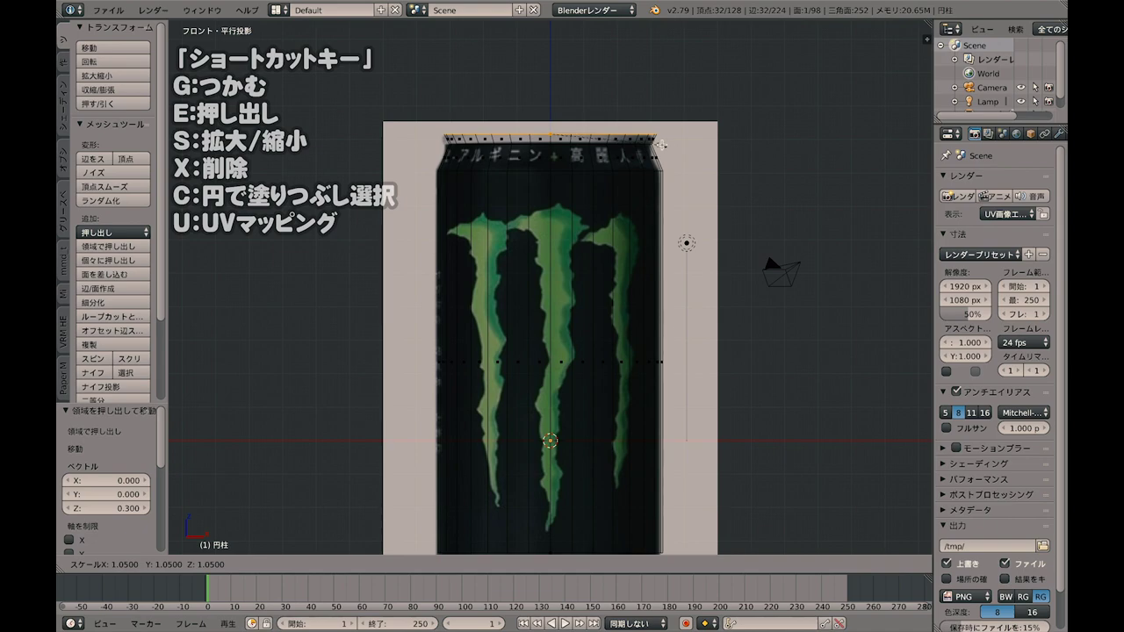
{"action": "left_click", "coordinate": [661, 144]}
{"action": "scroll", "coordinate": [570, 171], "scroll_direction": "down", "scroll_amount": 1}
Step: Select the can's bottom ring and lower it 5.1 to the label's lower edge
{"action": "key", "text": "alt+z"}
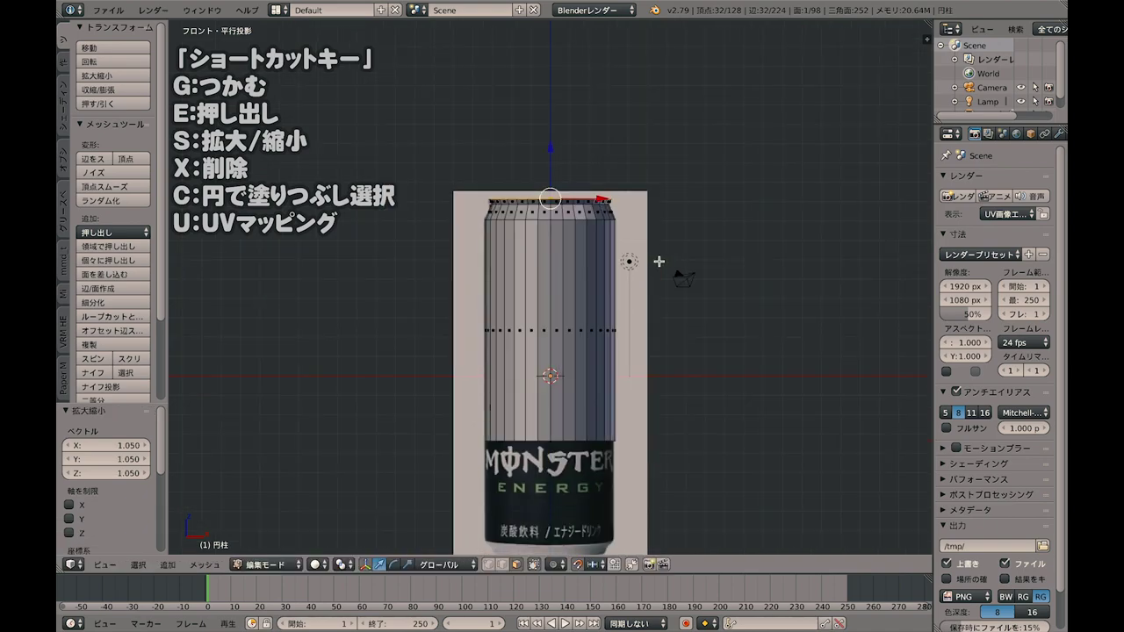
{"action": "mouse_move", "coordinate": [660, 259]}
{"action": "middle_mouse_down"}
{"action": "mouse_move", "coordinate": [620, 248]}
{"action": "mouse_move", "coordinate": [622, 285]}
{"action": "mouse_move", "coordinate": [562, 389]}
{"action": "middle_mouse_up"}
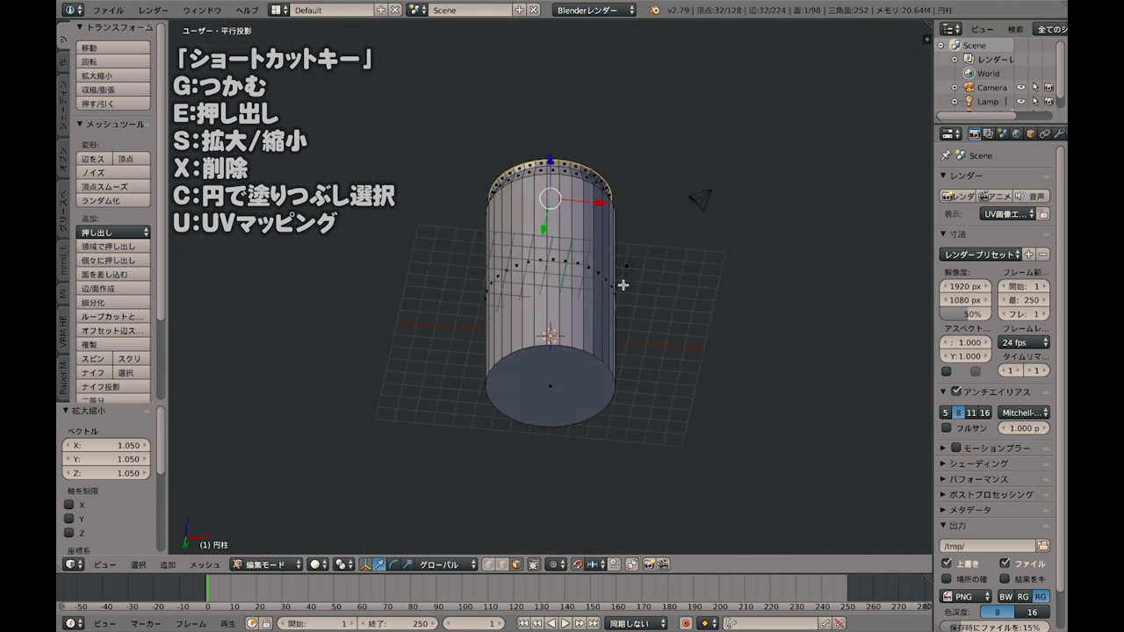
{"action": "right_click", "coordinate": [562, 389]}
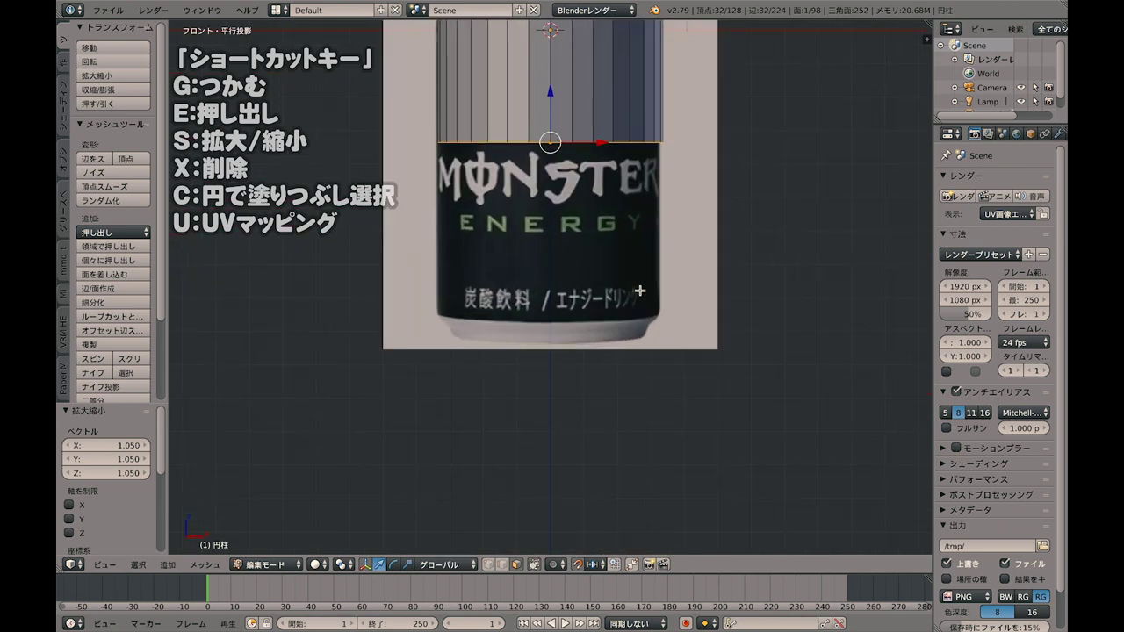
{"action": "scroll", "coordinate": [716, 180], "scroll_direction": "up", "scroll_amount": 2, "text": "ctrl"}
{"action": "scroll", "coordinate": [702, 194], "scroll_direction": "up", "scroll_amount": 3, "text": "ctrl"}
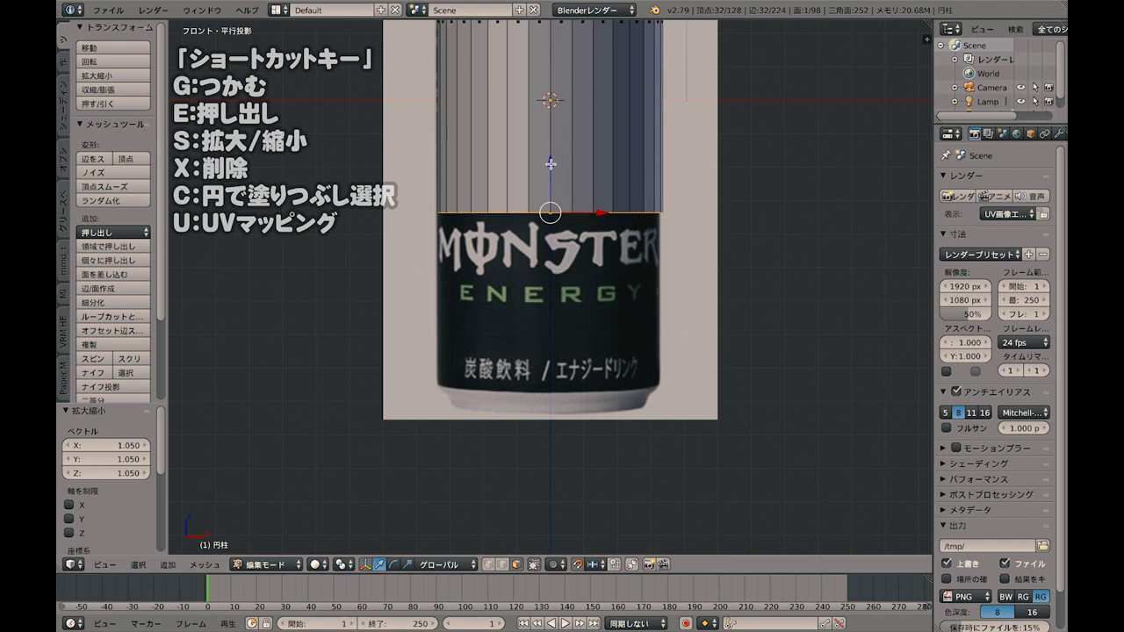
{"action": "left_click_drag", "start_coordinate": [551, 164], "coordinate": [568, 336]}
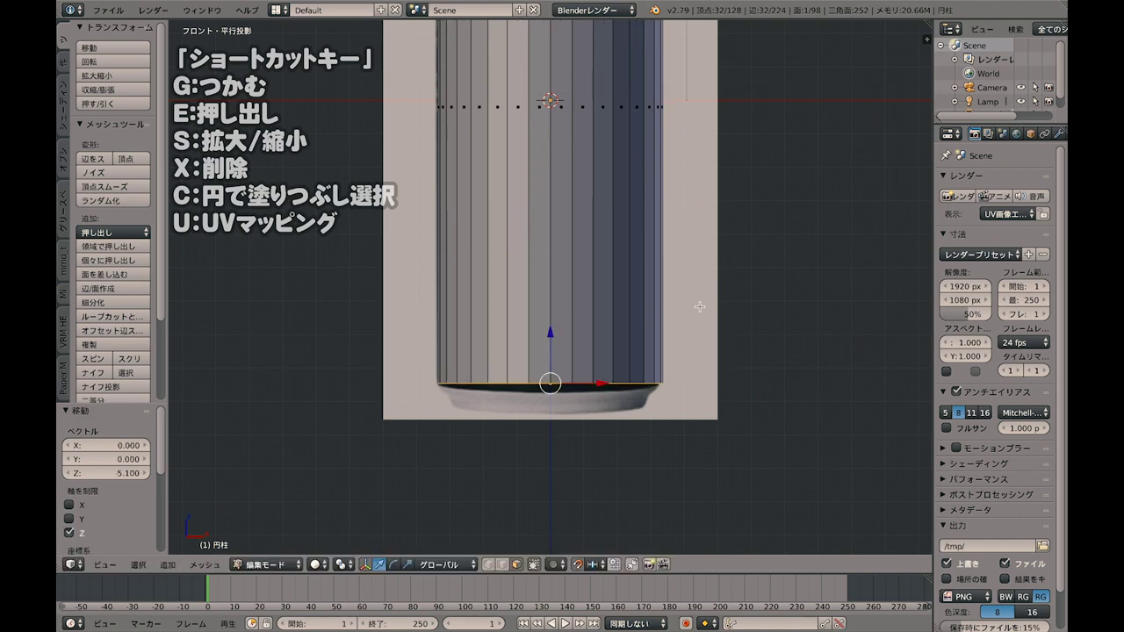
{"action": "key", "text": "alt+z"}
{"action": "scroll", "coordinate": [639, 307], "scroll_direction": "down", "scroll_amount": 2, "text": "ctrl"}
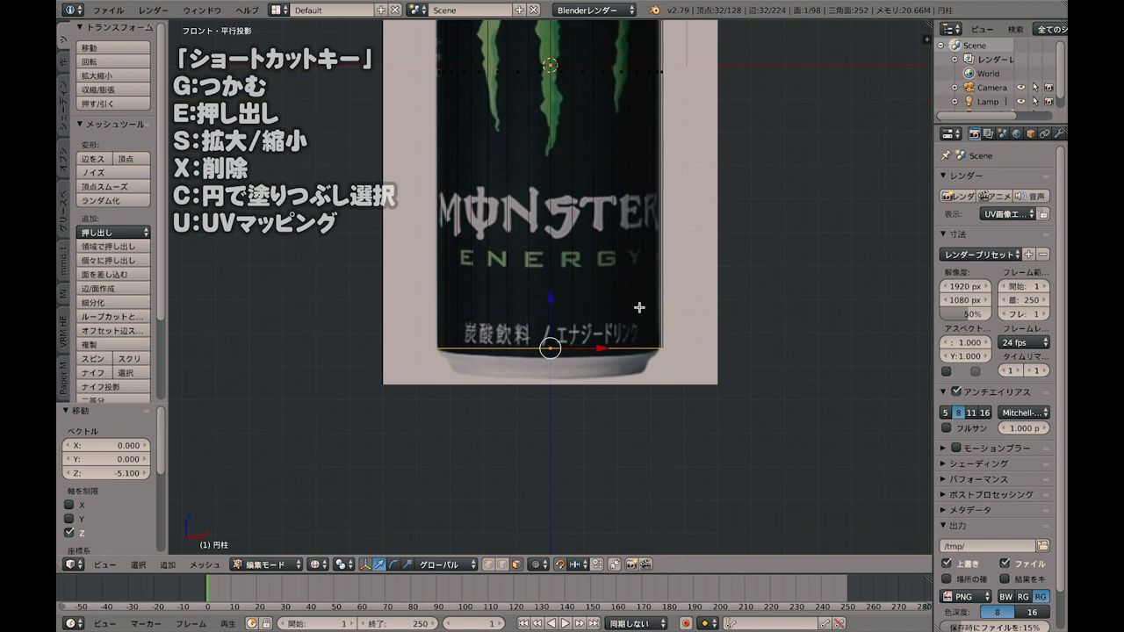
{"action": "scroll", "coordinate": [653, 276], "scroll_direction": "down", "scroll_amount": 3, "text": "ctrl"}
{"action": "scroll", "coordinate": [652, 276], "scroll_direction": "up", "scroll_amount": 1}
Step: Extrude the bottom ring twice, 0.7 downward on Z, and taper it to 0.87
{"action": "key", "text": "e"}
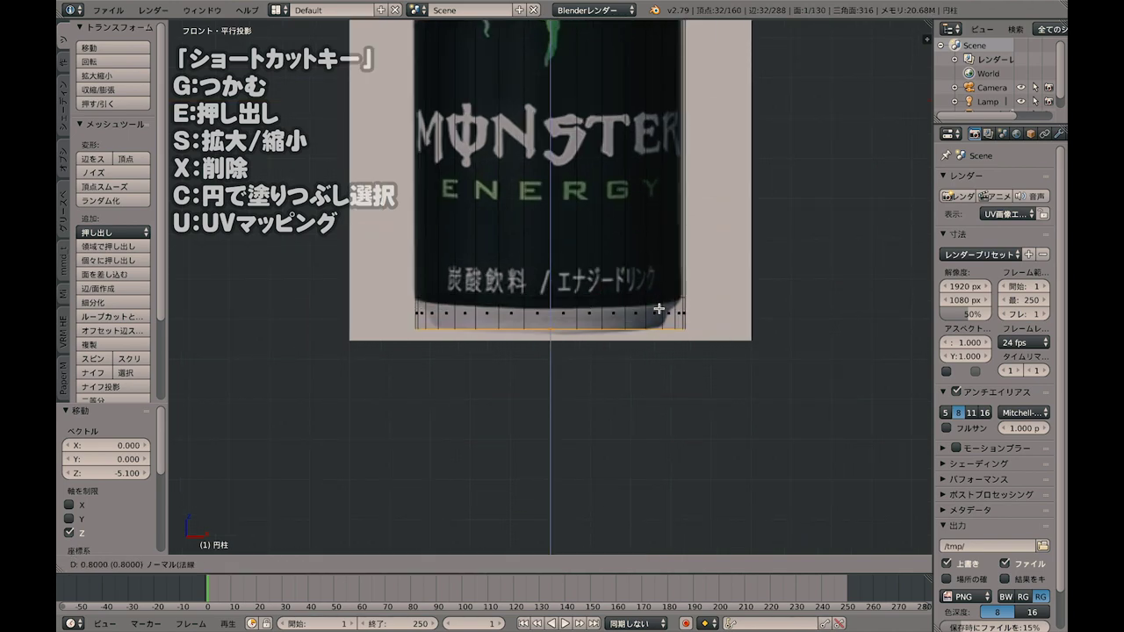
{"action": "left_click", "coordinate": [662, 301]}
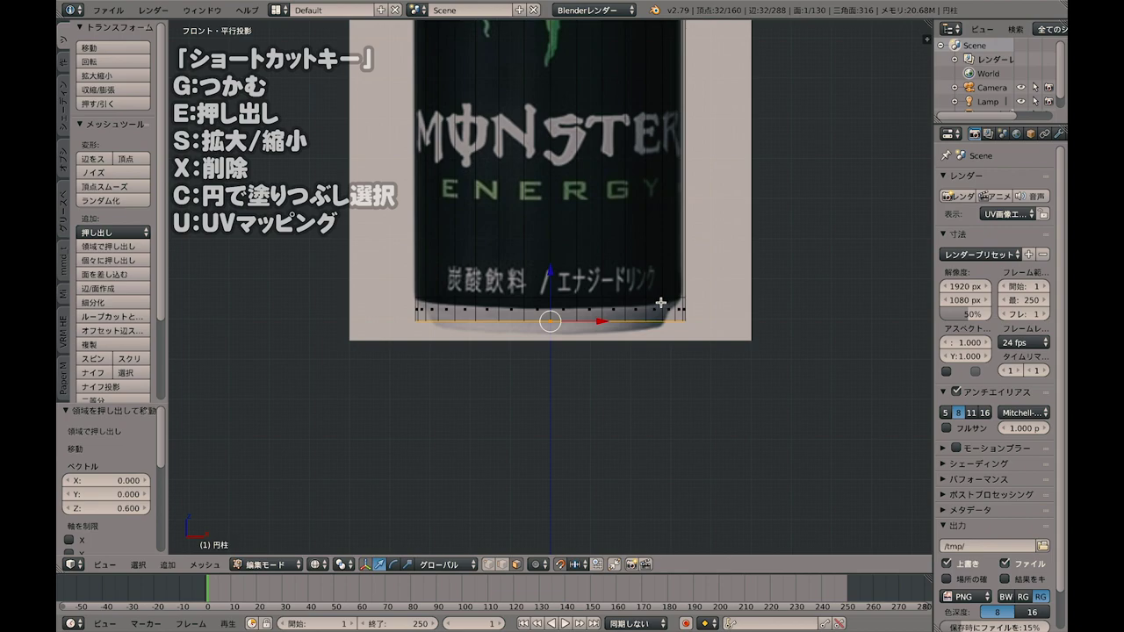
{"action": "key", "text": "e"}
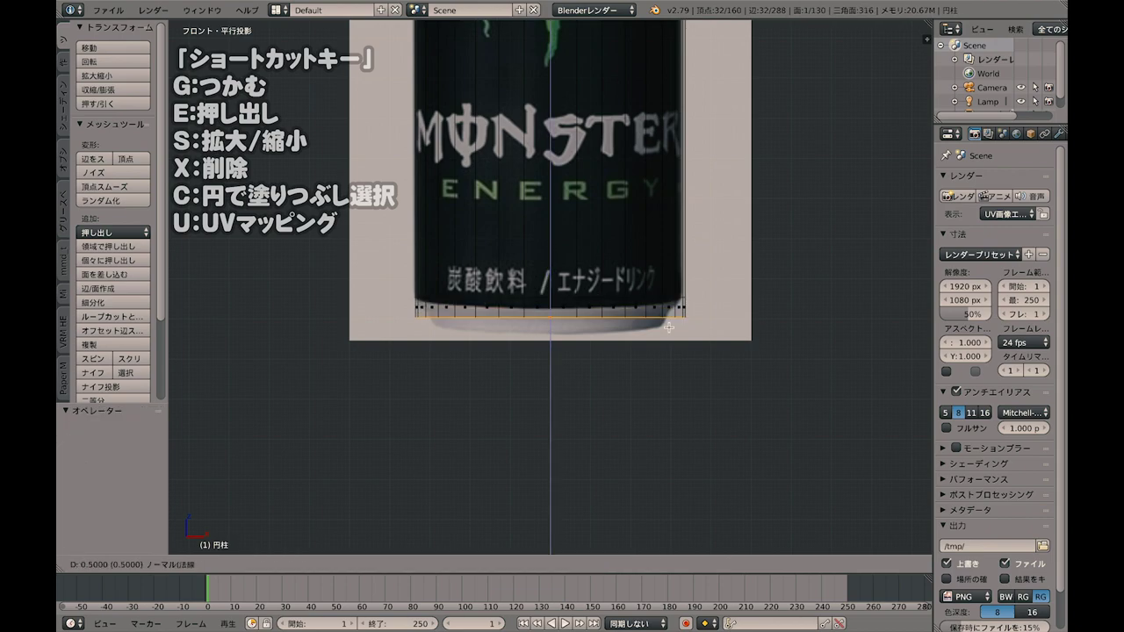
{"action": "key", "text": "z"}
{"action": "key", "text": "z"}
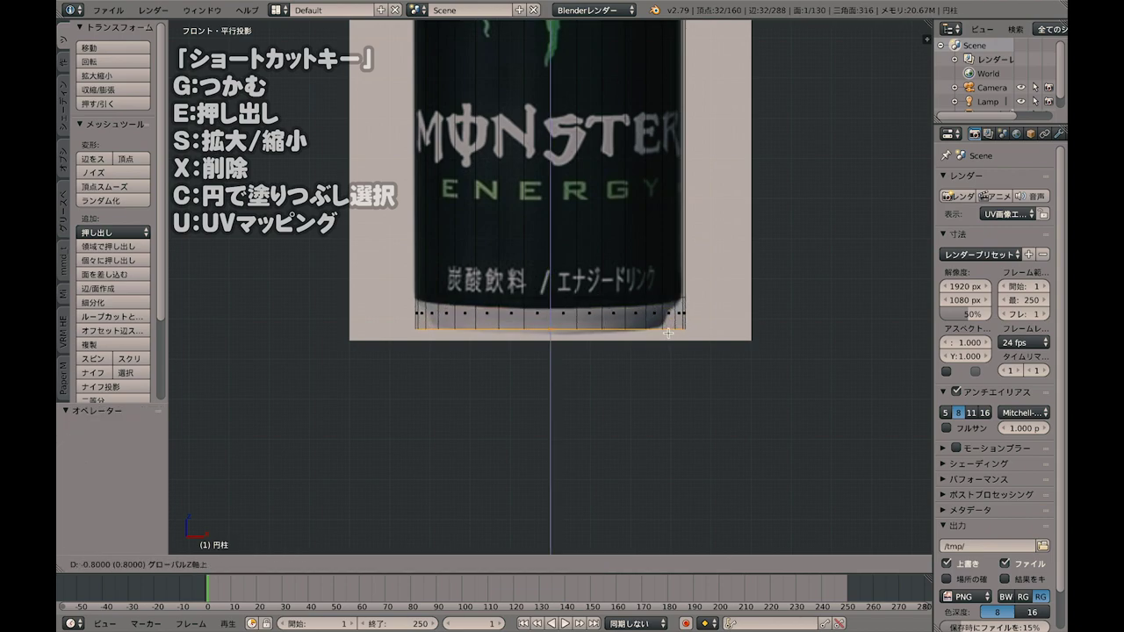
{"action": "left_click", "coordinate": [668, 329]}
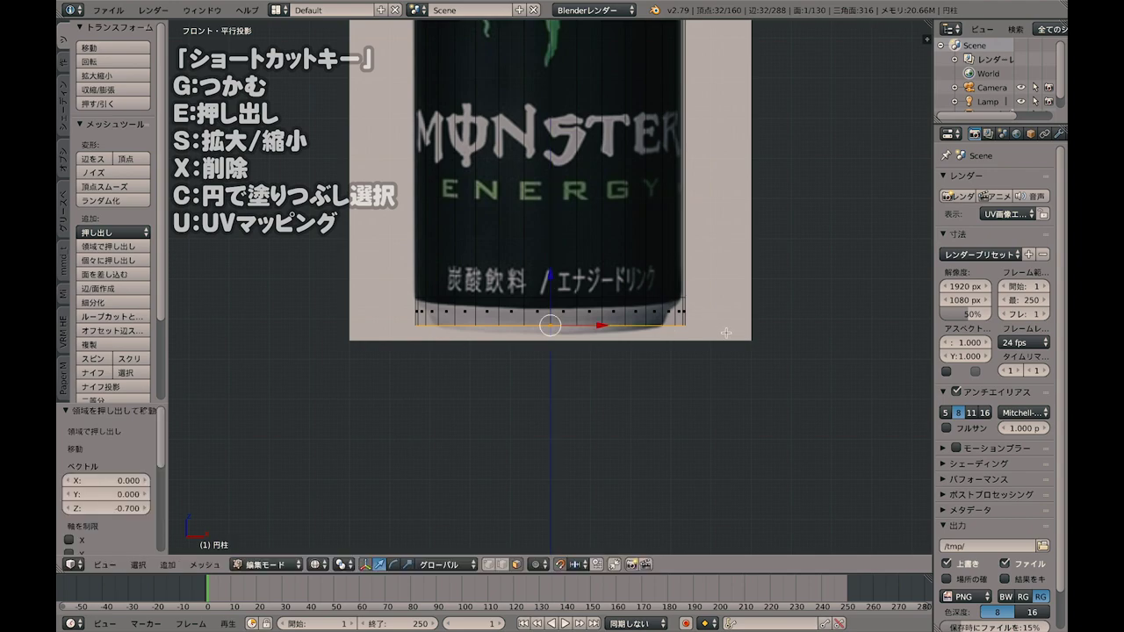
{"action": "key", "text": "s"}
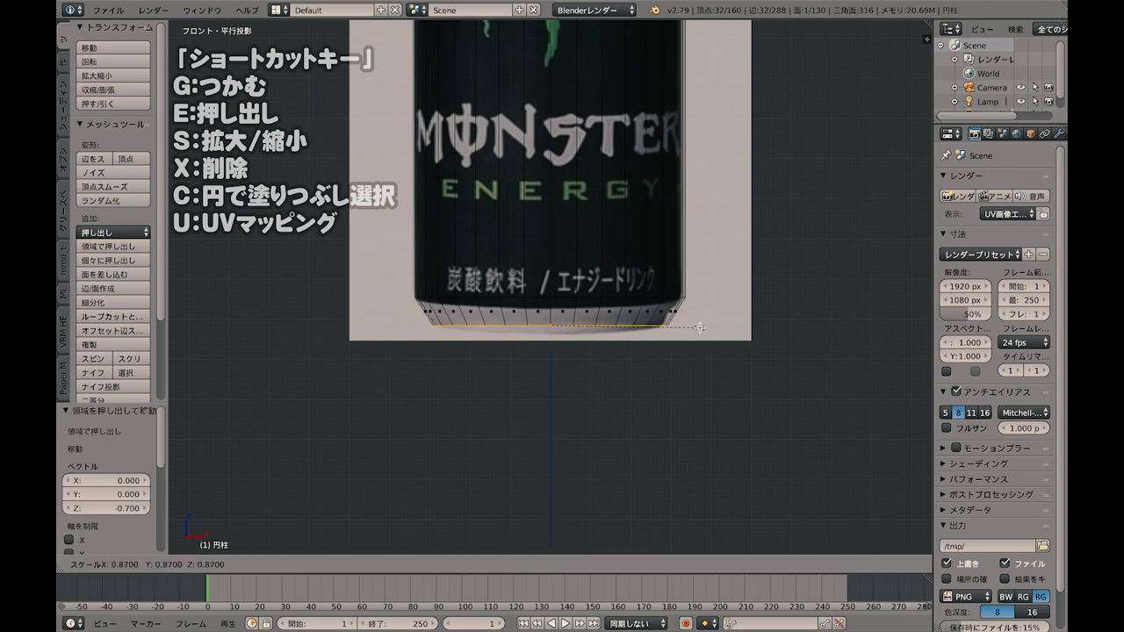
{"action": "left_click", "coordinate": [700, 328]}
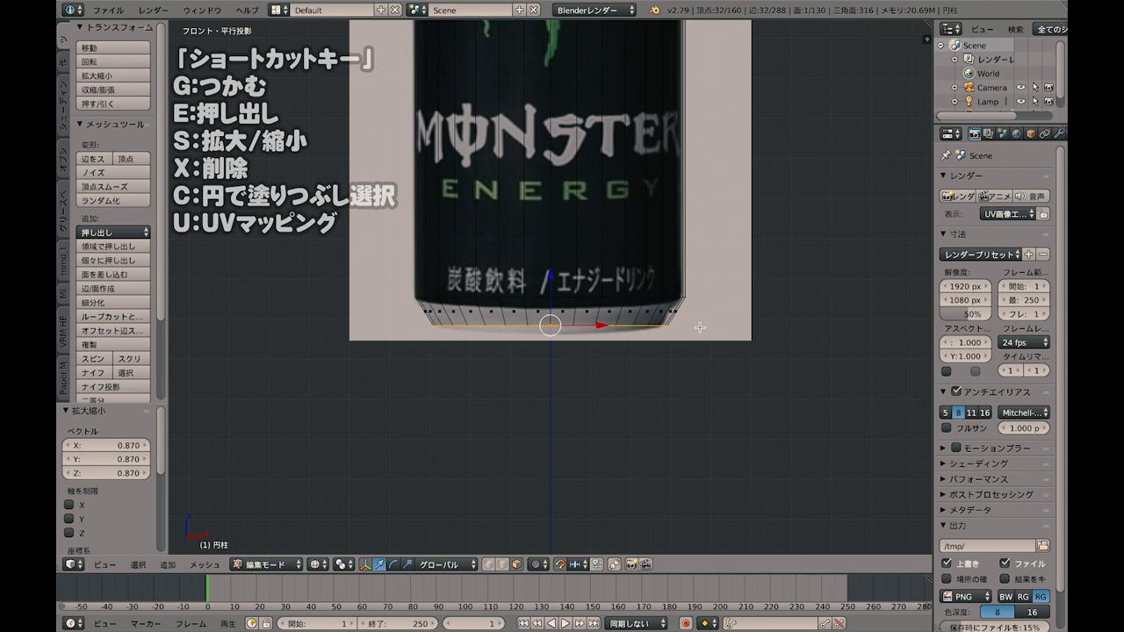
{"action": "scroll", "coordinate": [642, 241], "scroll_direction": "down", "scroll_amount": 2}
{"action": "scroll", "coordinate": [642, 241], "scroll_direction": "down", "scroll_amount": 2}
Step: Inspect the can in Object Mode, then return to front view in Edit Mode
{"action": "scroll", "coordinate": [640, 243], "scroll_direction": "down", "scroll_amount": 2}
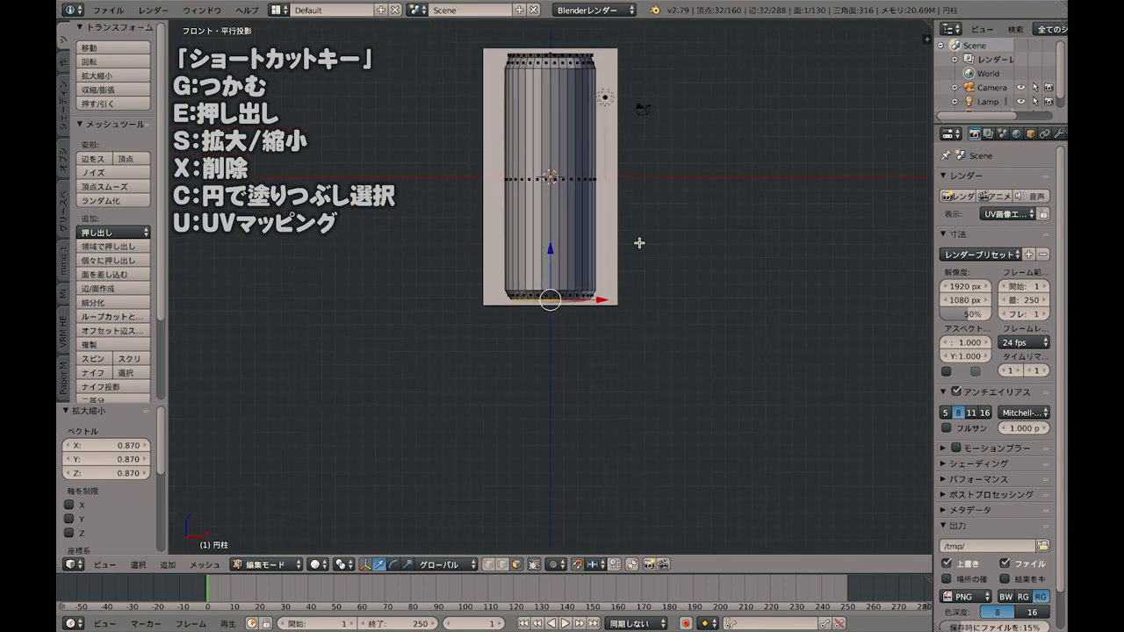
{"action": "mouse_move", "coordinate": [640, 244]}
{"action": "middle_mouse_down"}
{"action": "mouse_move", "coordinate": [588, 283]}
{"action": "mouse_move", "coordinate": [585, 239]}
{"action": "mouse_move", "coordinate": [555, 279]}
{"action": "middle_mouse_up"}
{"action": "key", "text": "Tab"}
{"action": "key", "text": "KP_1"}
{"action": "middle_click_drag", "start_coordinate": [615, 255], "coordinate": [582, 256]}
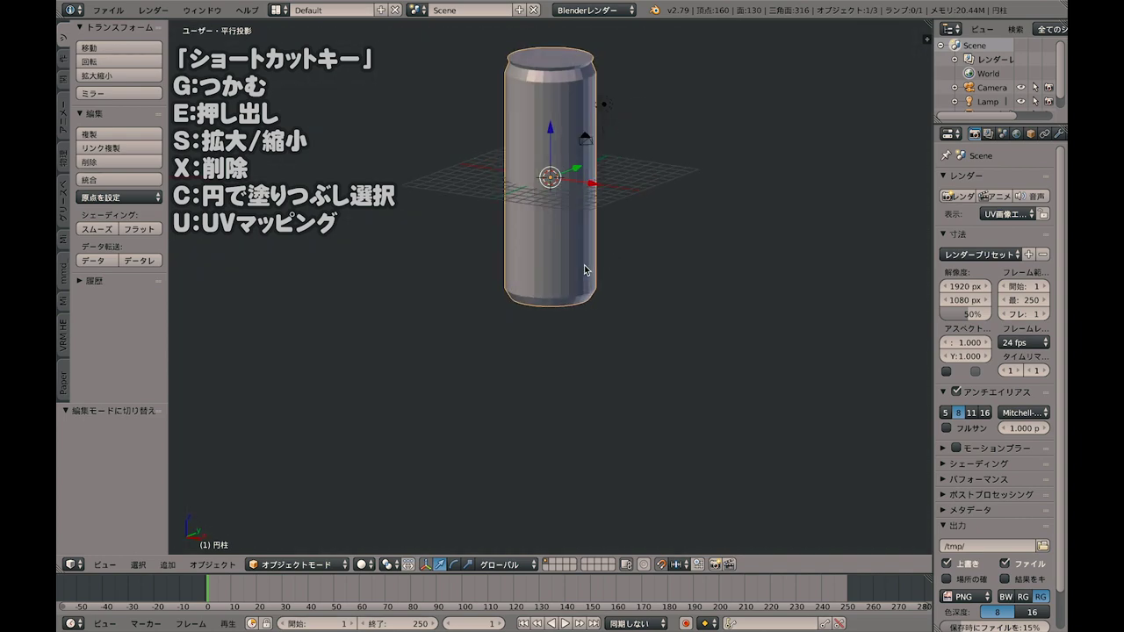
{"action": "key", "text": "KP_1"}
{"action": "key", "text": "Tab"}
Step: Widen the properties editor by dragging its left border leftward
{"action": "scroll", "coordinate": [641, 225], "scroll_direction": "up", "scroll_amount": 2, "text": "ctrl"}
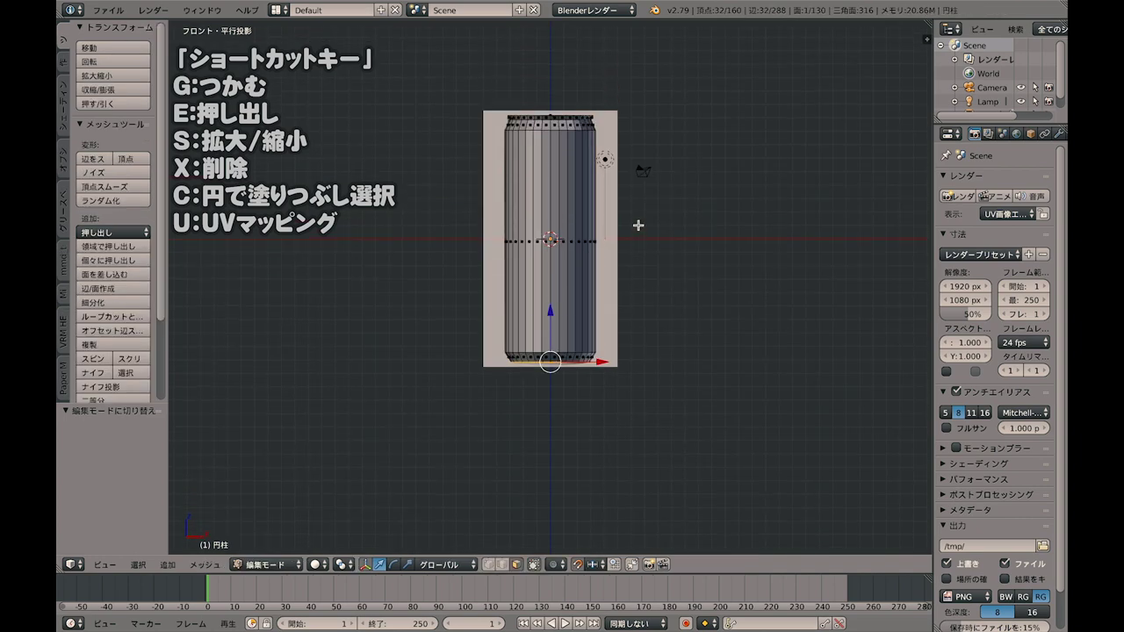
{"action": "scroll", "coordinate": [646, 225], "scroll_direction": "up", "scroll_amount": 2, "text": "ctrl"}
{"action": "scroll", "coordinate": [648, 225], "scroll_direction": "down", "scroll_amount": 1, "text": "shift"}
{"action": "scroll", "coordinate": [647, 225], "scroll_direction": "down", "scroll_amount": 2, "text": "shift"}
{"action": "scroll", "coordinate": [654, 225], "scroll_direction": "up", "scroll_amount": 2}
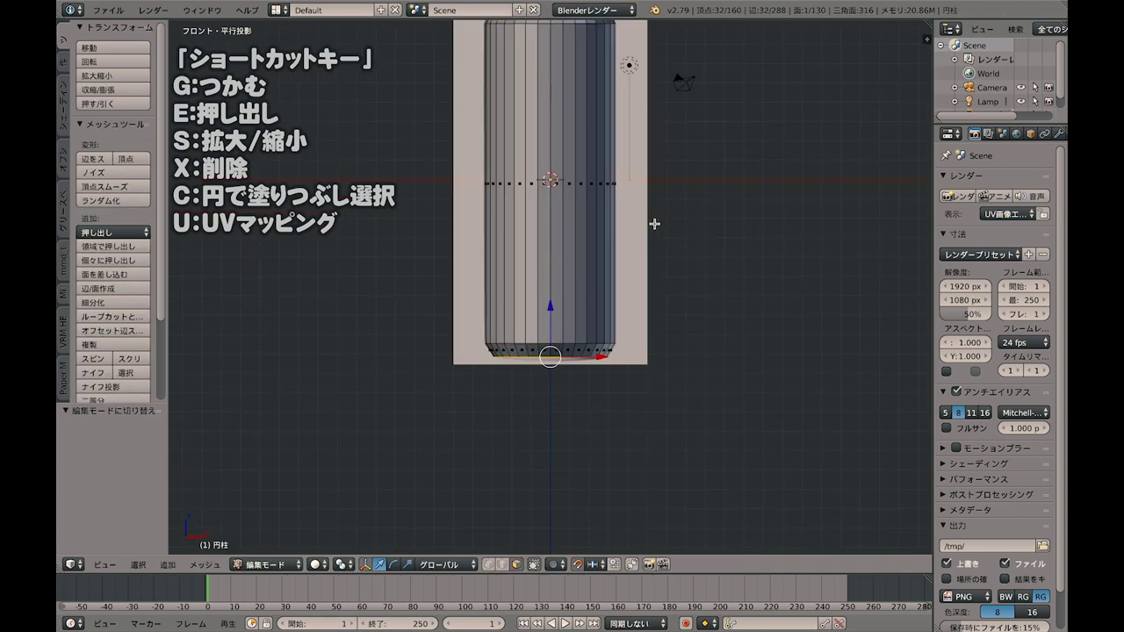
{"action": "scroll", "coordinate": [660, 224], "scroll_direction": "up", "scroll_amount": 2, "text": "shift"}
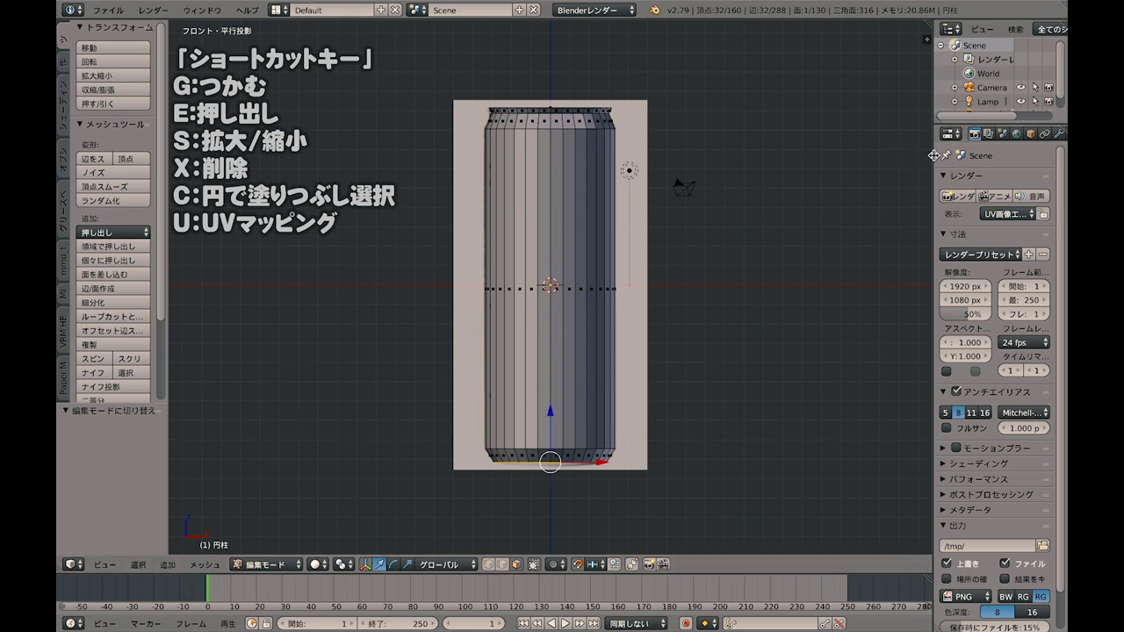
{"action": "left_click_drag", "start_coordinate": [934, 170], "coordinate": [827, 170]}
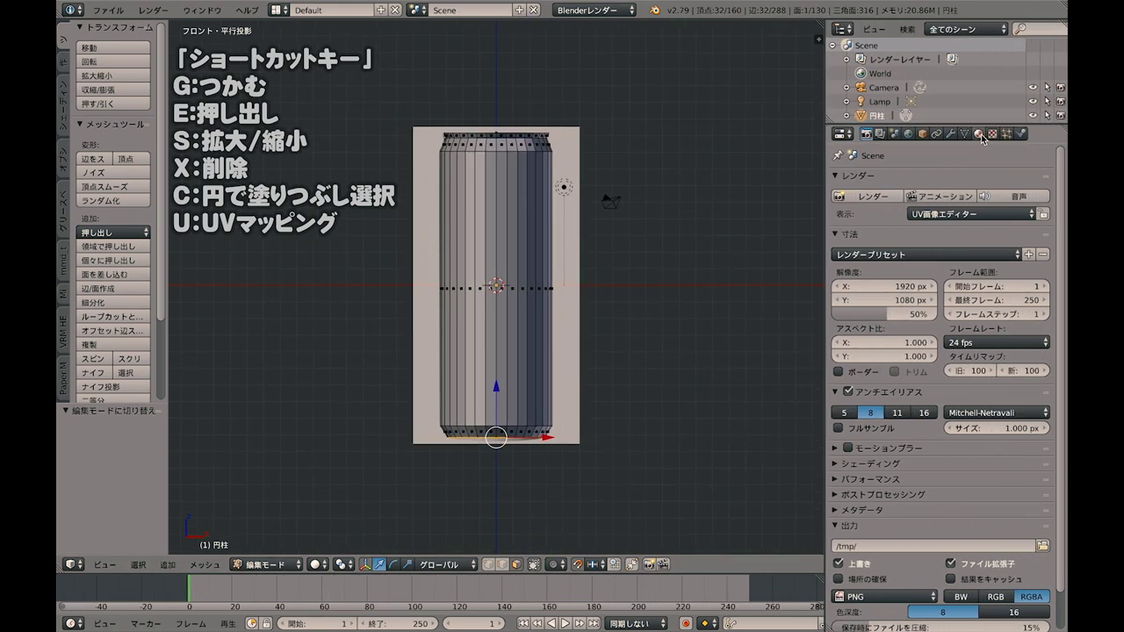
Step: Create new materials in two material slots on the can
{"action": "left_click", "coordinate": [979, 134]}
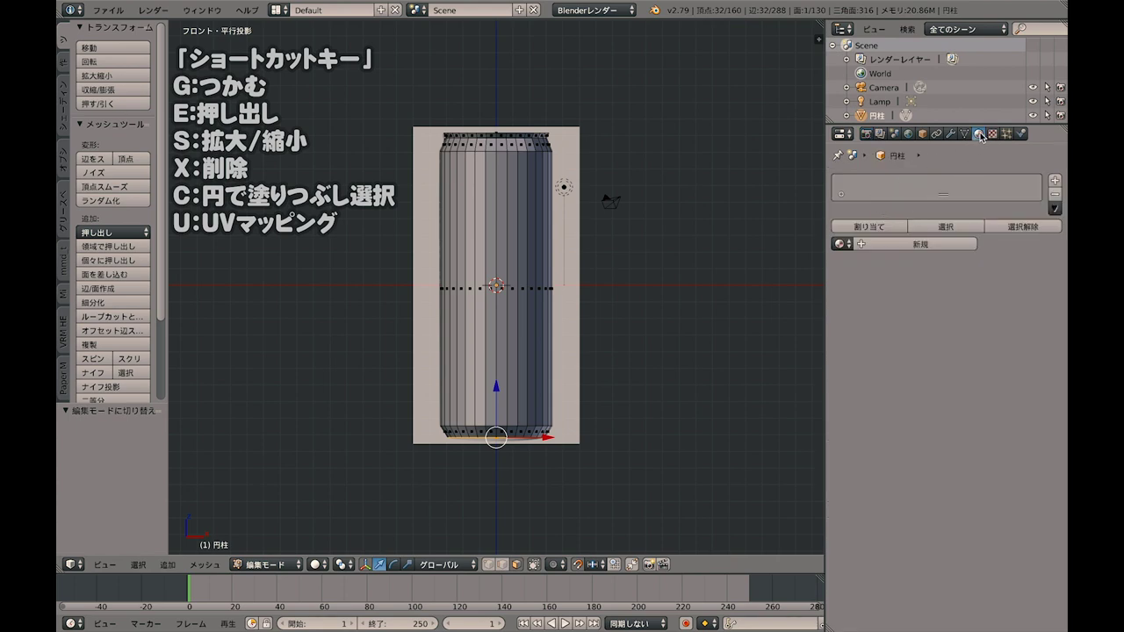
{"action": "left_click", "coordinate": [883, 250]}
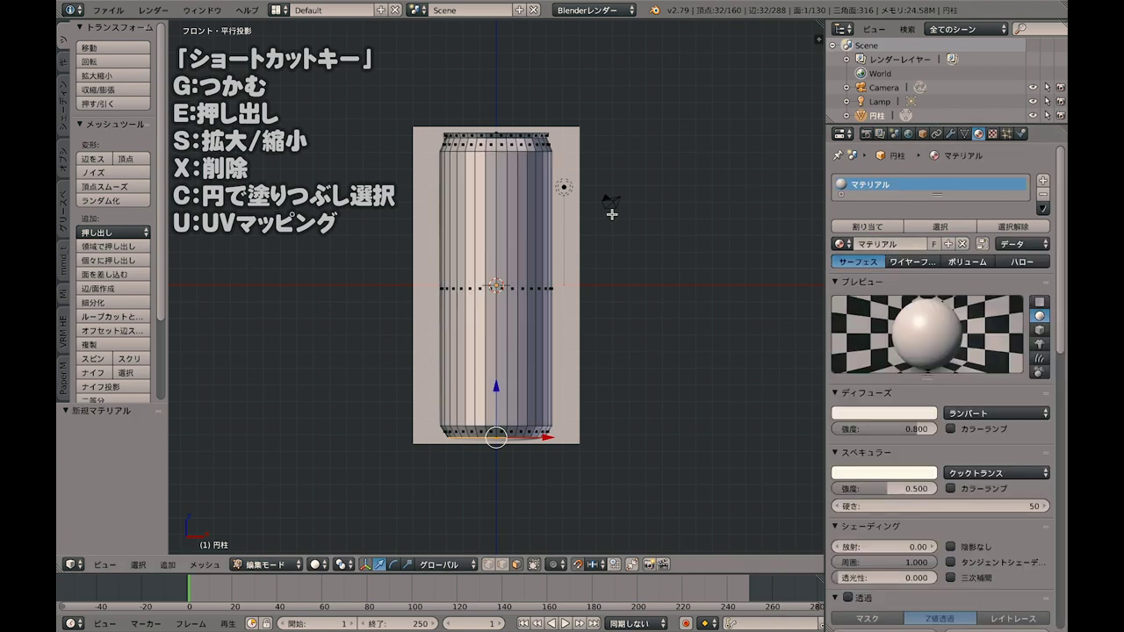
{"action": "left_click", "coordinate": [1042, 180]}
{"action": "left_click", "coordinate": [894, 277]}
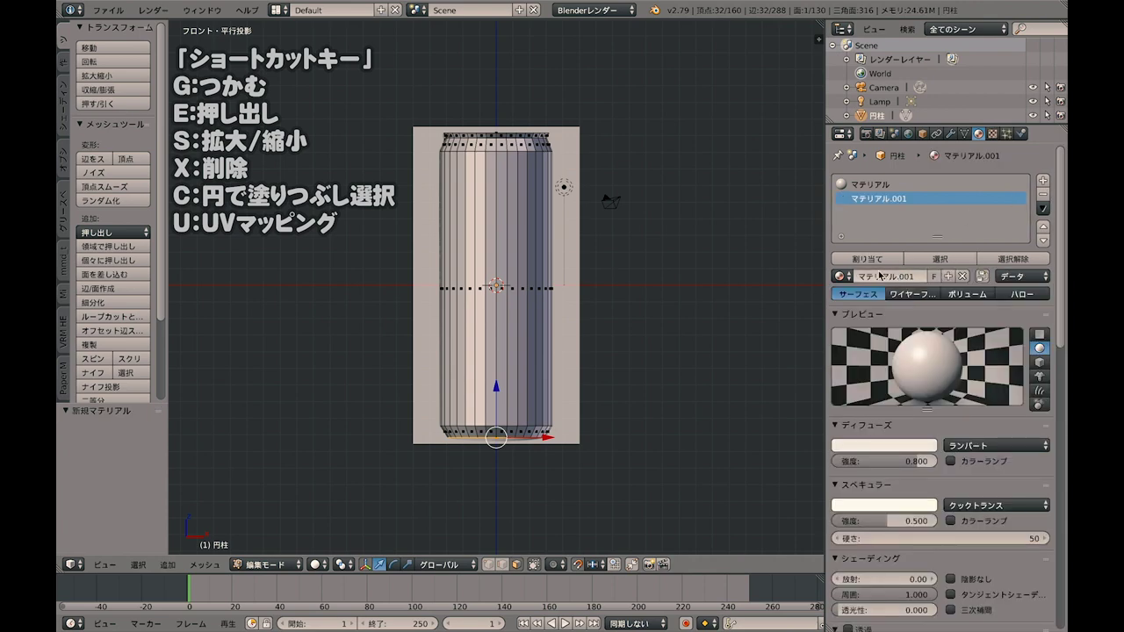
Step: Rename the two material slots to Textue and Futa
{"action": "double_click", "coordinate": [865, 185]}
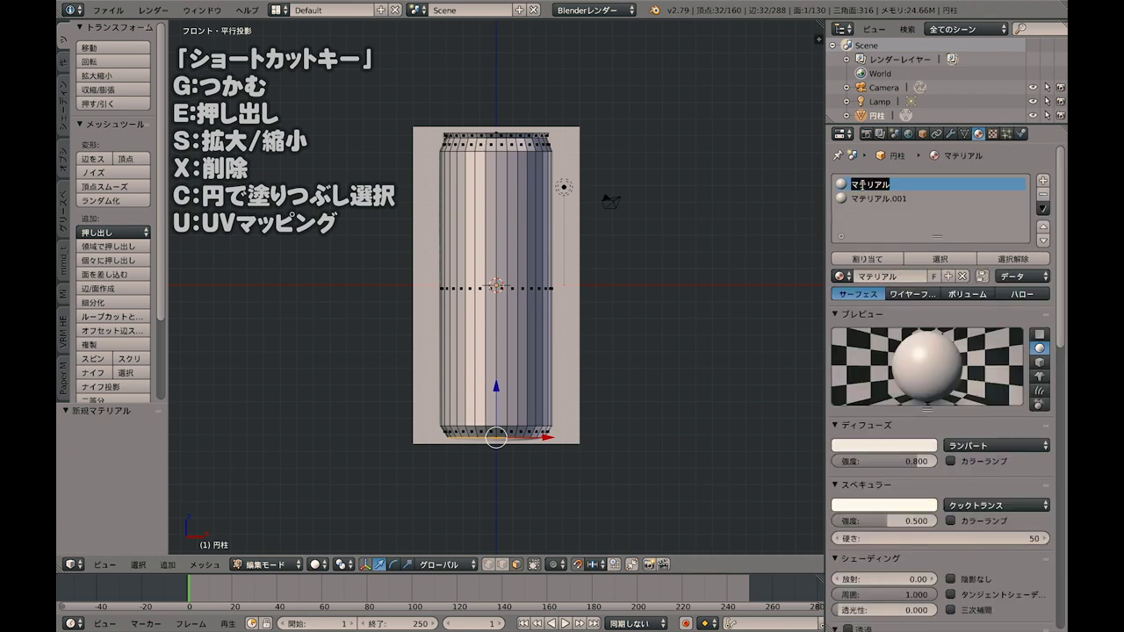
{"action": "key", "text": "BackSpace"}
{"action": "type", "text": "Textue"}
{"action": "left_click", "coordinate": [871, 199]}
{"action": "double_click", "coordinate": [871, 199]}
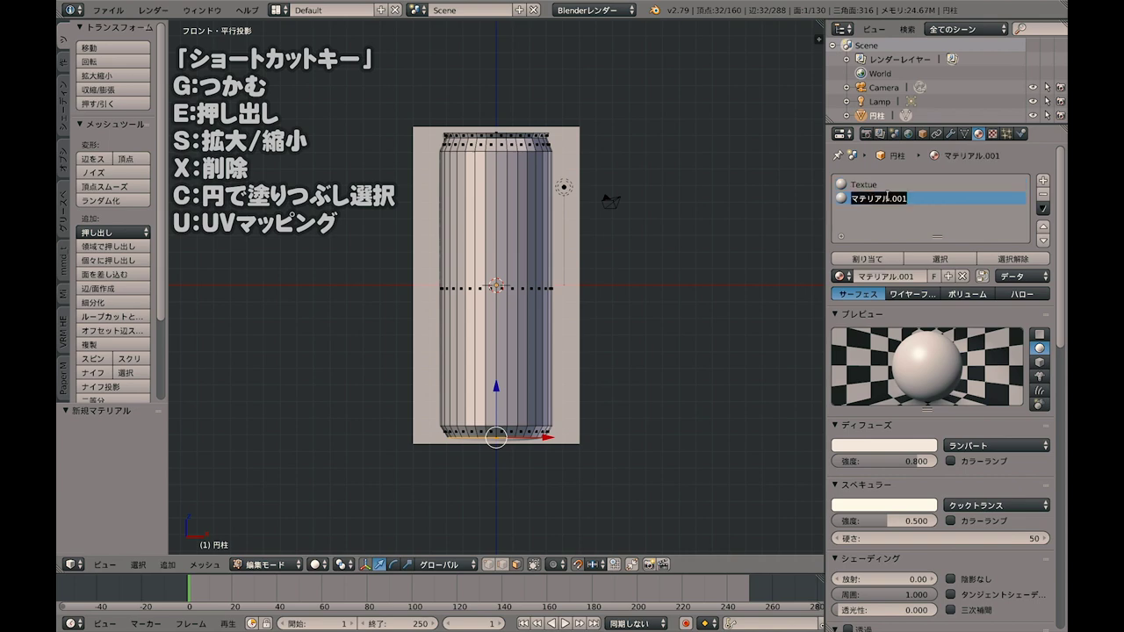
{"action": "key", "text": "Escape"}
{"action": "double_click", "coordinate": [891, 199]}
{"action": "key", "text": "BackSpace"}
{"action": "type", "text": "Futa"}
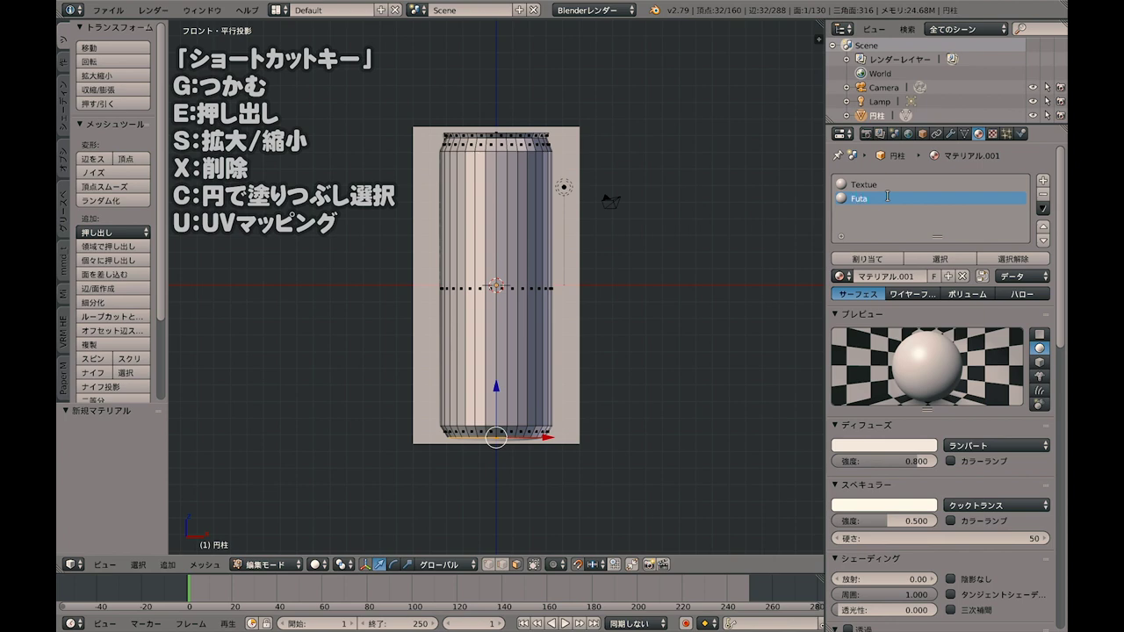
{"action": "key", "text": "Return"}
{"action": "scroll", "coordinate": [526, 125], "scroll_direction": "up", "scroll_amount": 2}
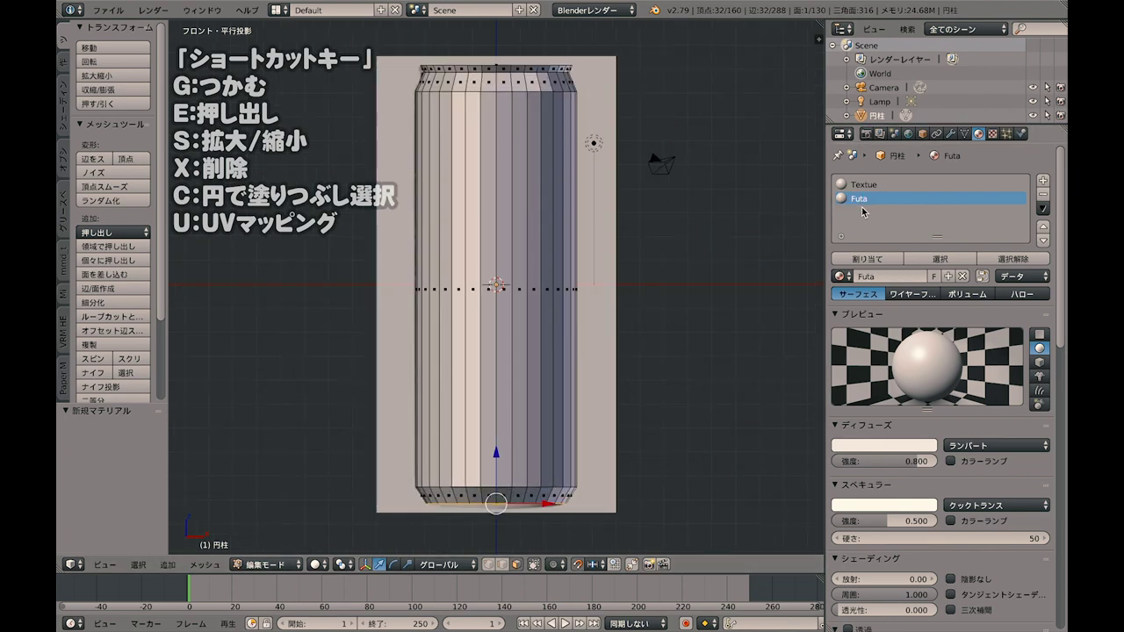
Step: In textured view, zoom in on the can's top and drag-select the rim faces
{"action": "key", "text": "alt+z"}
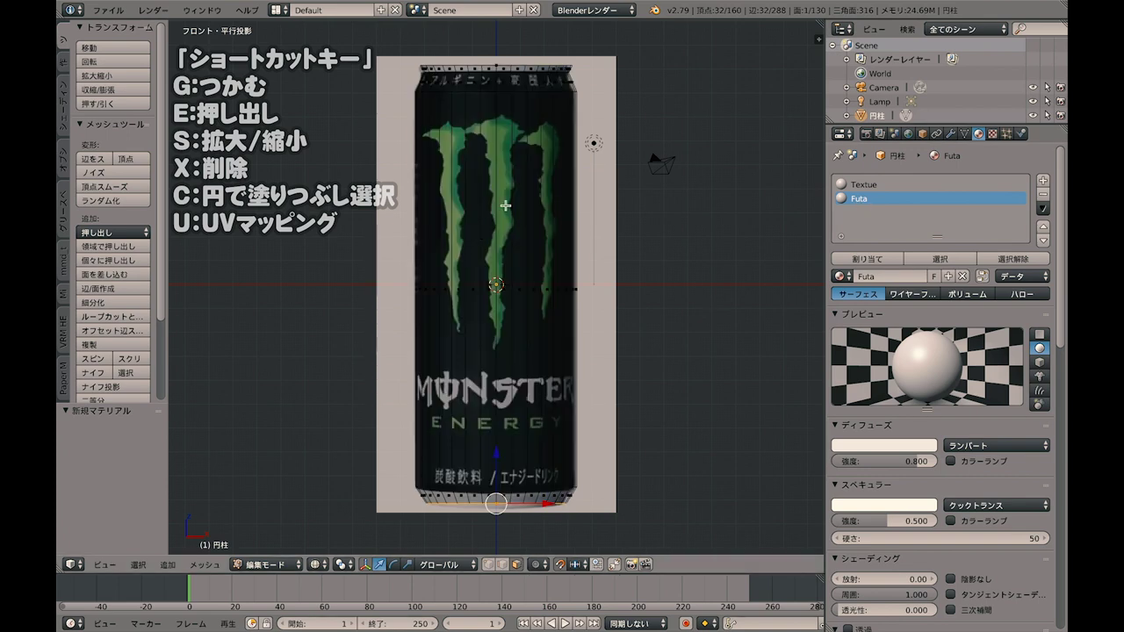
{"action": "scroll", "coordinate": [506, 207], "scroll_direction": "up", "scroll_amount": 2, "text": "shift"}
{"action": "scroll", "coordinate": [445, 343], "scroll_direction": "up", "scroll_amount": 3, "text": "shift"}
{"action": "scroll", "coordinate": [442, 334], "scroll_direction": "up", "scroll_amount": 2, "text": "shift"}
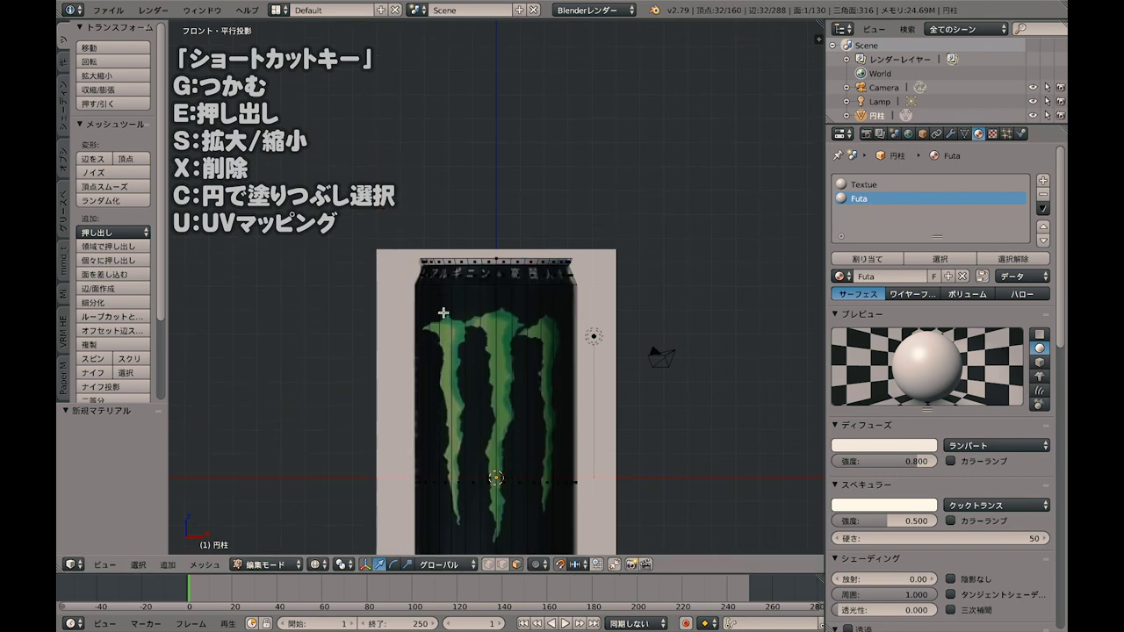
{"action": "scroll", "coordinate": [445, 328], "scroll_direction": "up", "scroll_amount": 2, "text": "shift"}
{"action": "scroll", "coordinate": [444, 329], "scroll_direction": "up", "scroll_amount": 4}
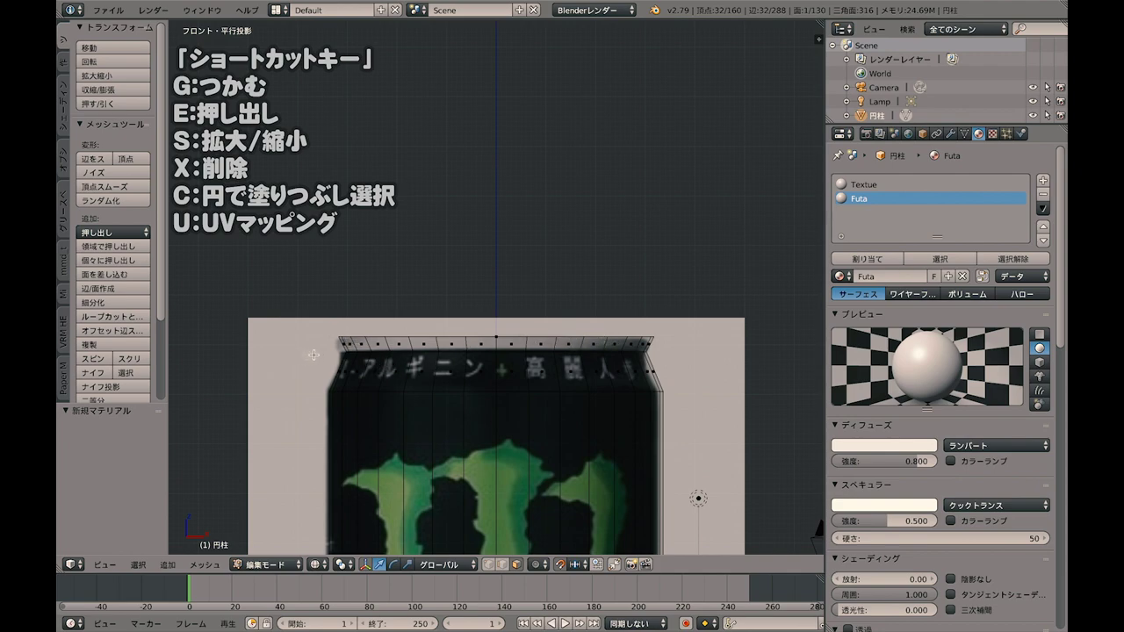
{"action": "left_click_drag", "start_coordinate": [337, 345], "coordinate": [672, 345]}
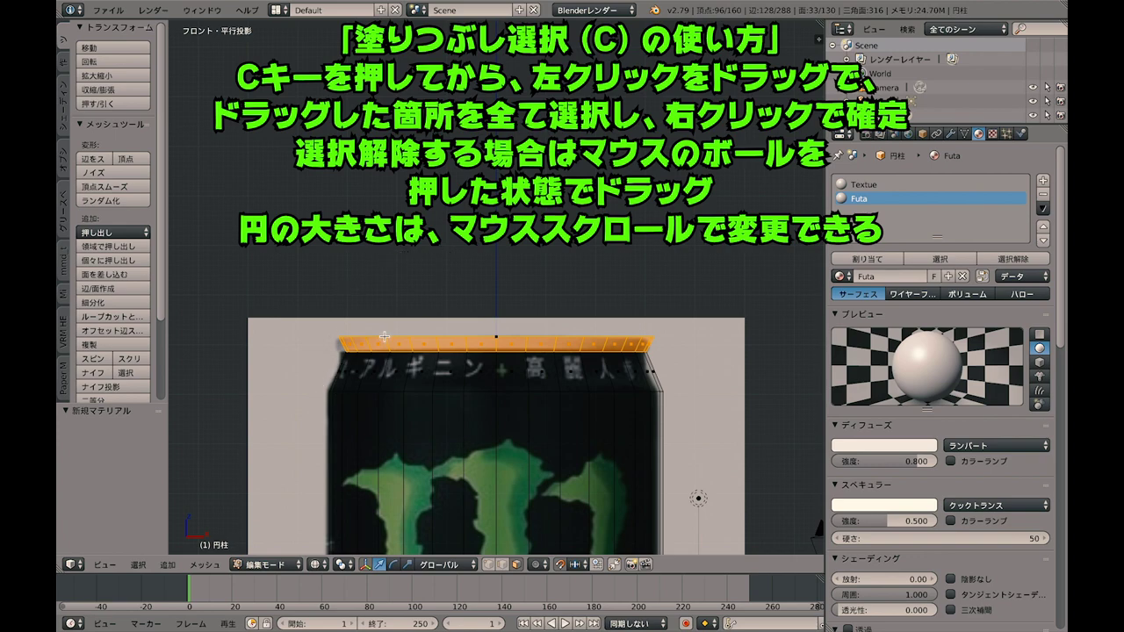
Step: Circle-select the band below the top, then deselect the lower faces, leaving the top rim
{"action": "key", "text": "c"}
{"action": "scroll", "coordinate": [439, 269], "scroll_direction": "down", "scroll_amount": 3}
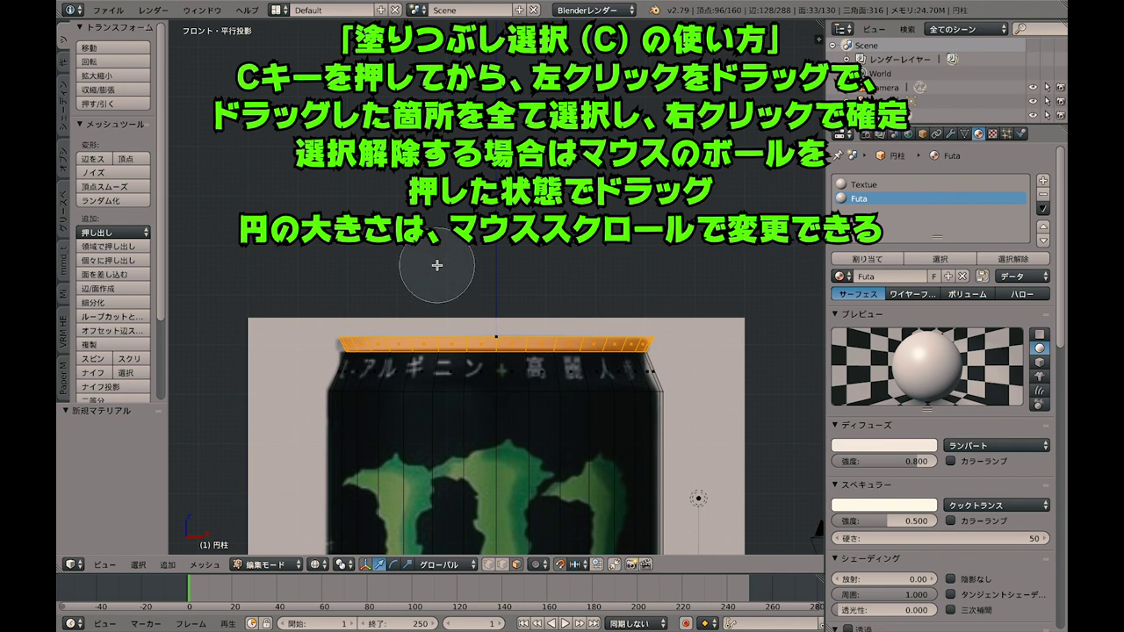
{"action": "scroll", "coordinate": [438, 267], "scroll_direction": "up", "scroll_amount": 4}
{"action": "scroll", "coordinate": [438, 265], "scroll_direction": "down", "scroll_amount": 1}
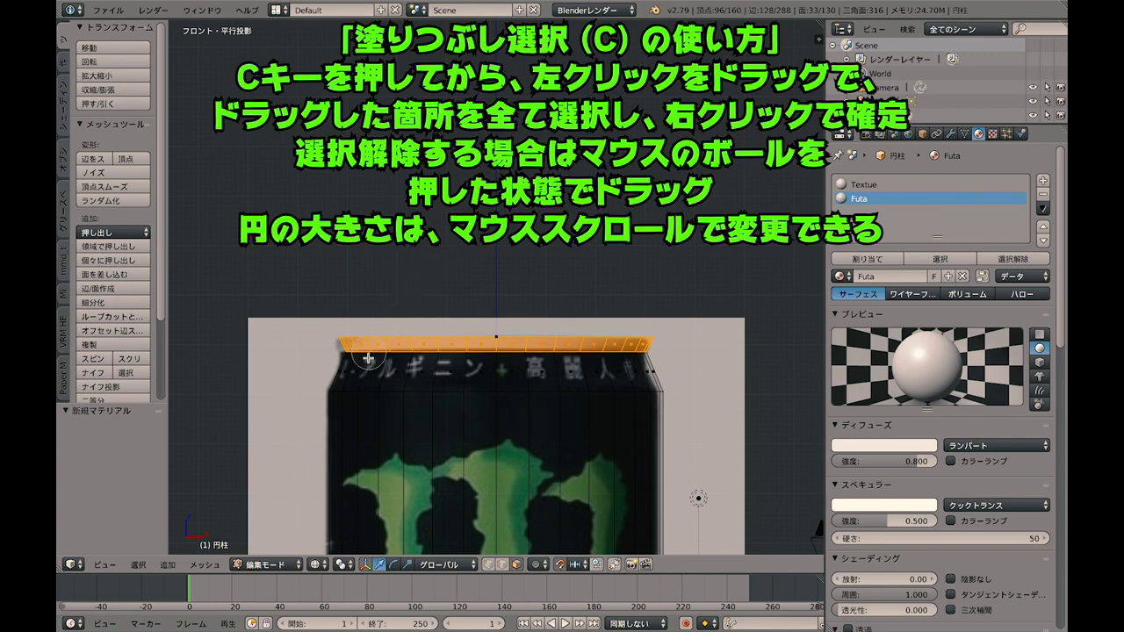
{"action": "right_click", "coordinate": [317, 373]}
{"action": "key", "text": "c"}
{"action": "left_click_drag", "start_coordinate": [320, 374], "coordinate": [639, 369]}
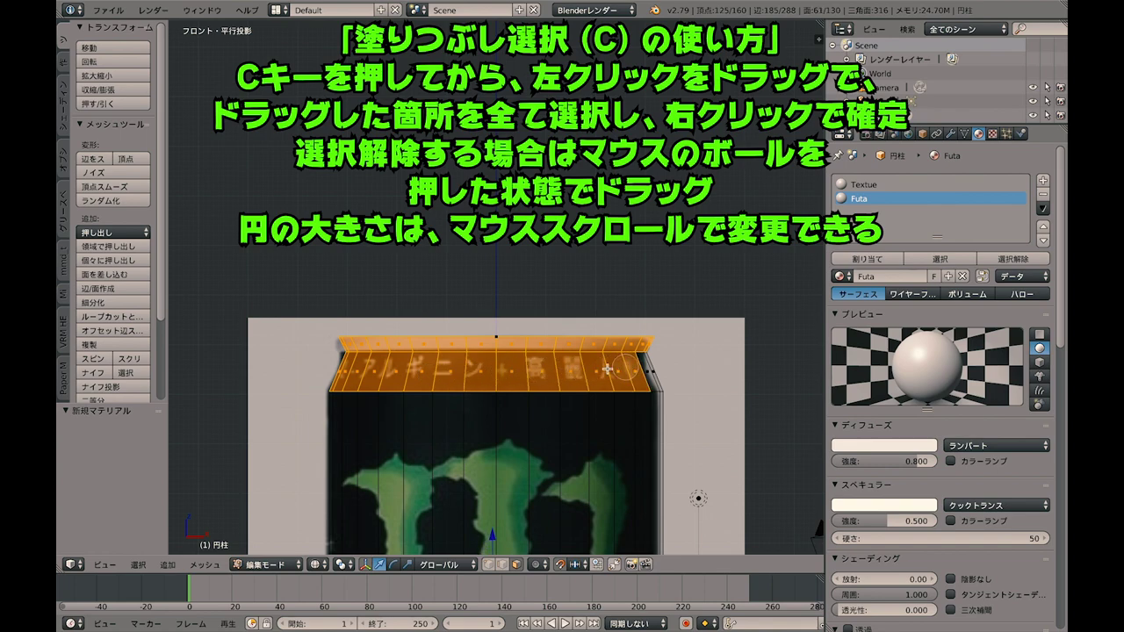
{"action": "right_click", "coordinate": [761, 348]}
{"action": "key", "text": "c"}
{"action": "middle_click_drag", "start_coordinate": [667, 376], "coordinate": [316, 374]}
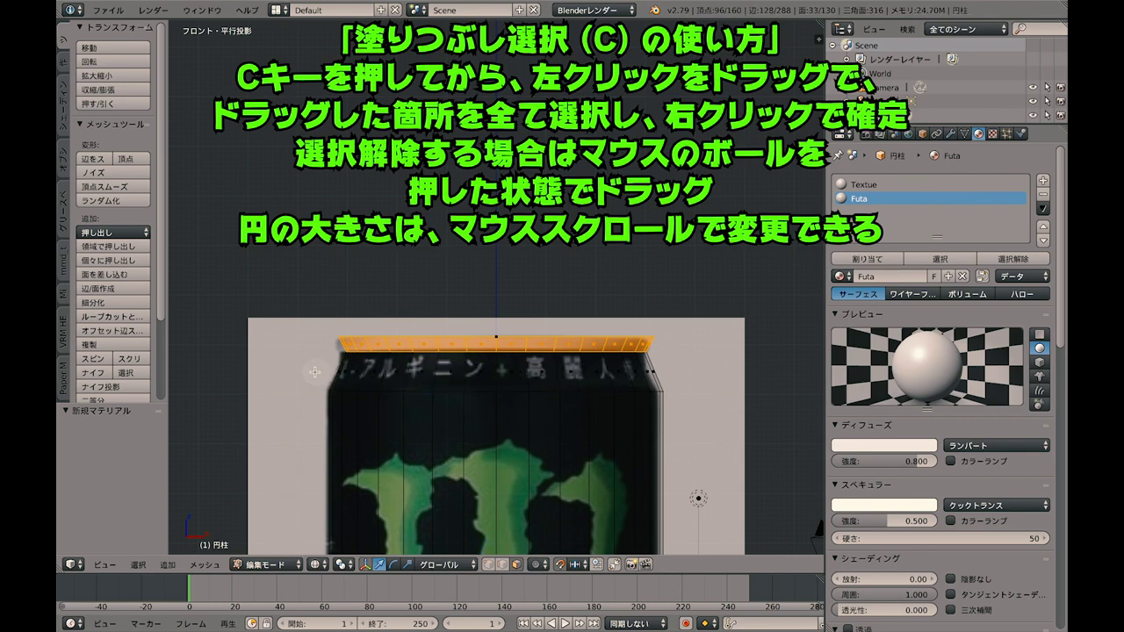
{"action": "right_click", "coordinate": [315, 372]}
Step: Check the selected top ring from above and assign the Futa material to it
{"action": "scroll", "coordinate": [409, 276], "scroll_direction": "down", "scroll_amount": 2}
{"action": "scroll", "coordinate": [410, 276], "scroll_direction": "down", "scroll_amount": 1}
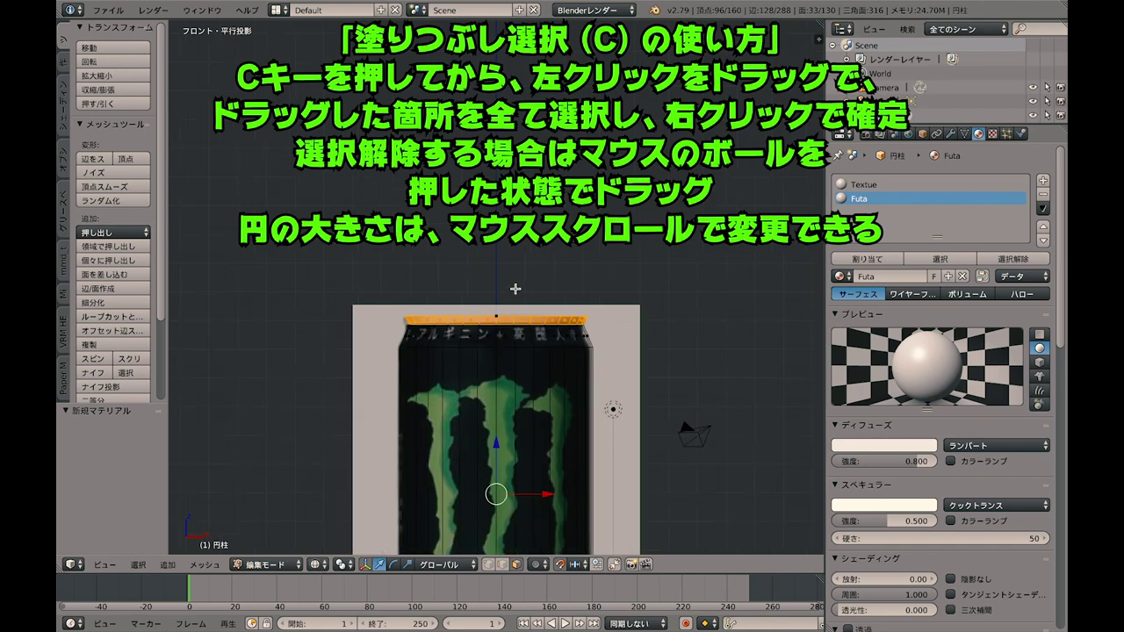
{"action": "middle_click_drag", "start_coordinate": [509, 292], "coordinate": [540, 310]}
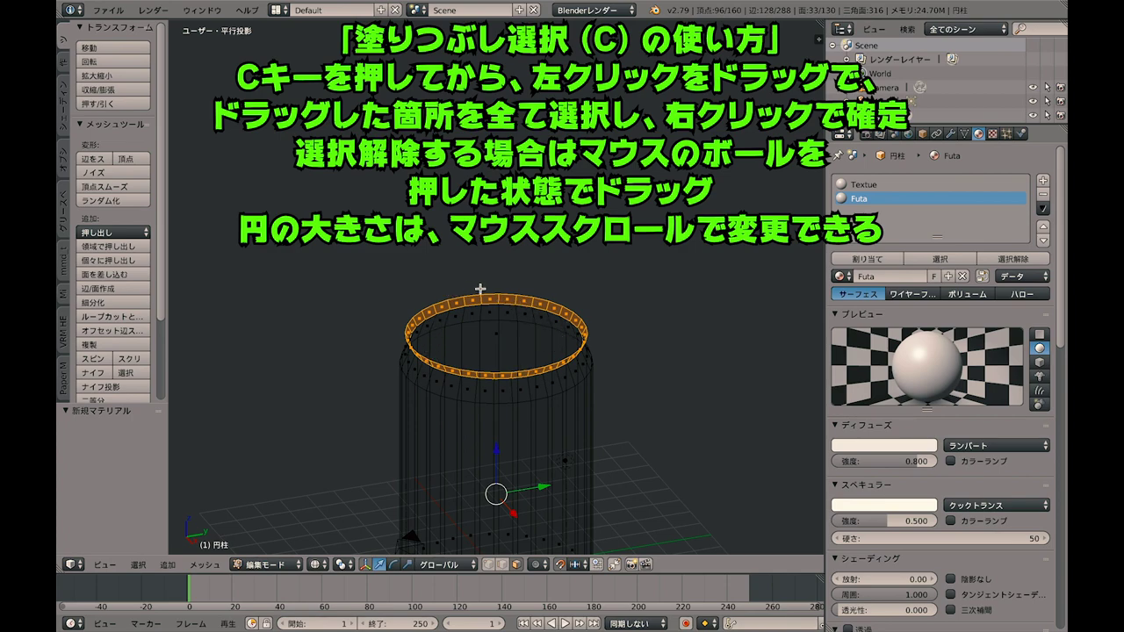
{"action": "middle_click_drag", "start_coordinate": [559, 303], "coordinate": [571, 279]}
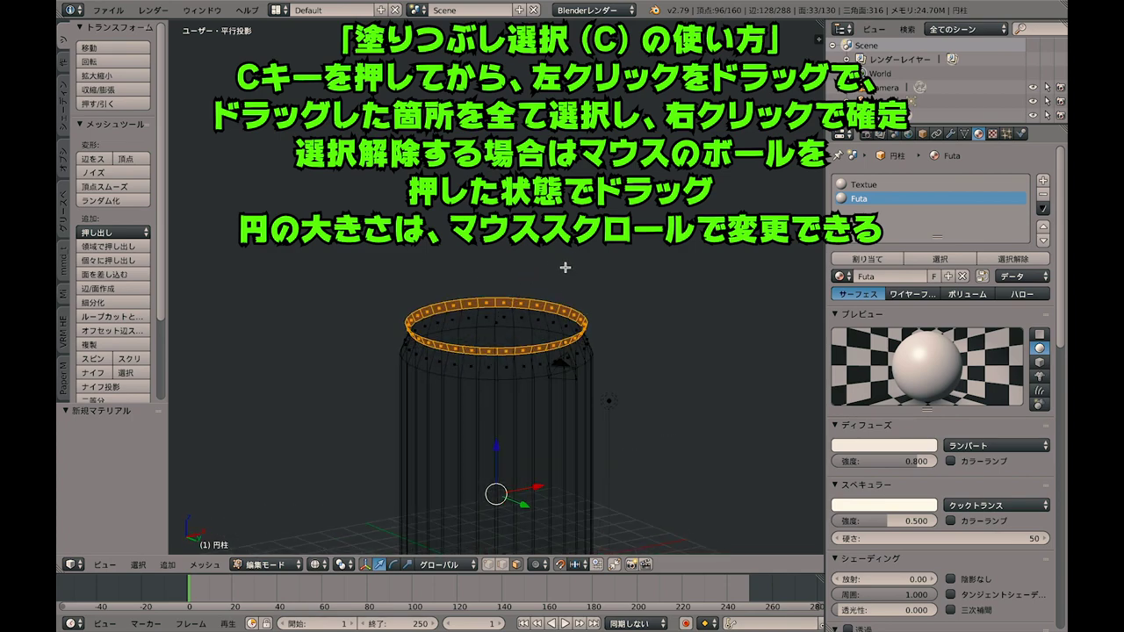
{"action": "scroll", "coordinate": [571, 279], "scroll_direction": "up", "scroll_amount": 2}
{"action": "key", "text": "KP_1"}
{"action": "scroll", "coordinate": [572, 282], "scroll_direction": "up", "scroll_amount": 2}
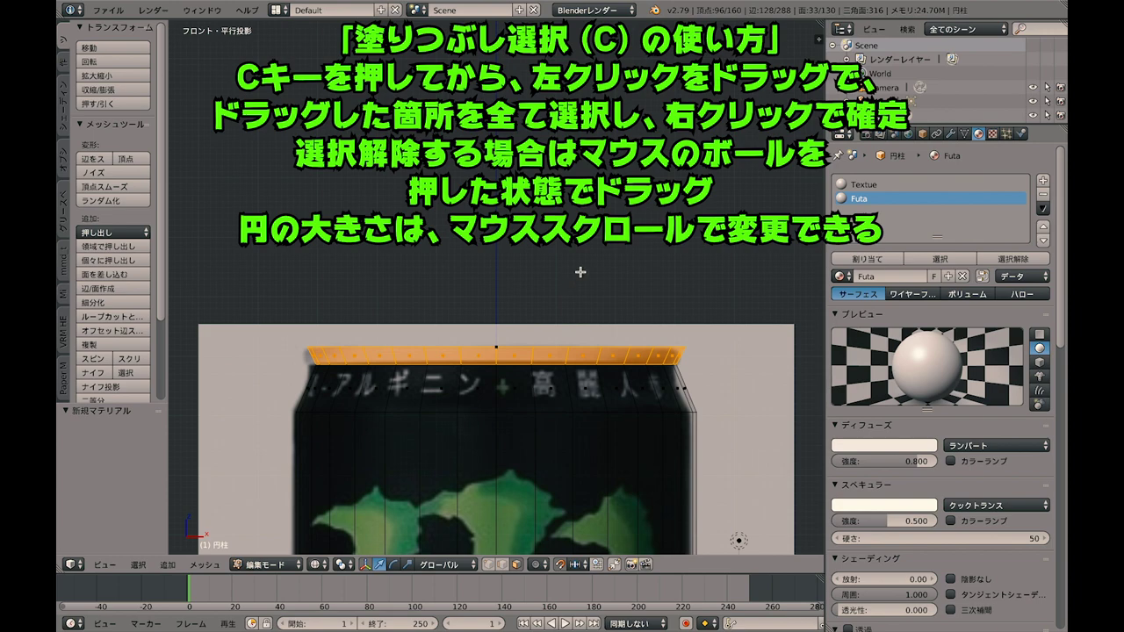
{"action": "scroll", "coordinate": [580, 272], "scroll_direction": "down", "scroll_amount": 3, "text": "shift"}
{"action": "scroll", "coordinate": [575, 266], "scroll_direction": "down", "scroll_amount": 3, "text": "shift"}
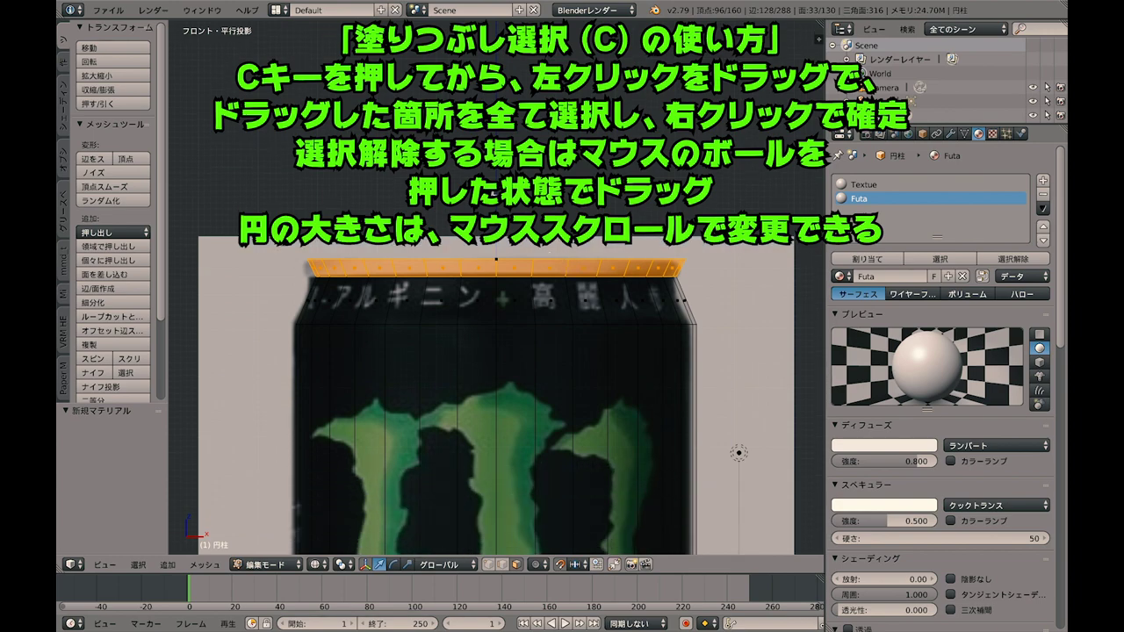
{"action": "scroll", "coordinate": [498, 259], "scroll_direction": "up", "scroll_amount": 2}
{"action": "scroll", "coordinate": [630, 184], "scroll_direction": "down", "scroll_amount": 1}
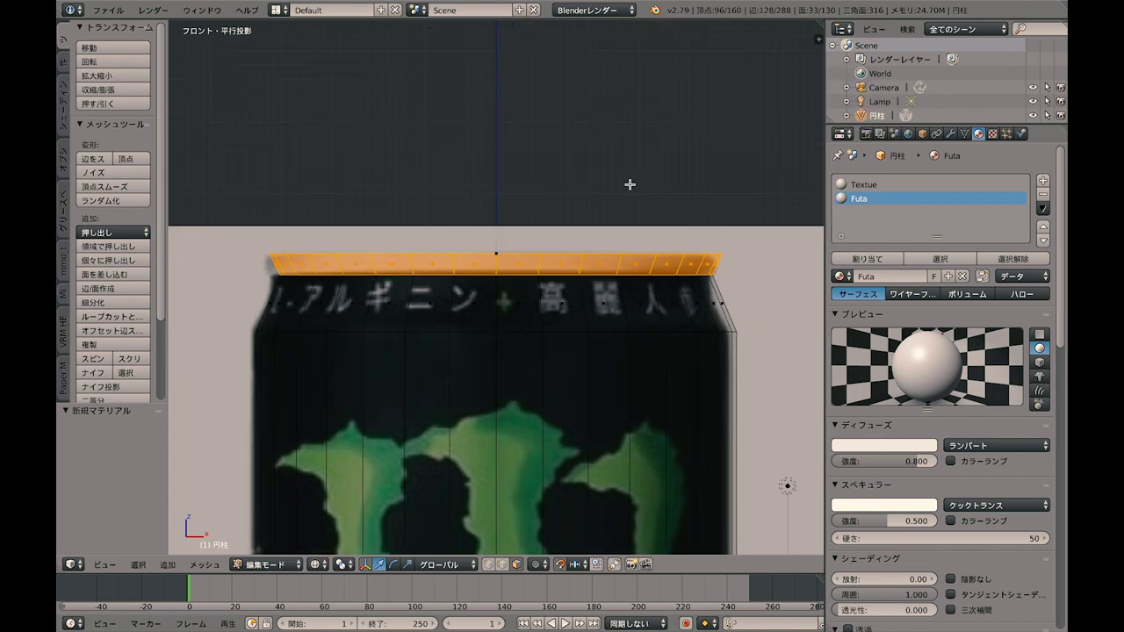
{"action": "left_click", "coordinate": [859, 259]}
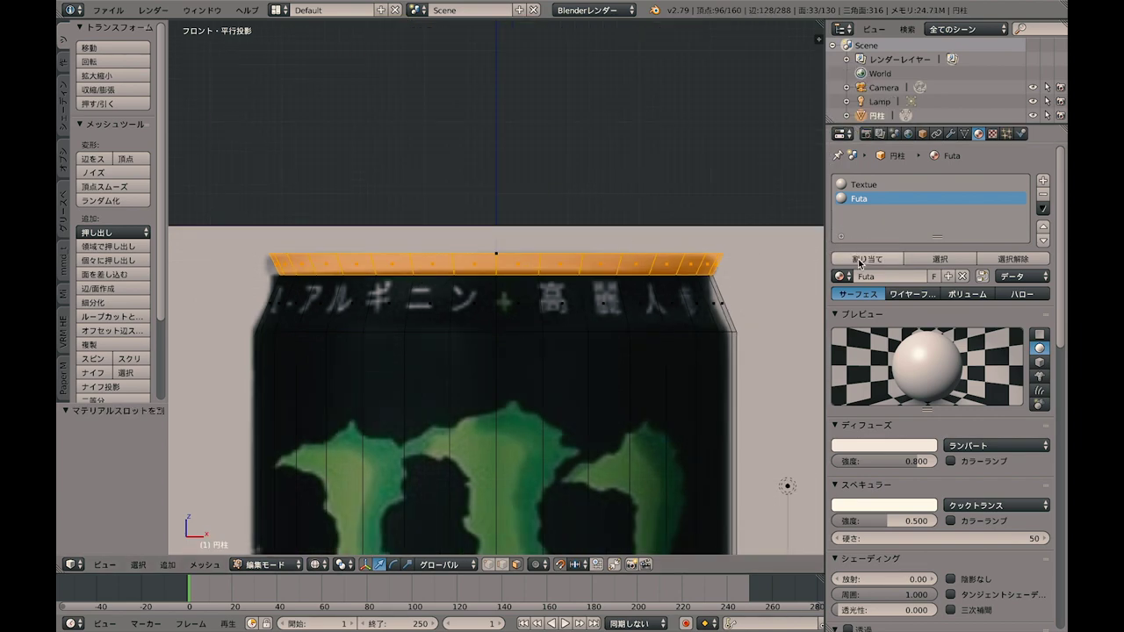
Step: Make the Textue slot active and select a single face near the top in wireframe
{"action": "left_click", "coordinate": [893, 186]}
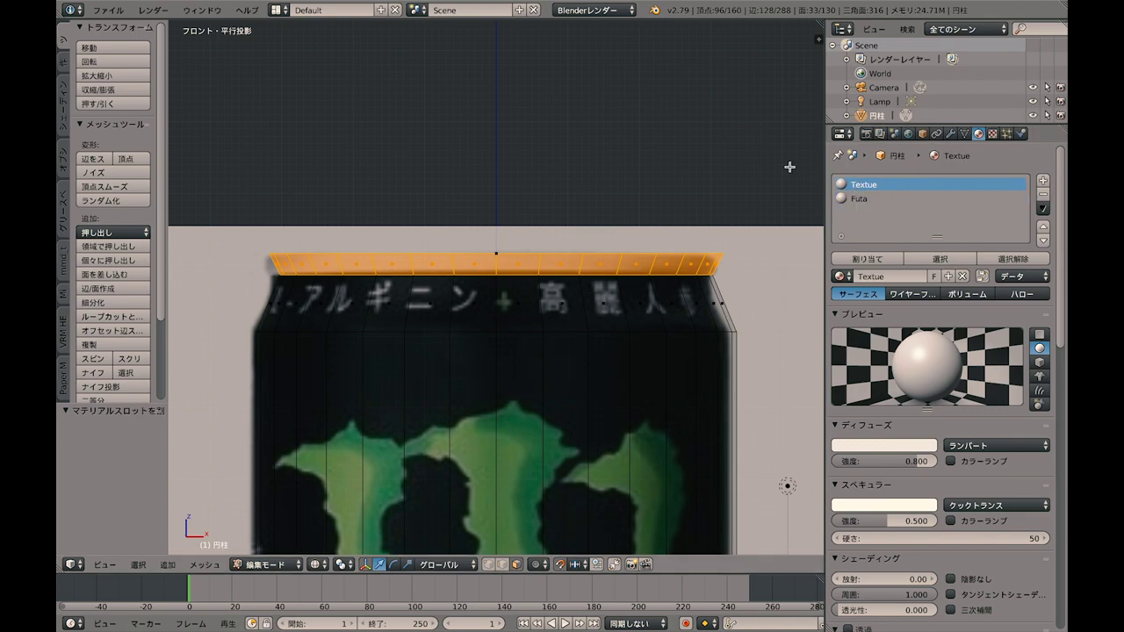
{"action": "right_click", "coordinate": [523, 324]}
{"action": "key", "text": "z"}
{"action": "middle_click_drag", "start_coordinate": [507, 270], "coordinate": [505, 284]}
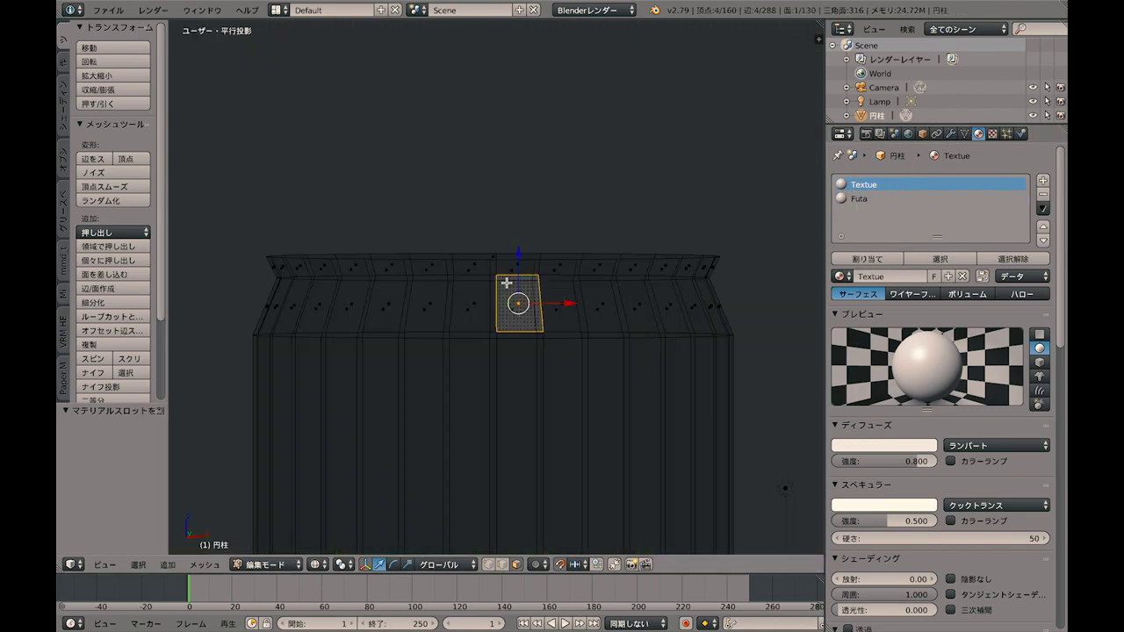
{"action": "right_click", "coordinate": [503, 323]}
{"action": "key", "text": "KP_1"}
{"action": "key", "text": "z"}
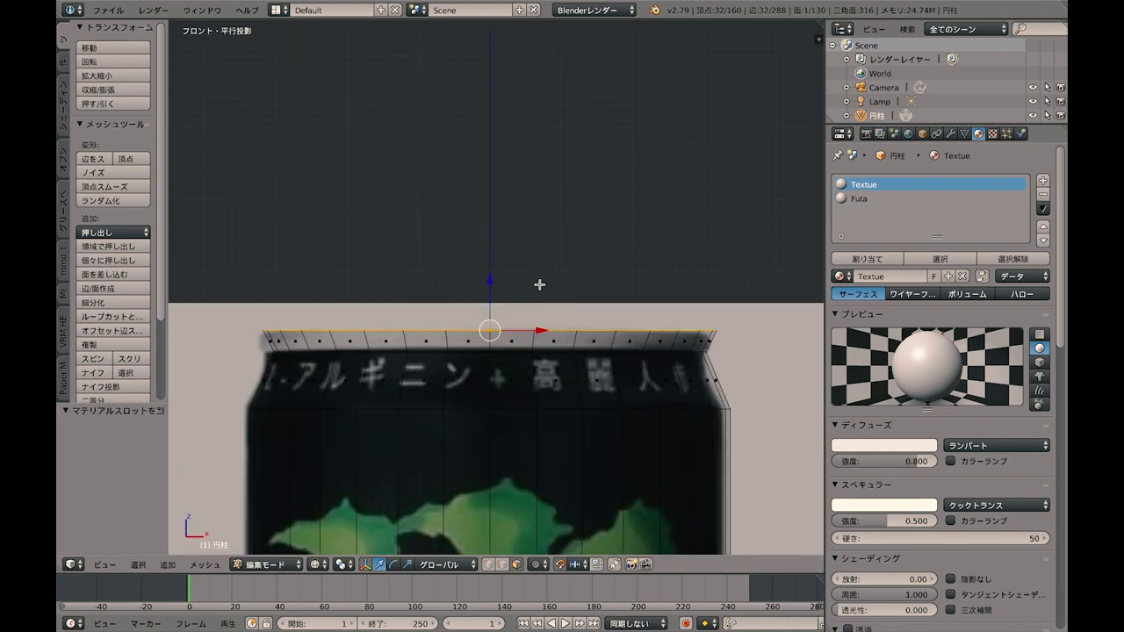
Step: Add a new image texture to the Textue material, loading テクスチャ.png from the Desktop project folder
{"action": "left_click", "coordinate": [993, 133]}
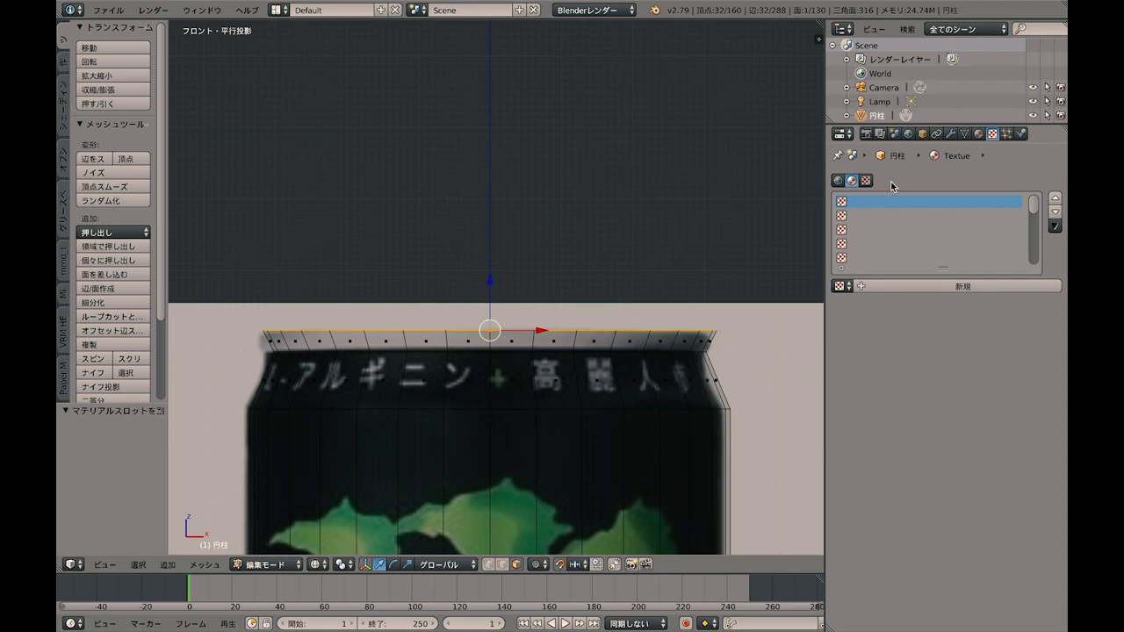
{"action": "left_click", "coordinate": [923, 287]}
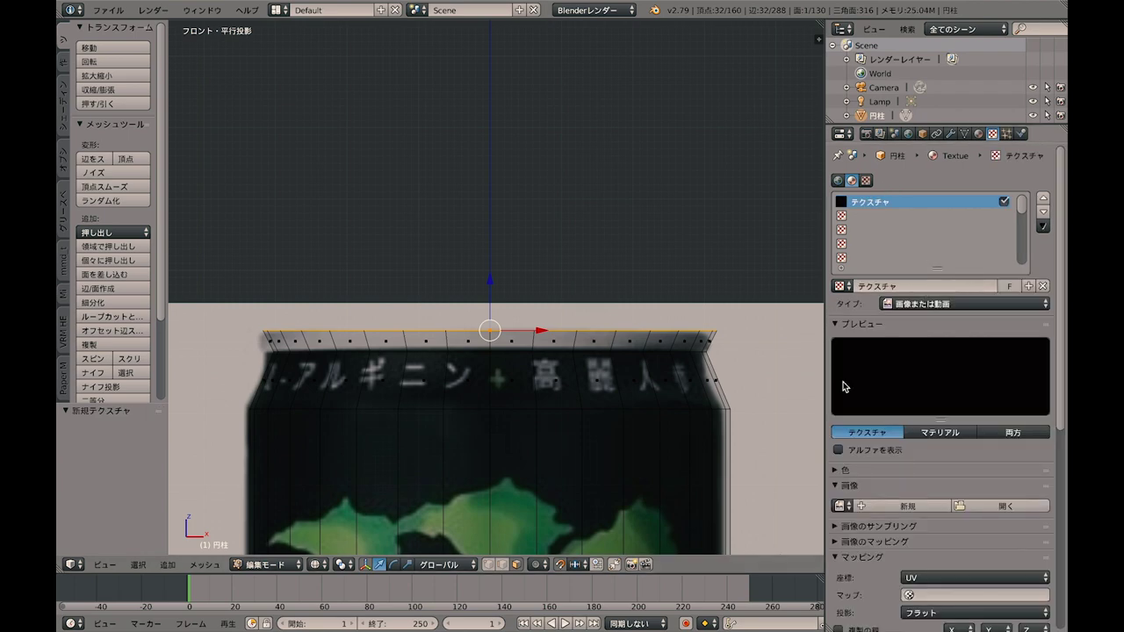
{"action": "left_click", "coordinate": [990, 502]}
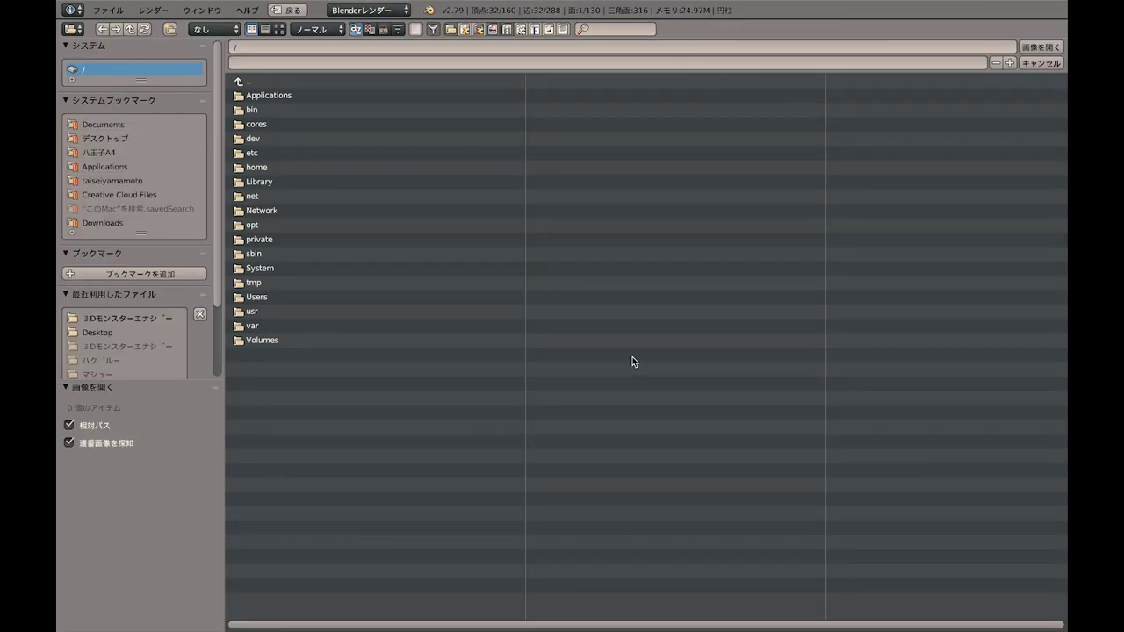
{"action": "left_click", "coordinate": [93, 140]}
{"action": "left_click", "coordinate": [274, 97]}
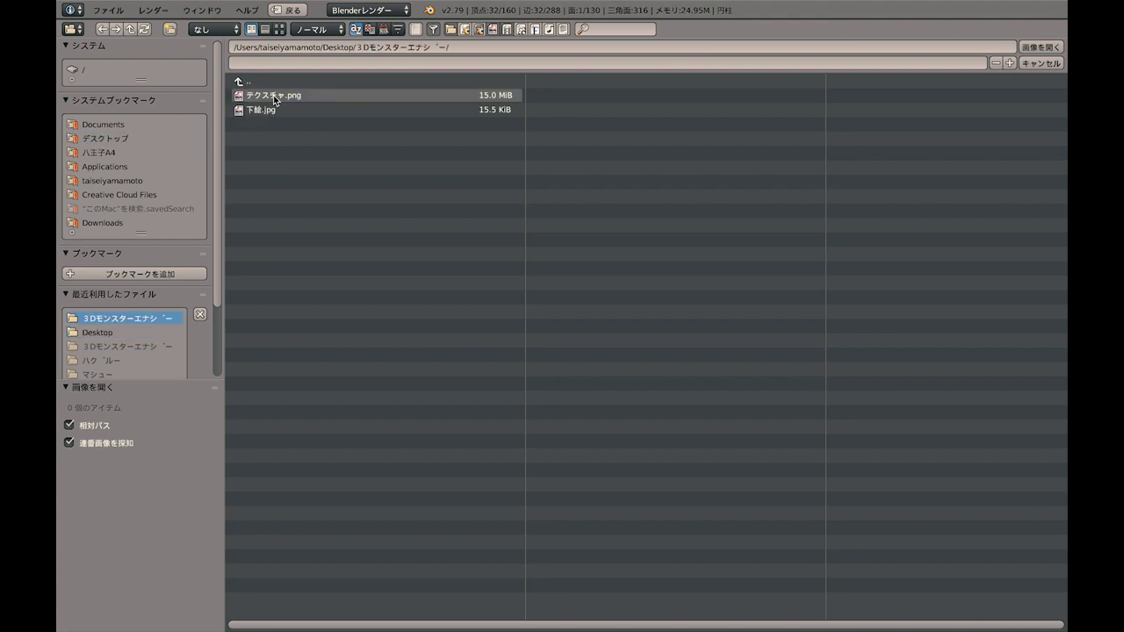
{"action": "left_click", "coordinate": [273, 101]}
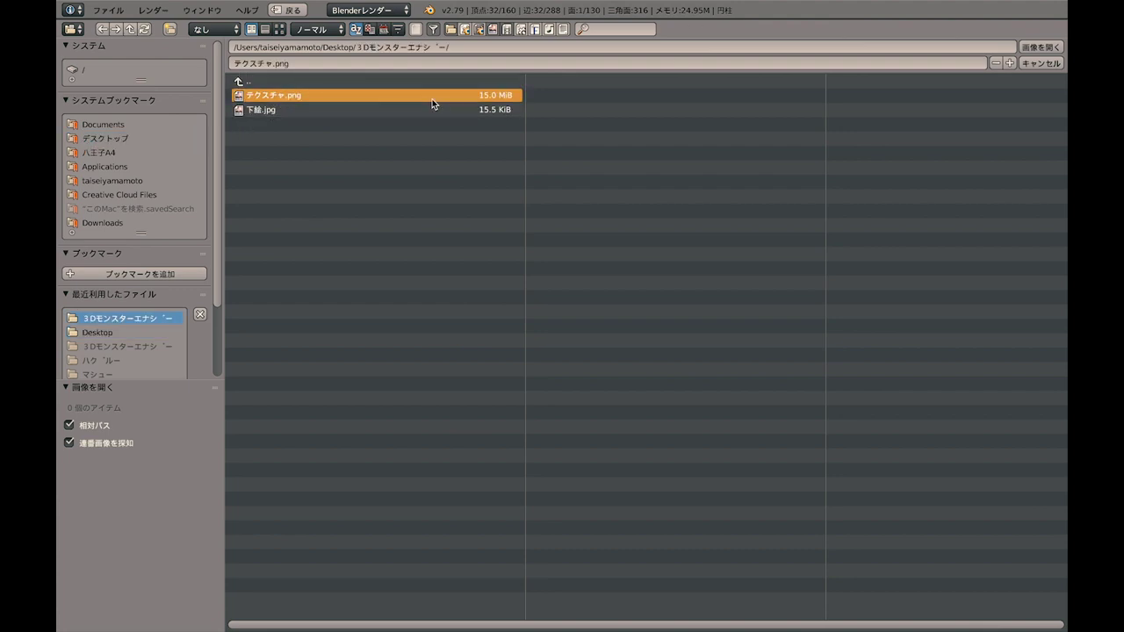
{"action": "double_click", "coordinate": [432, 103]}
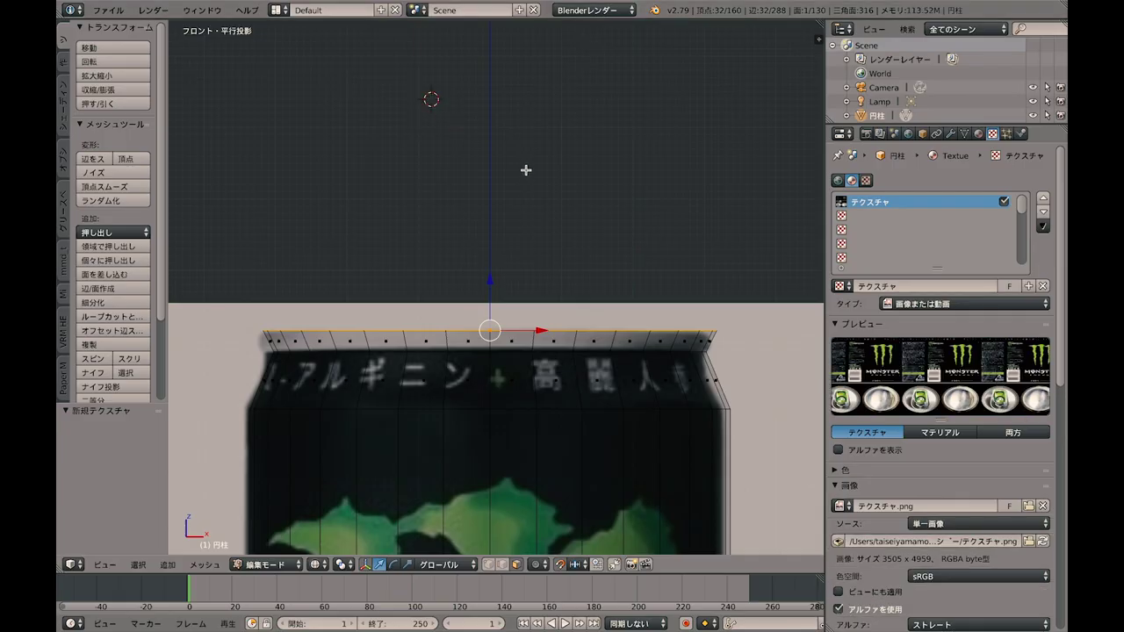
Step: Frame the can in front view (Numpad 1) and bring up the UV Mapping menu with U
{"action": "key", "text": "shift+c"}
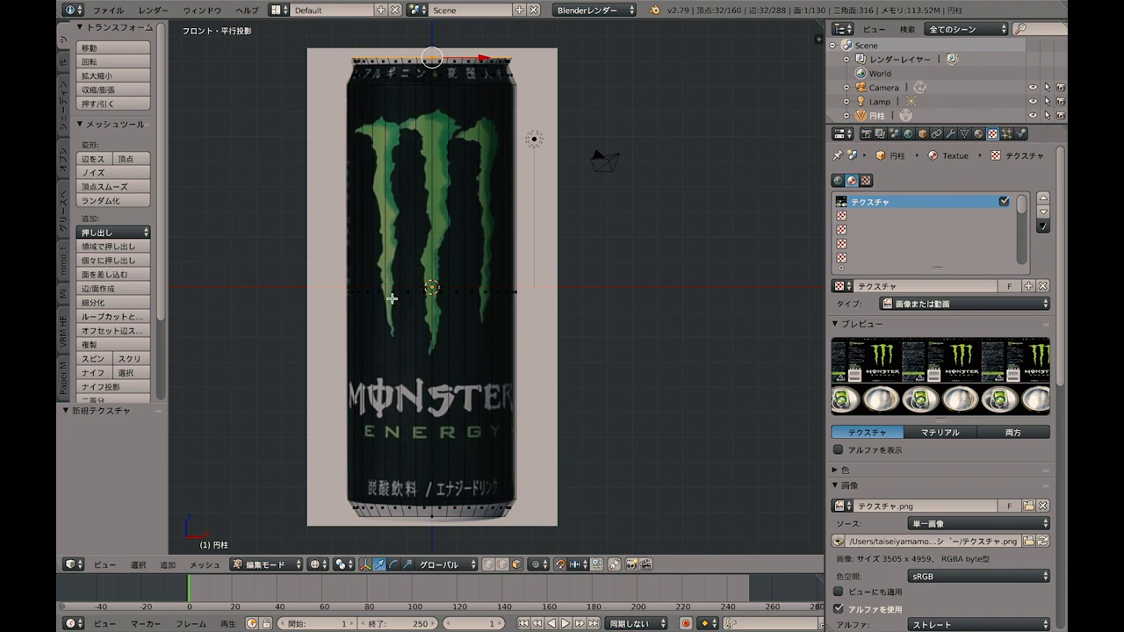
{"action": "scroll", "coordinate": [496, 160], "scroll_direction": "up", "scroll_amount": 3, "text": "shift"}
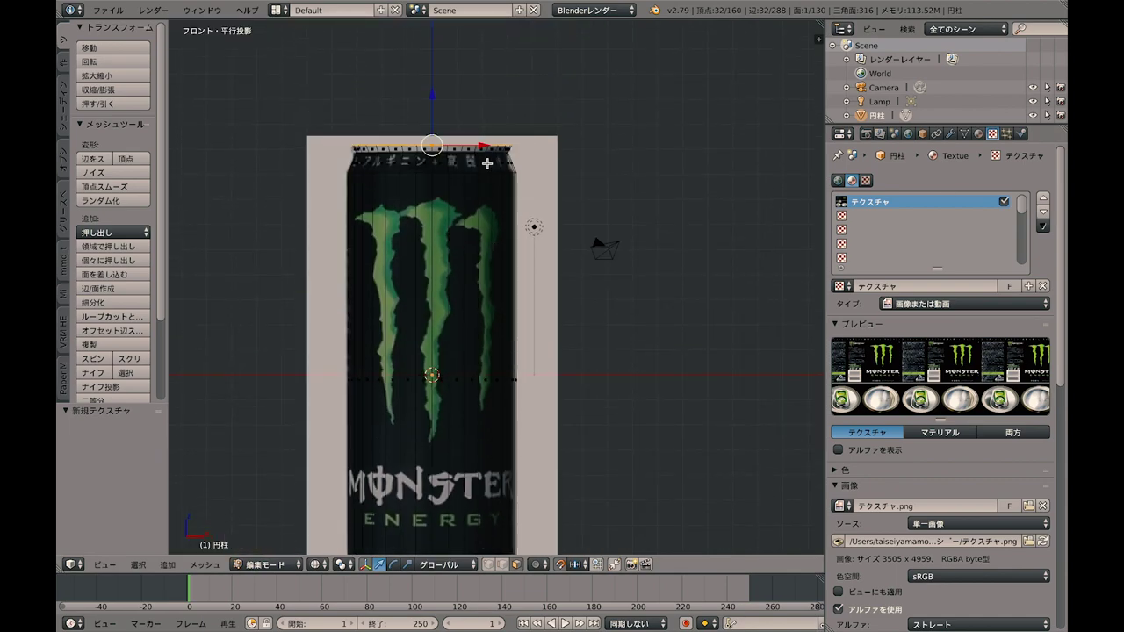
{"action": "middle_click_drag", "start_coordinate": [492, 167], "coordinate": [479, 180]}
{"action": "key", "text": "KP_1"}
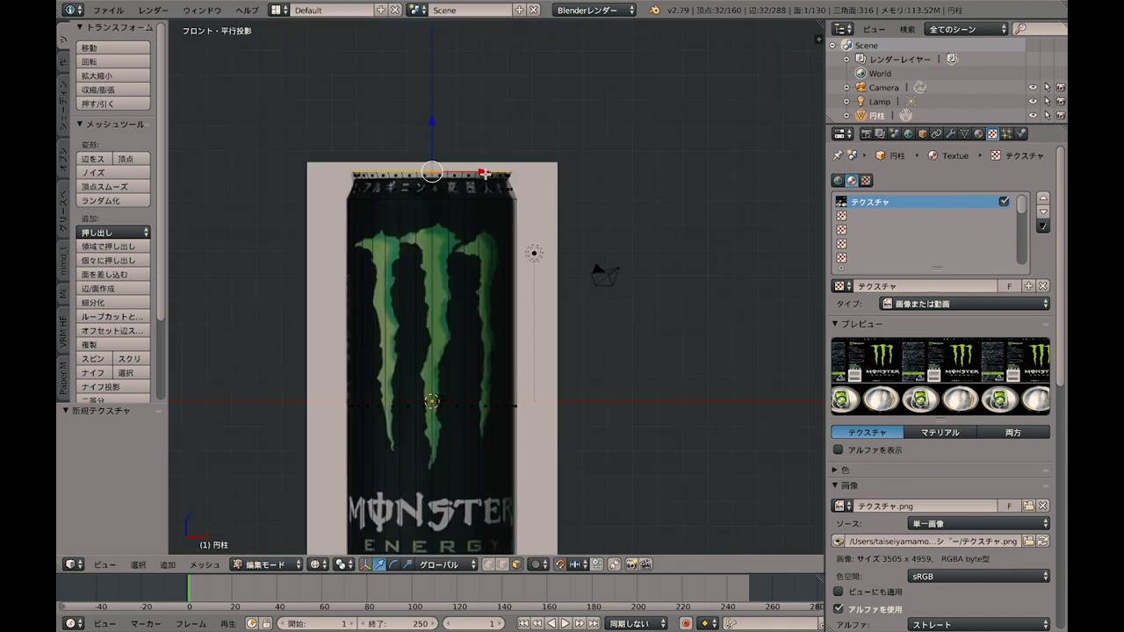
{"action": "scroll", "coordinate": [438, 228], "scroll_direction": "up", "scroll_amount": 1}
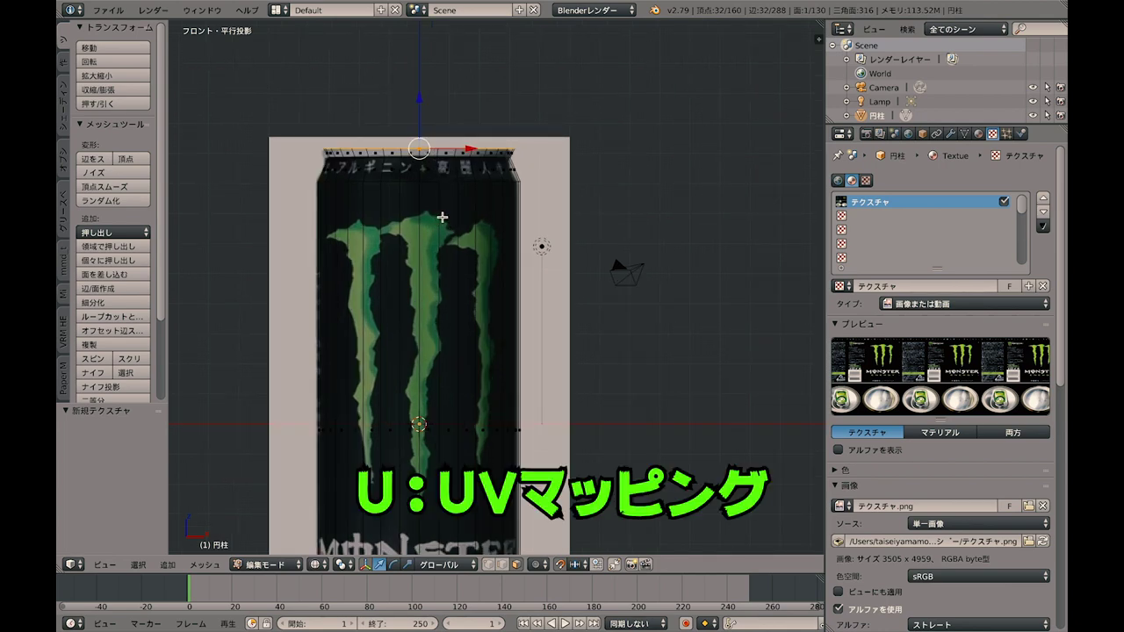
{"action": "key", "text": "u"}
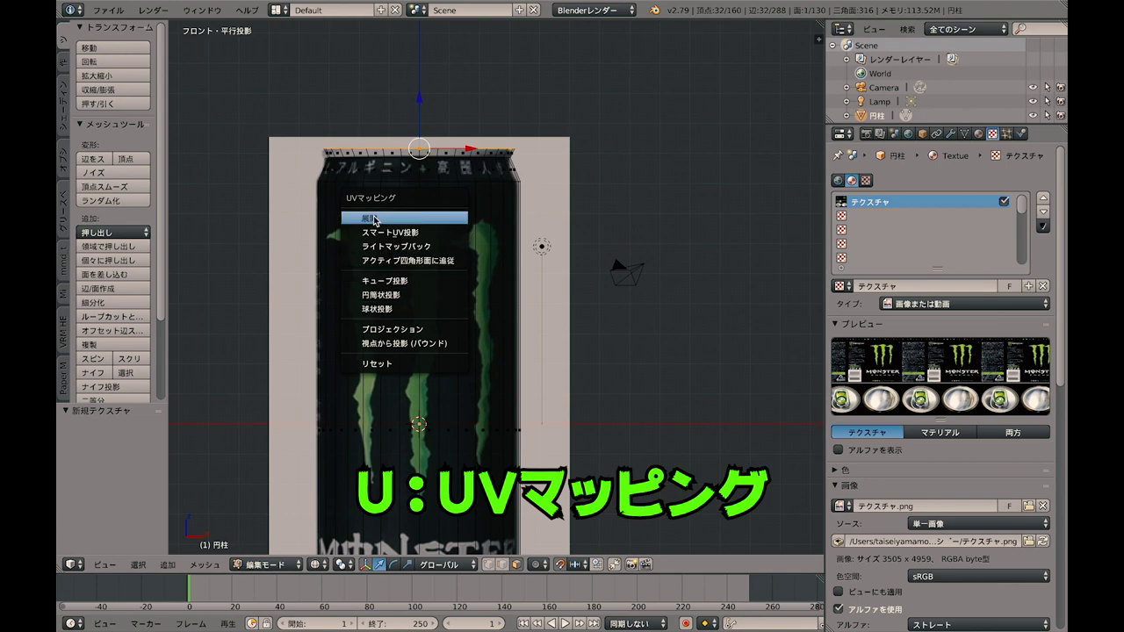
Step: Unwrap the can mesh and turn the lower area into the UV/Image Editor
{"action": "left_click", "coordinate": [369, 224]}
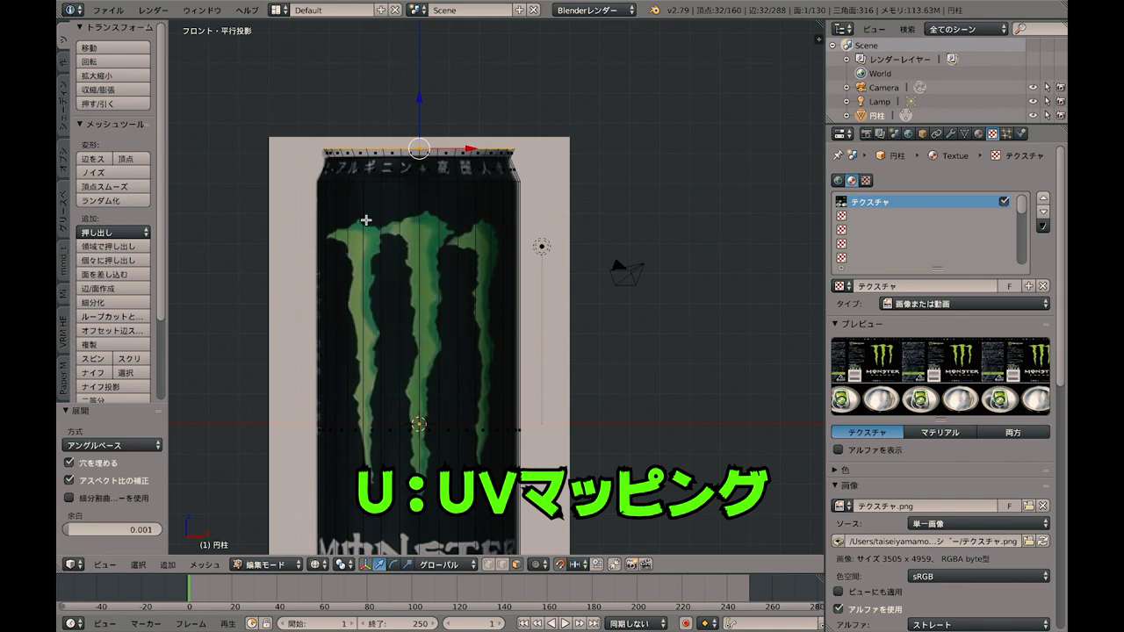
{"action": "left_click", "coordinate": [76, 567]}
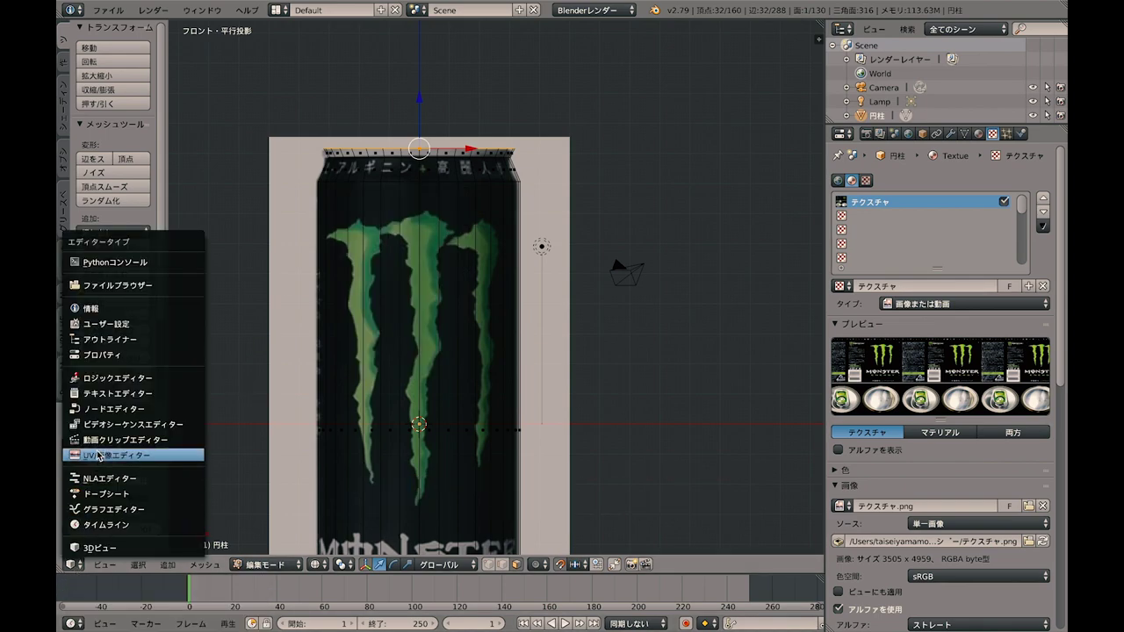
{"action": "left_click", "coordinate": [74, 565]}
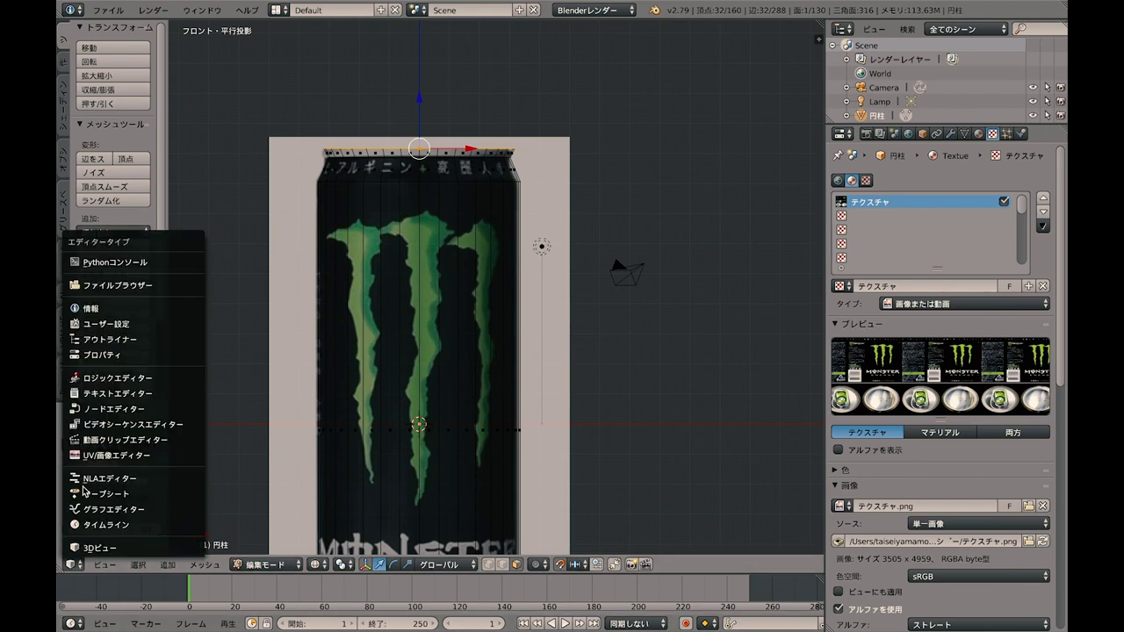
{"action": "left_click", "coordinate": [110, 458]}
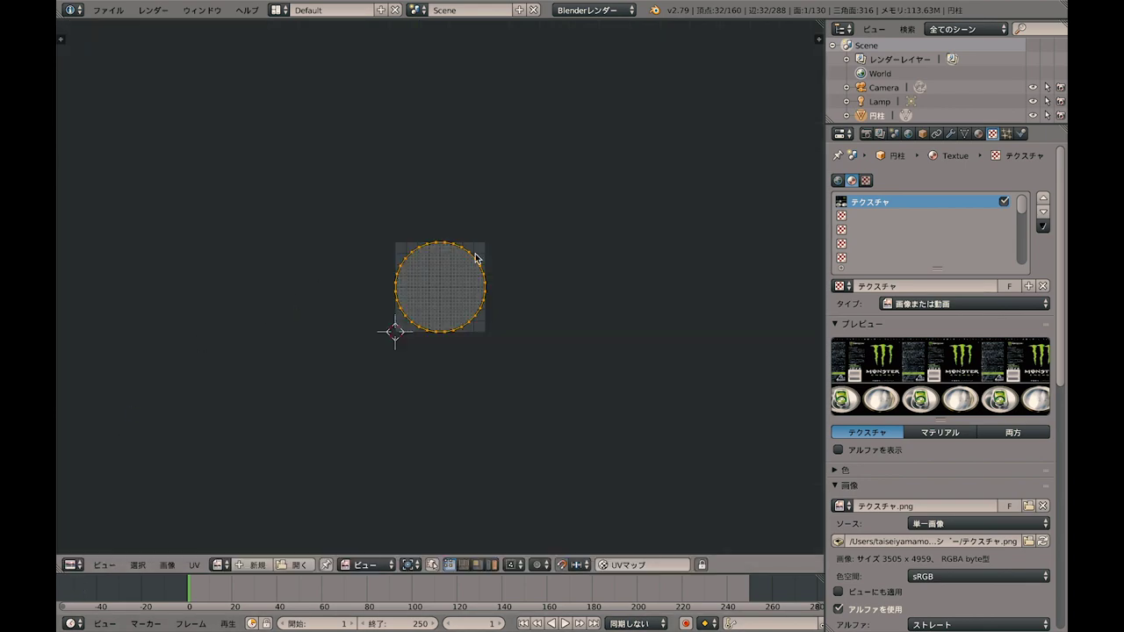
{"action": "scroll", "coordinate": [466, 236], "scroll_direction": "up", "scroll_amount": 2}
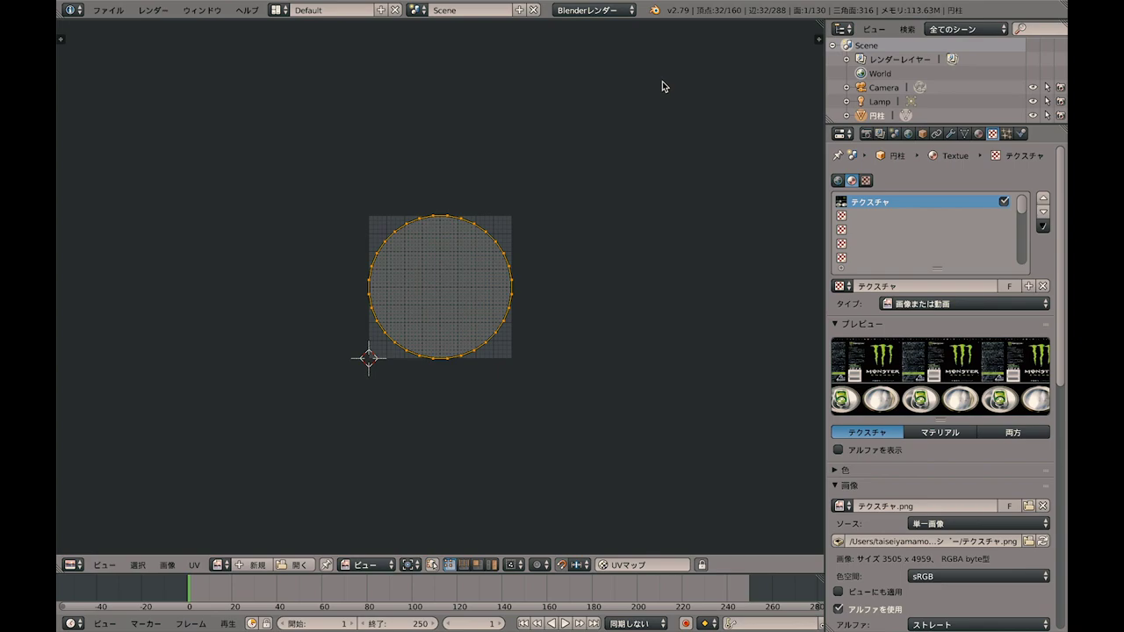
{"action": "left_click", "coordinate": [87, 95]}
{"action": "mouse_move", "coordinate": [67, 5]}
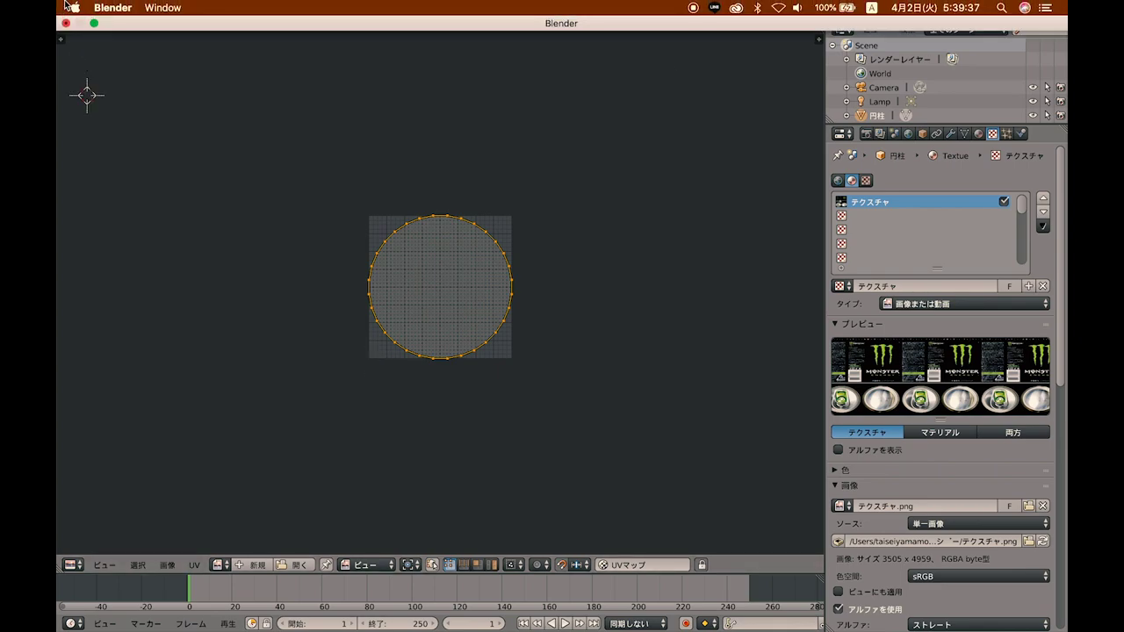
Step: Drag テクスチャ.png from Finder into the UV editor, then return the area to 3D View
{"action": "left_click", "coordinate": [95, 23]}
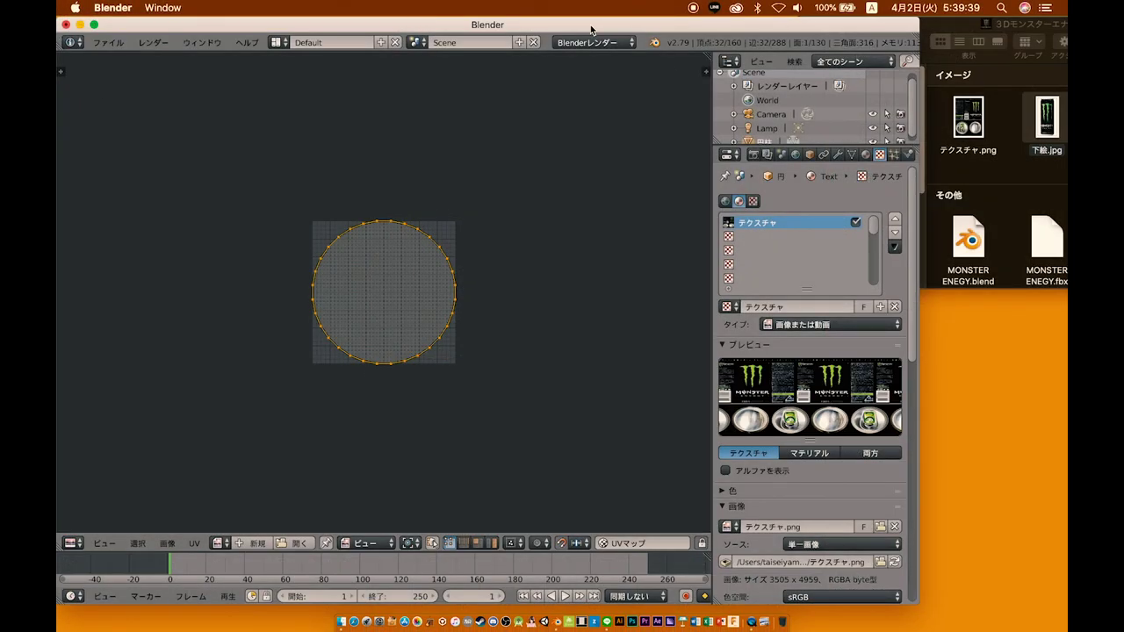
{"action": "left_click_drag", "start_coordinate": [591, 30], "coordinate": [512, 29]}
{"action": "left_click_drag", "start_coordinate": [969, 118], "coordinate": [307, 290]}
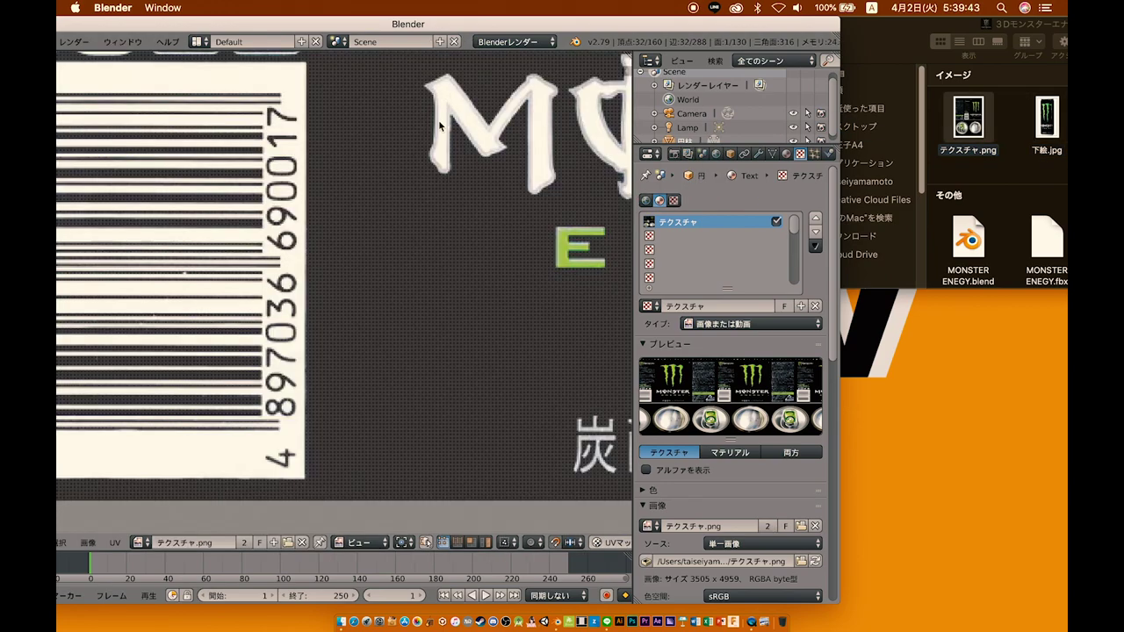
{"action": "scroll", "coordinate": [464, 162], "scroll_direction": "down", "scroll_amount": 6}
{"action": "scroll", "coordinate": [404, 79], "scroll_direction": "down", "scroll_amount": 3}
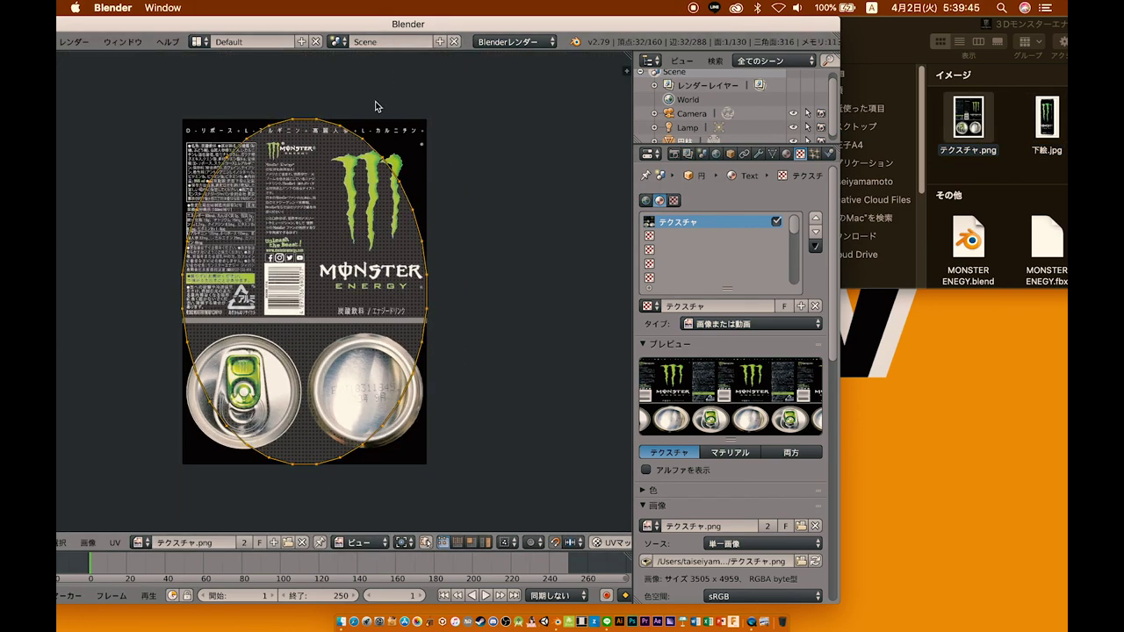
{"action": "left_click_drag", "start_coordinate": [378, 24], "coordinate": [561, 24]}
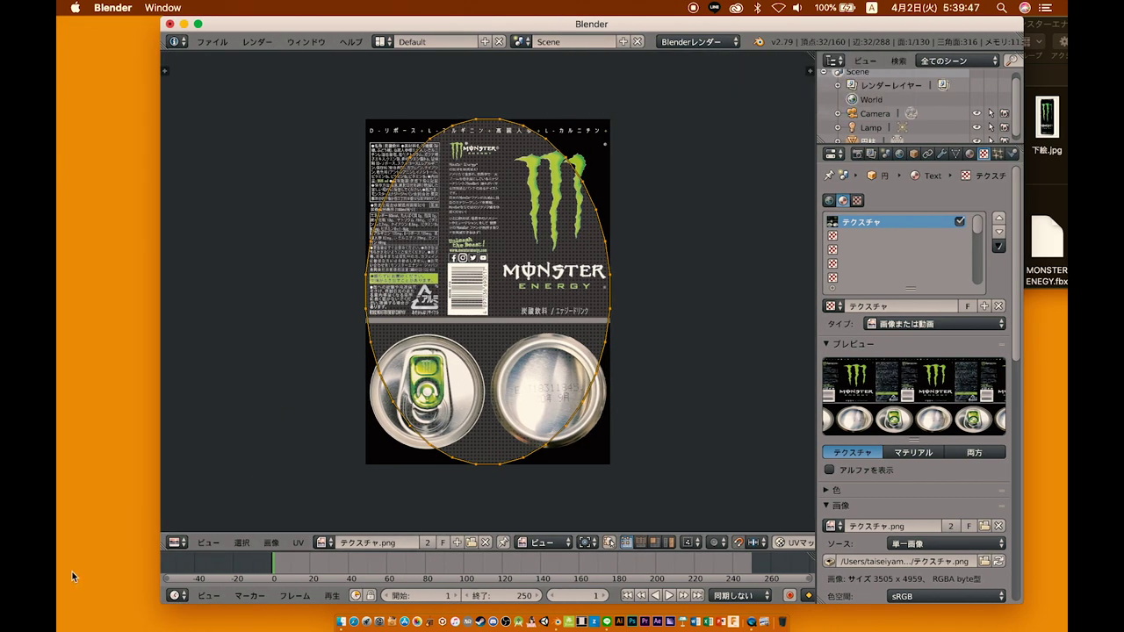
{"action": "left_click", "coordinate": [174, 542]}
{"action": "left_click", "coordinate": [187, 530]}
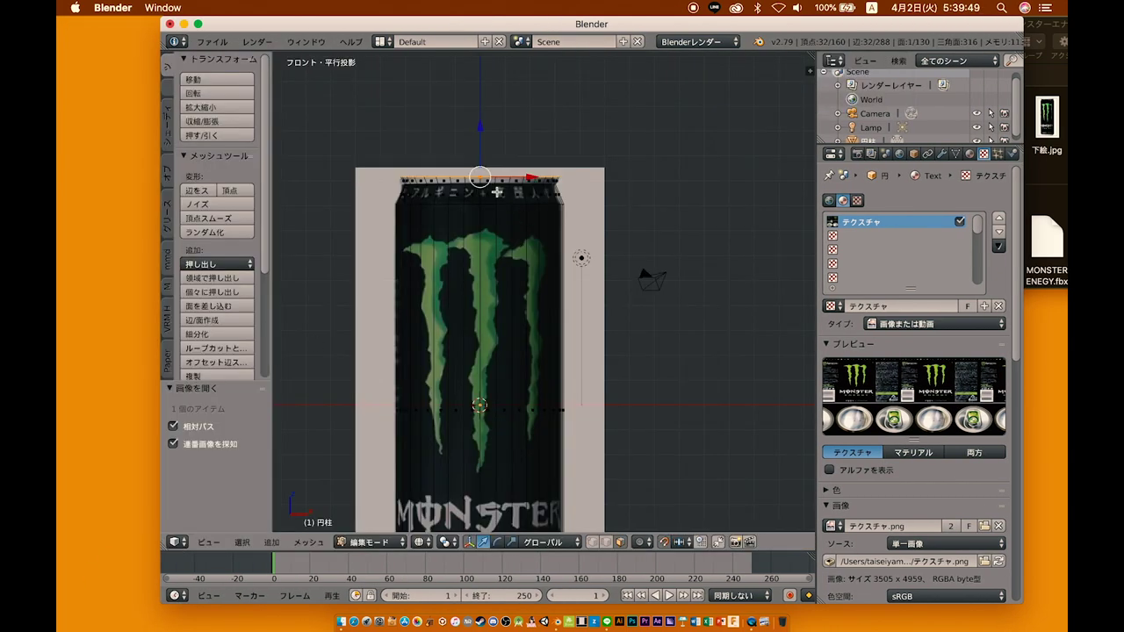
Step: Unwrap the top face and center the UV editor on the can lid photos
{"action": "key", "text": "u"}
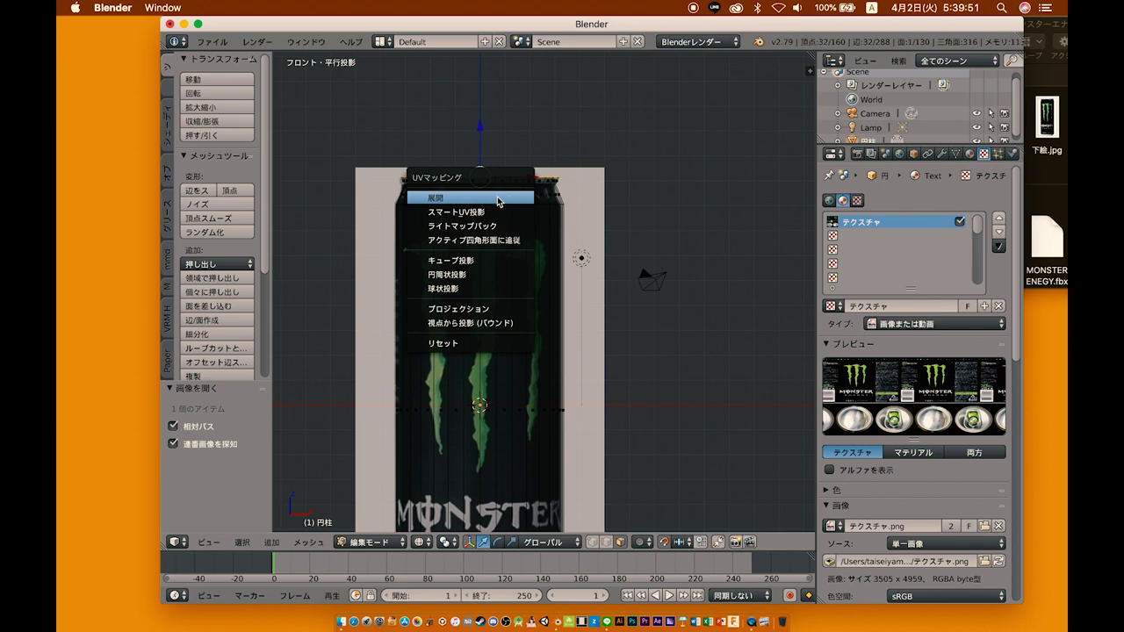
{"action": "left_click", "coordinate": [498, 198]}
{"action": "left_click", "coordinate": [177, 542]}
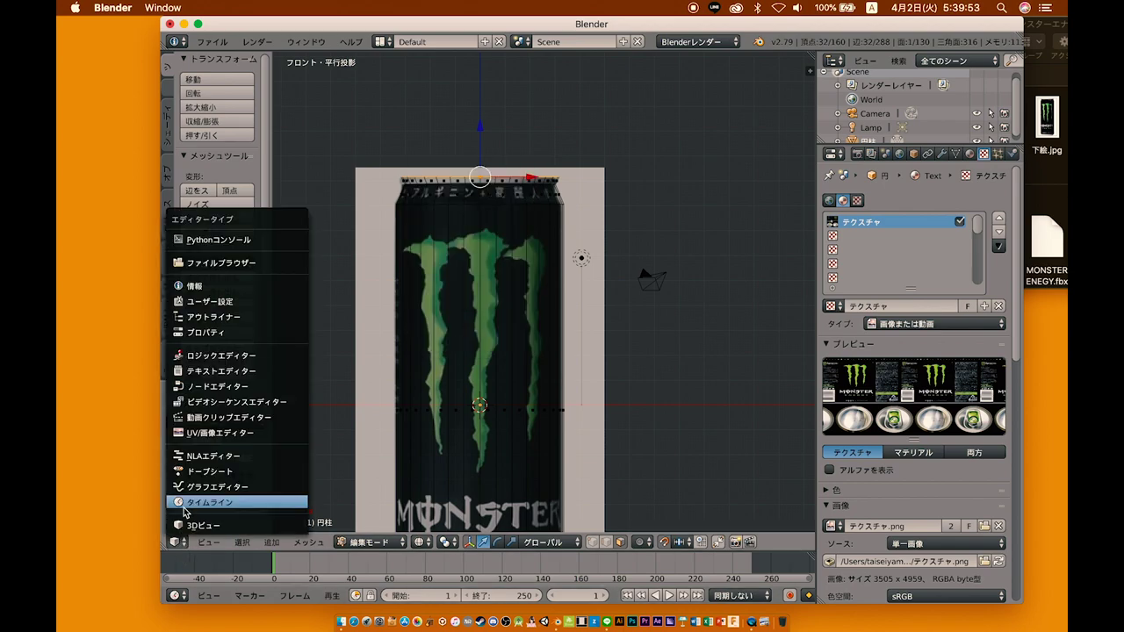
{"action": "left_click", "coordinate": [197, 433]}
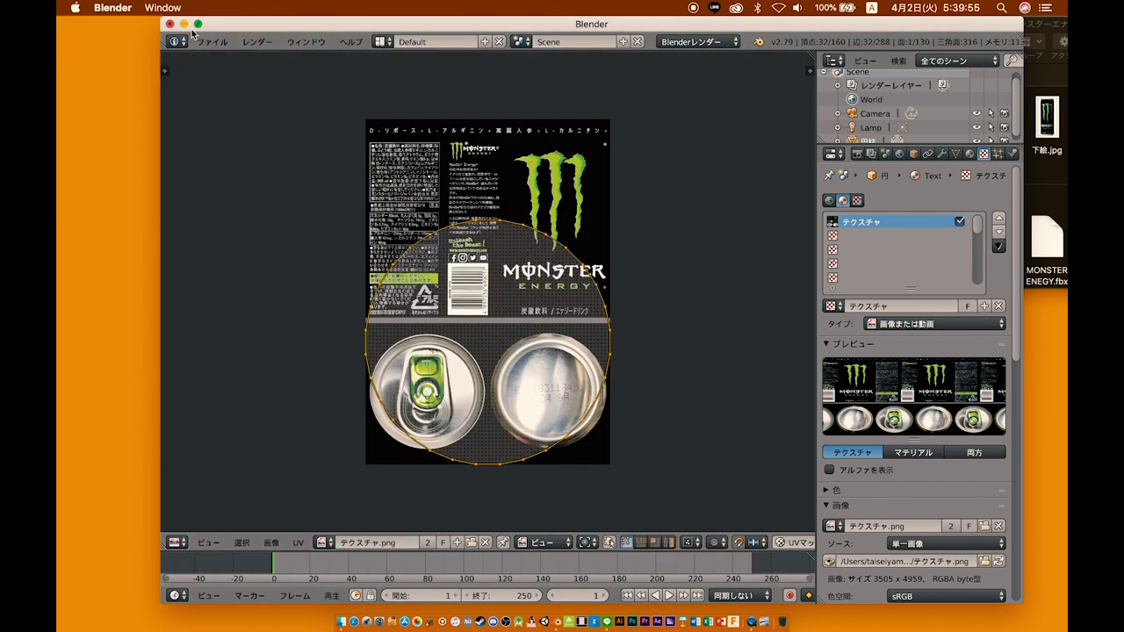
{"action": "left_click", "coordinate": [200, 25]}
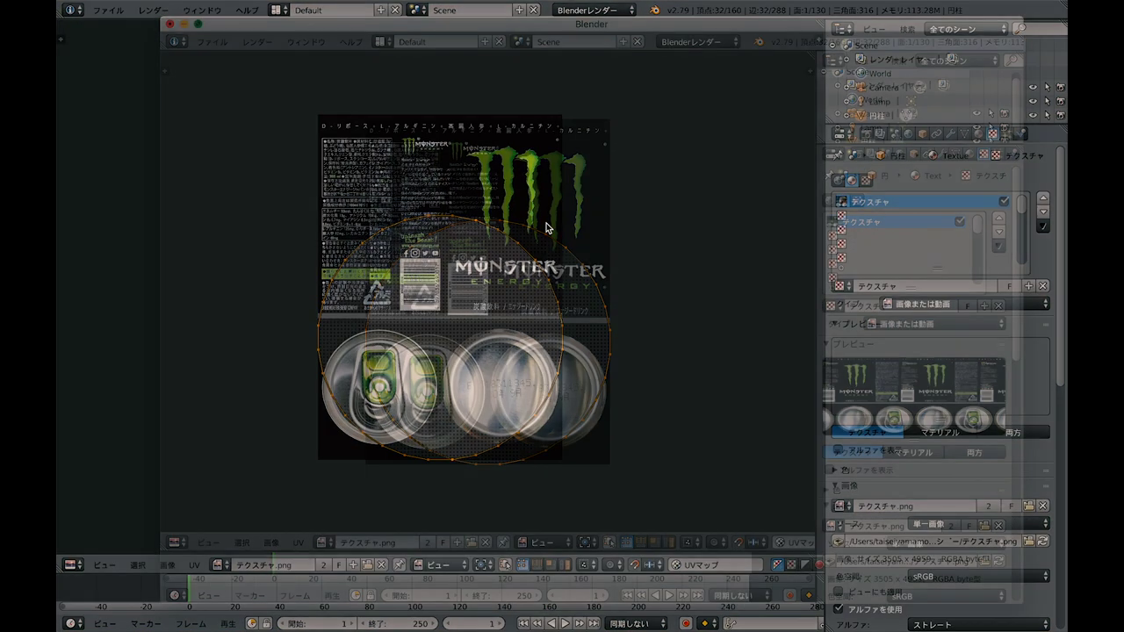
{"action": "scroll", "coordinate": [518, 244], "scroll_direction": "up", "scroll_amount": 2}
{"action": "scroll", "coordinate": [519, 250], "scroll_direction": "down", "scroll_amount": 1}
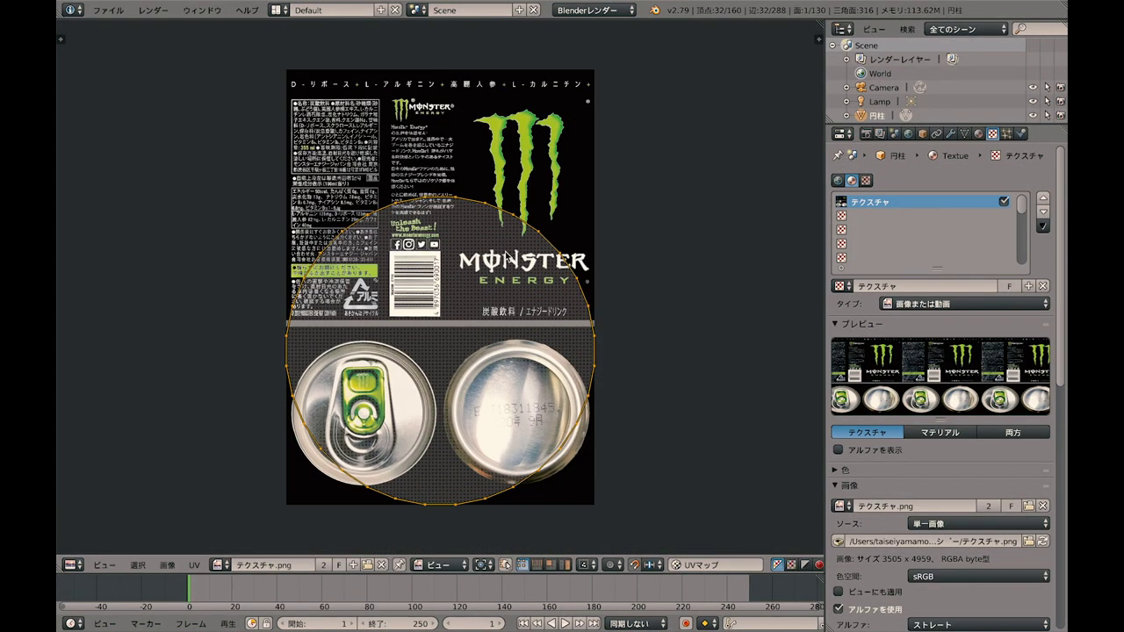
{"action": "middle_click_drag", "start_coordinate": [510, 237], "coordinate": [556, 158]}
{"action": "scroll", "coordinate": [556, 159], "scroll_direction": "up", "scroll_amount": 1}
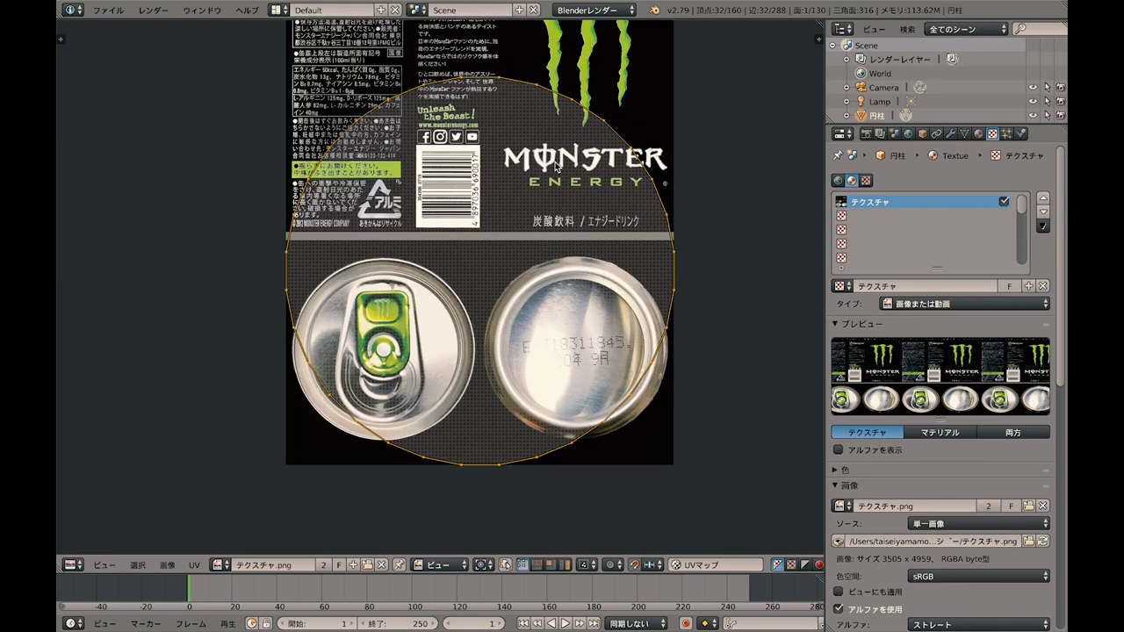
{"action": "middle_click_drag", "start_coordinate": [562, 202], "coordinate": [525, 156]}
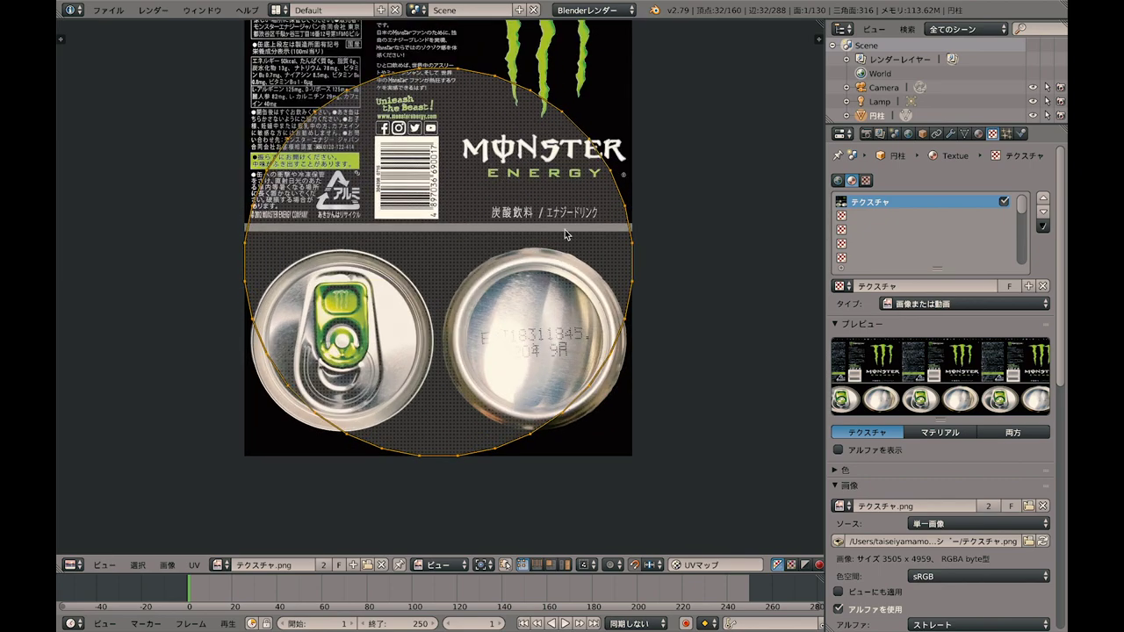
Step: Scale and move the lid UV circle onto the pull-tab lid photo, final scale 0.933
{"action": "key", "text": "s"}
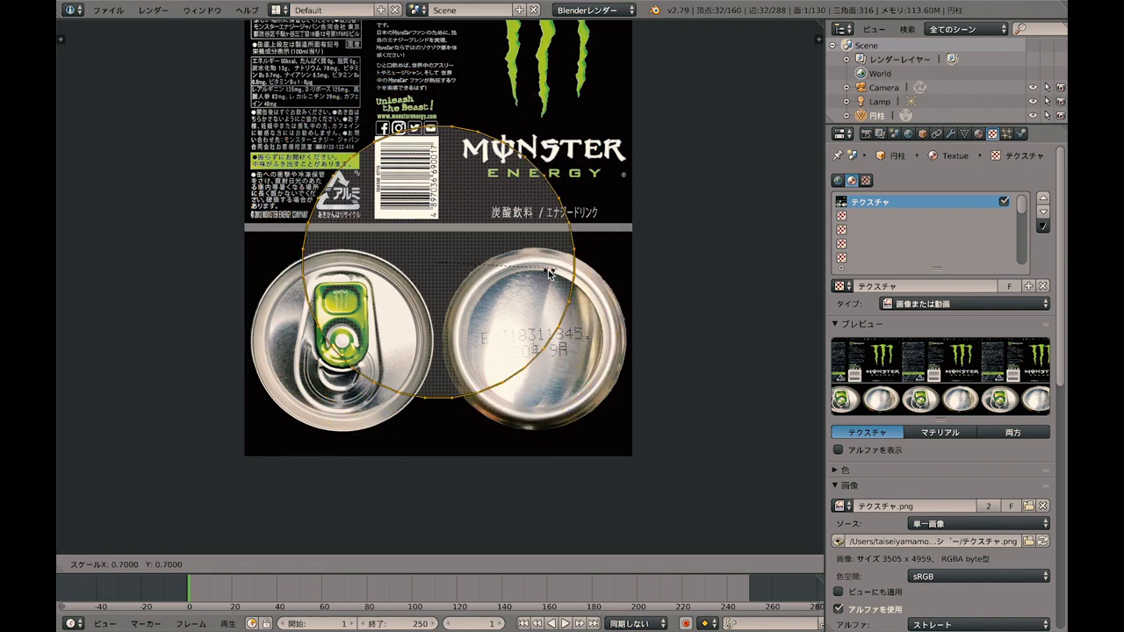
{"action": "left_click", "coordinate": [524, 273]}
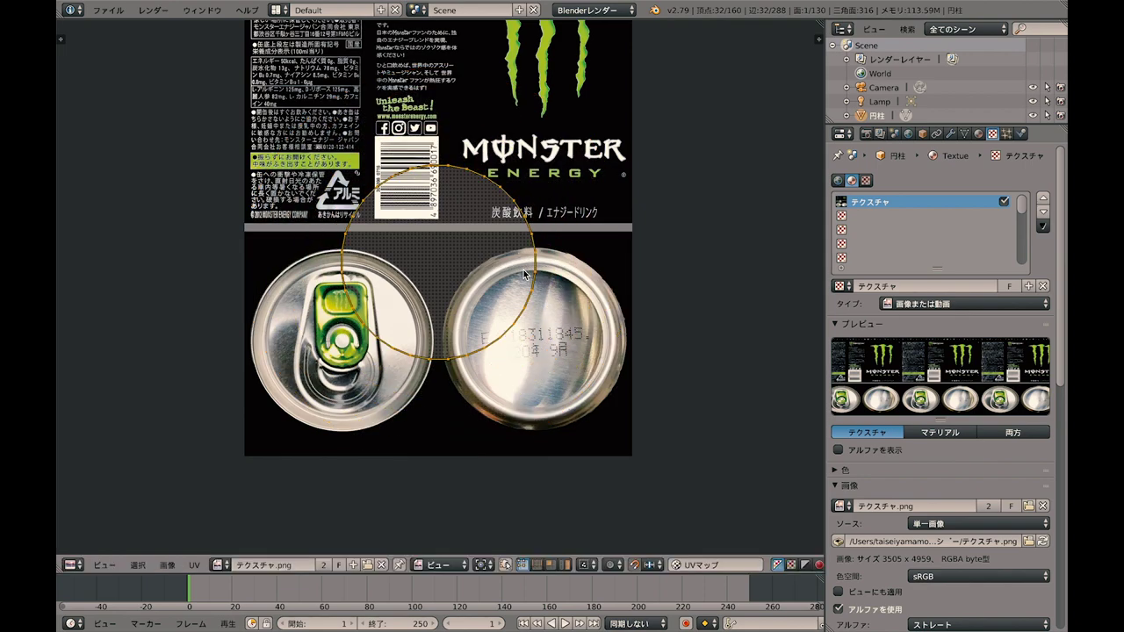
{"action": "key", "text": "g"}
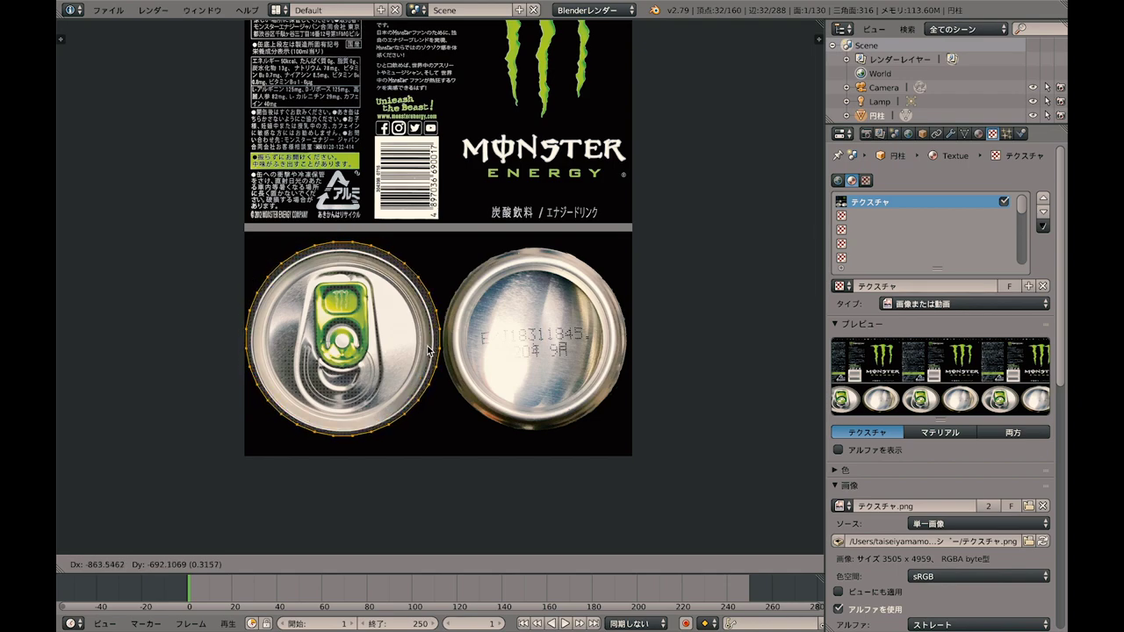
{"action": "left_click", "coordinate": [428, 353]}
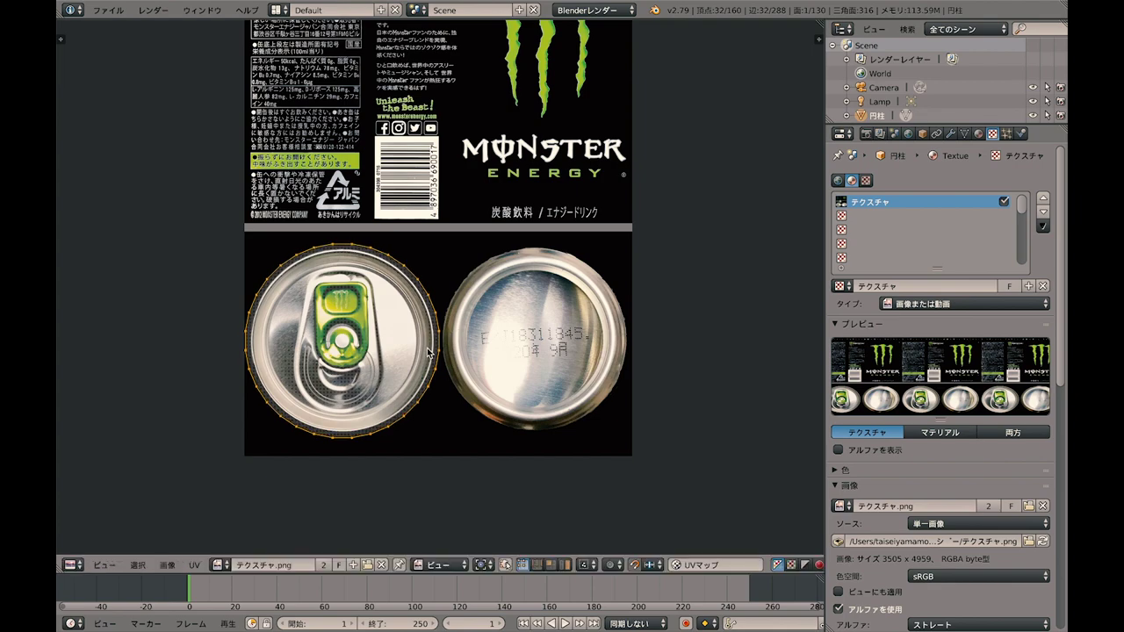
{"action": "scroll", "coordinate": [559, 351], "scroll_direction": "up", "scroll_amount": 1}
{"action": "key", "text": "s"}
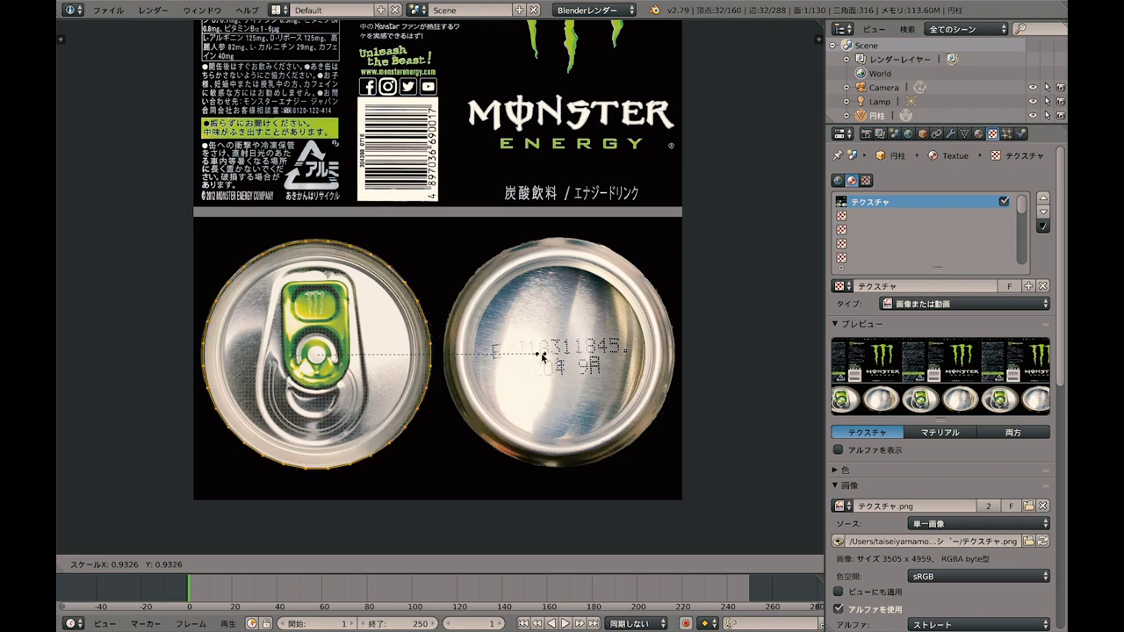
{"action": "left_click", "coordinate": [542, 355]}
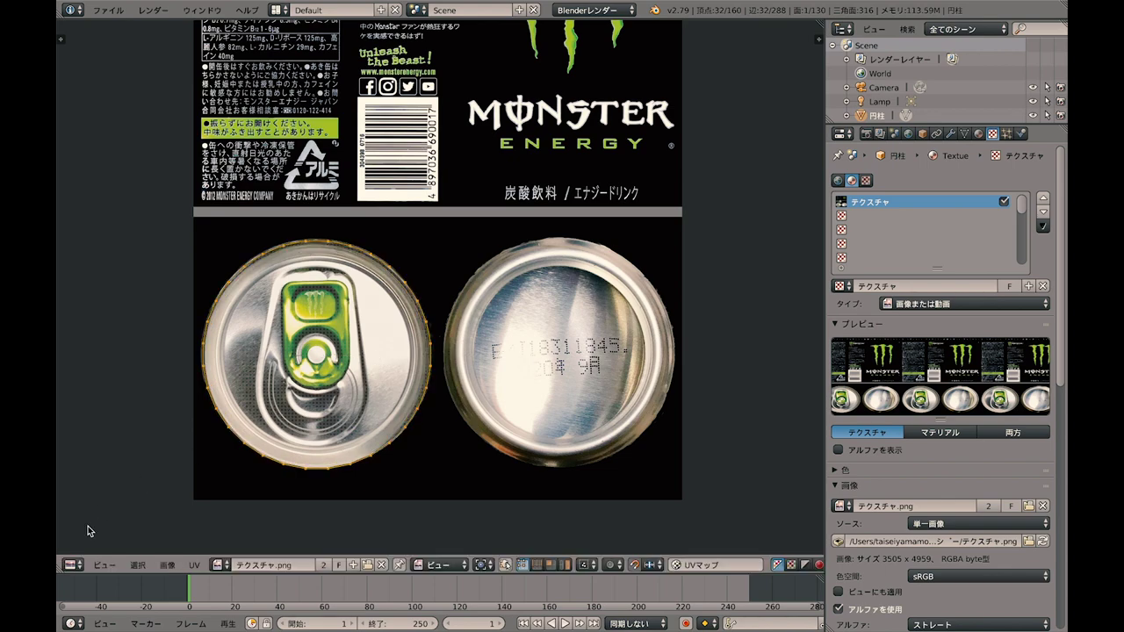
{"action": "left_click", "coordinate": [71, 565]}
Step: Set the viewport shading to Material so the can's lid texture shows
{"action": "left_click", "coordinate": [88, 548]}
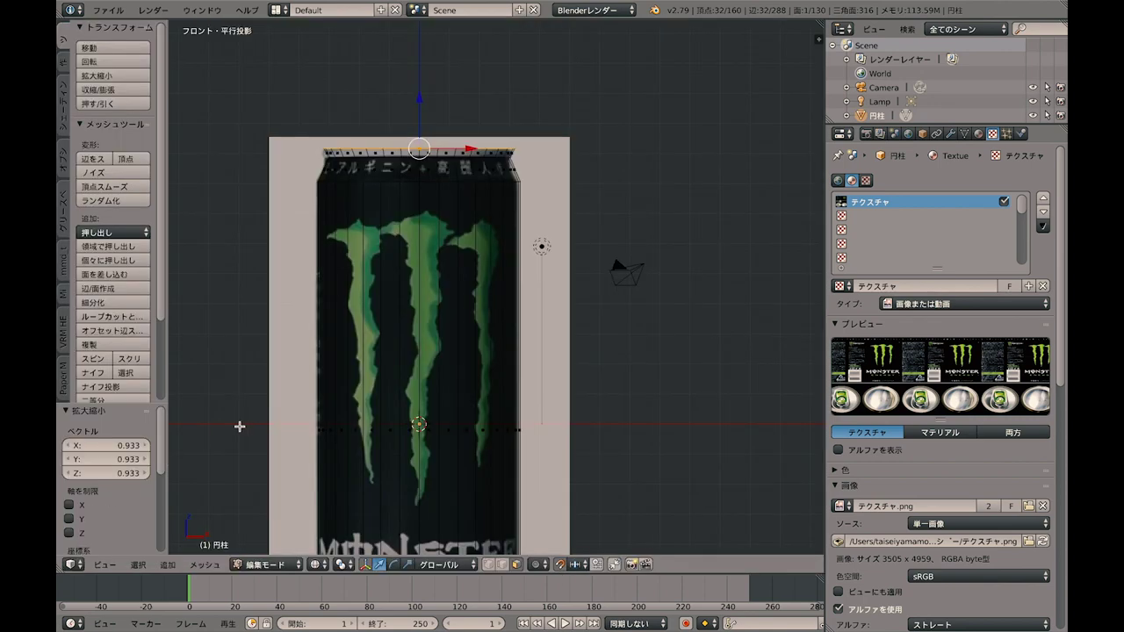
{"action": "scroll", "coordinate": [415, 310], "scroll_direction": "down", "scroll_amount": 1}
{"action": "middle_click_drag", "start_coordinate": [428, 298], "coordinate": [433, 303]}
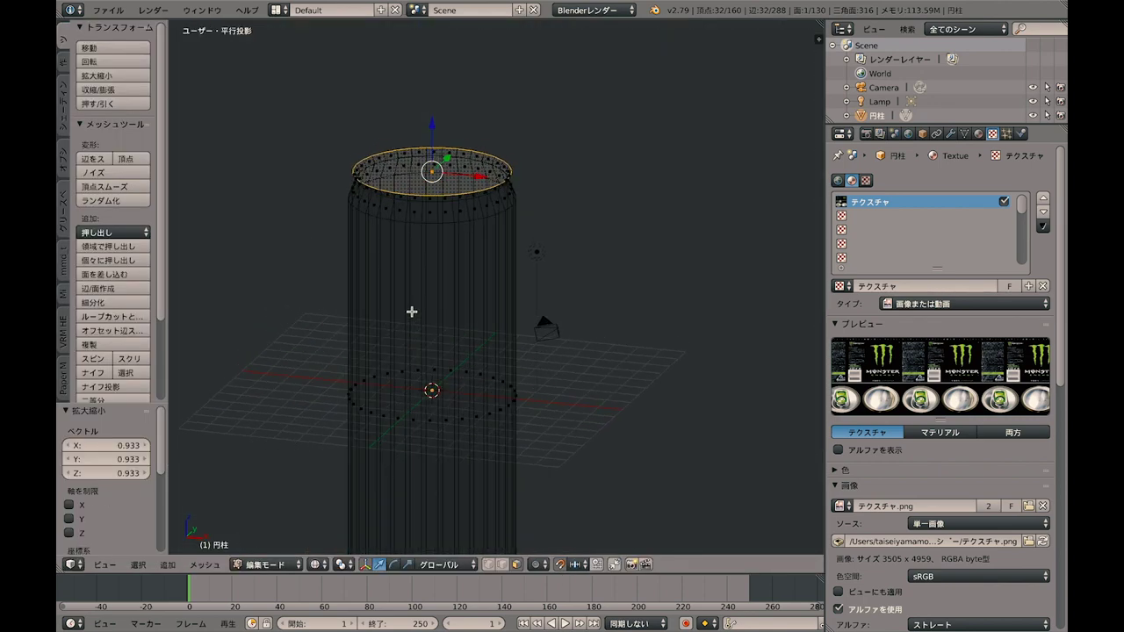
{"action": "left_click", "coordinate": [318, 564]}
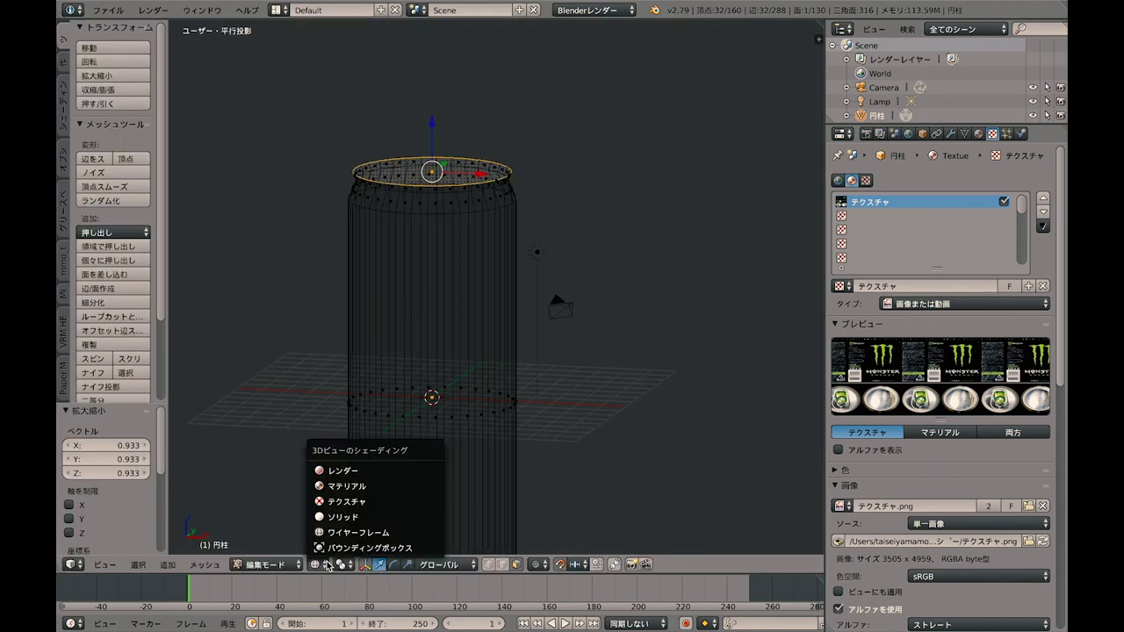
{"action": "key", "text": "Return"}
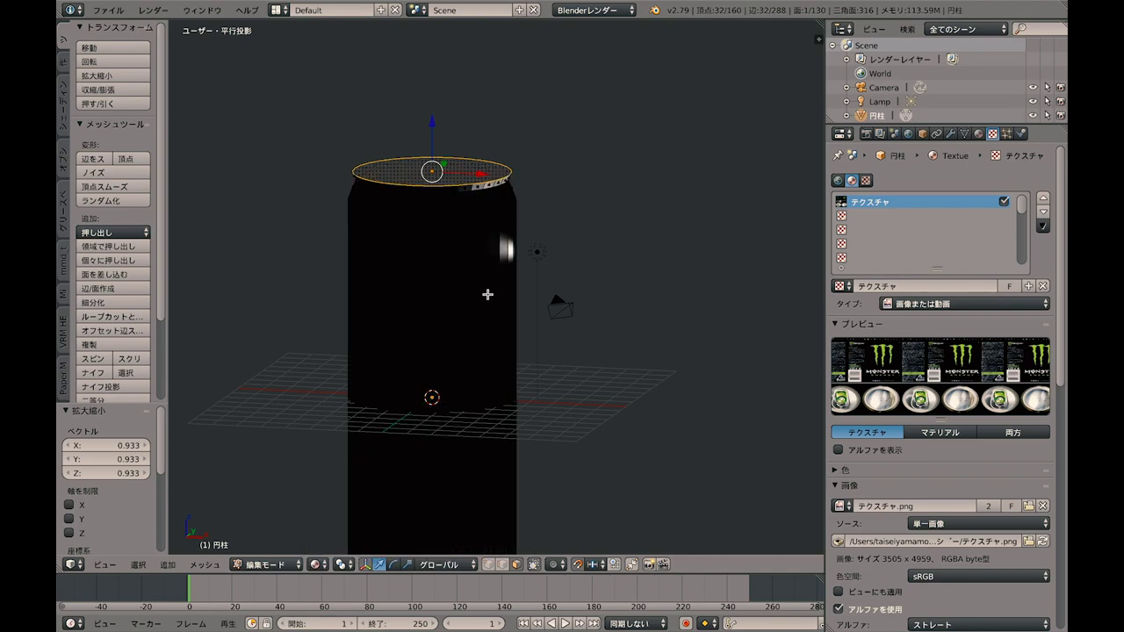
{"action": "mouse_move", "coordinate": [488, 294]}
{"action": "middle_mouse_down"}
{"action": "mouse_move", "coordinate": [451, 326]}
{"action": "mouse_move", "coordinate": [474, 301]}
{"action": "mouse_move", "coordinate": [602, 261]}
{"action": "middle_mouse_up"}
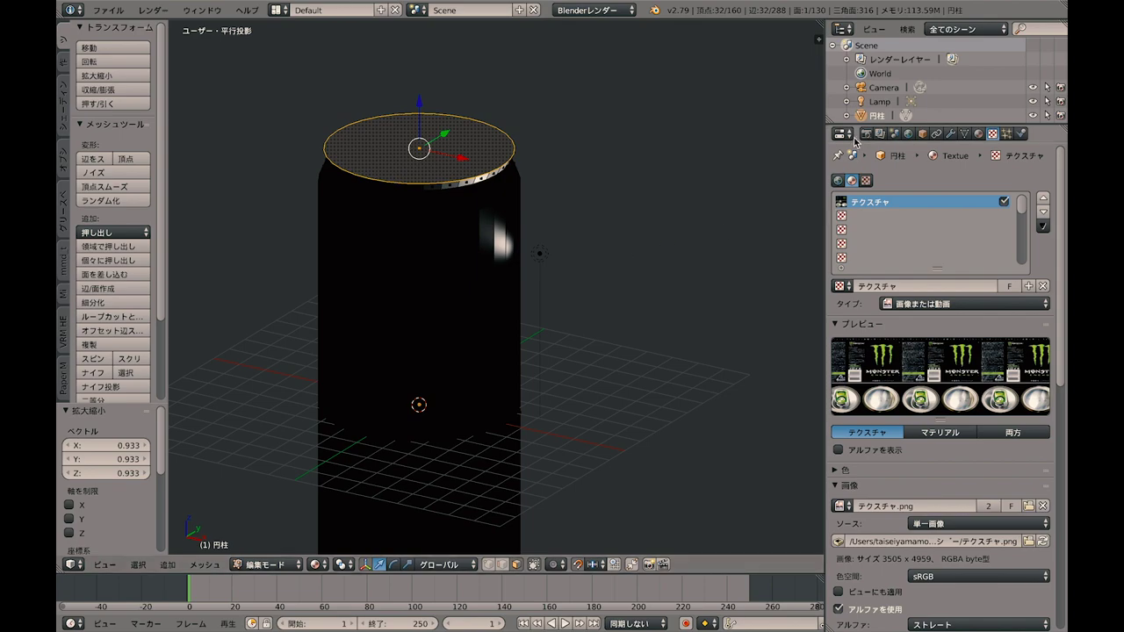
Step: Change the Lamp from a point light to a Hemi light
{"action": "left_click", "coordinate": [892, 104]}
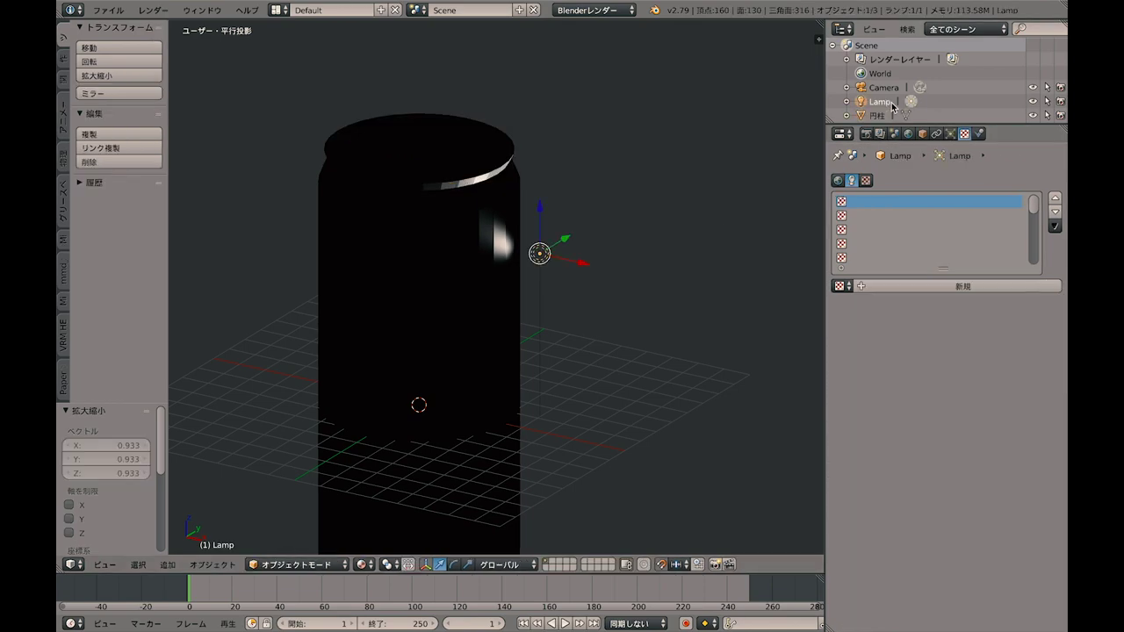
{"action": "left_click", "coordinate": [956, 134]}
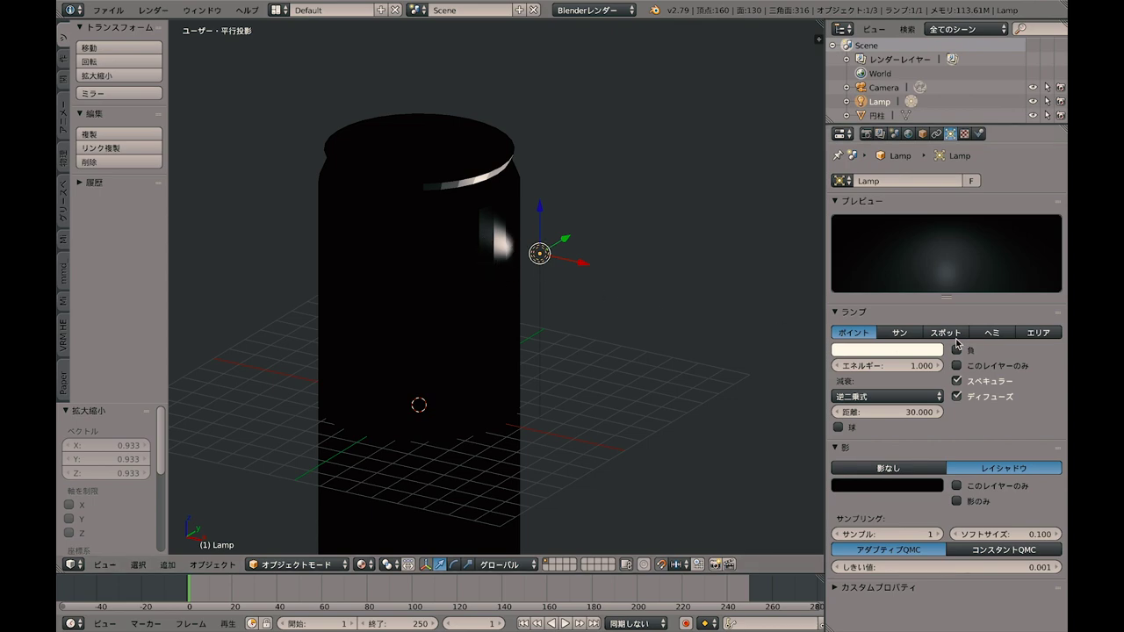
{"action": "left_click", "coordinate": [991, 334]}
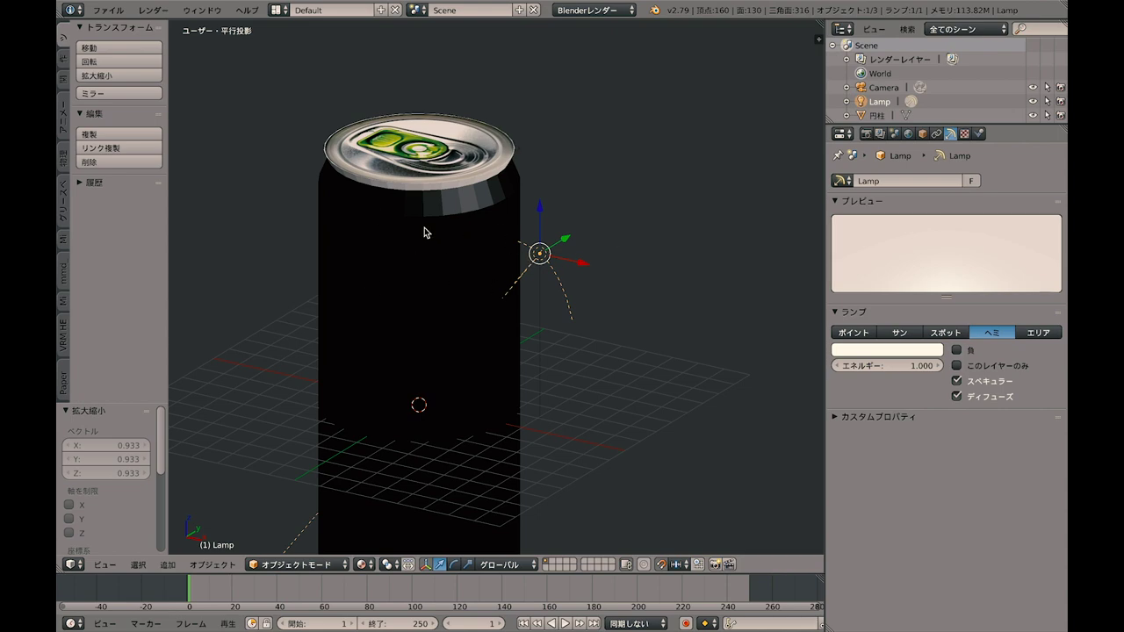
Step: View the can from the front (Numpad 1) in Texture shading
{"action": "scroll", "coordinate": [430, 214], "scroll_direction": "up", "scroll_amount": 1}
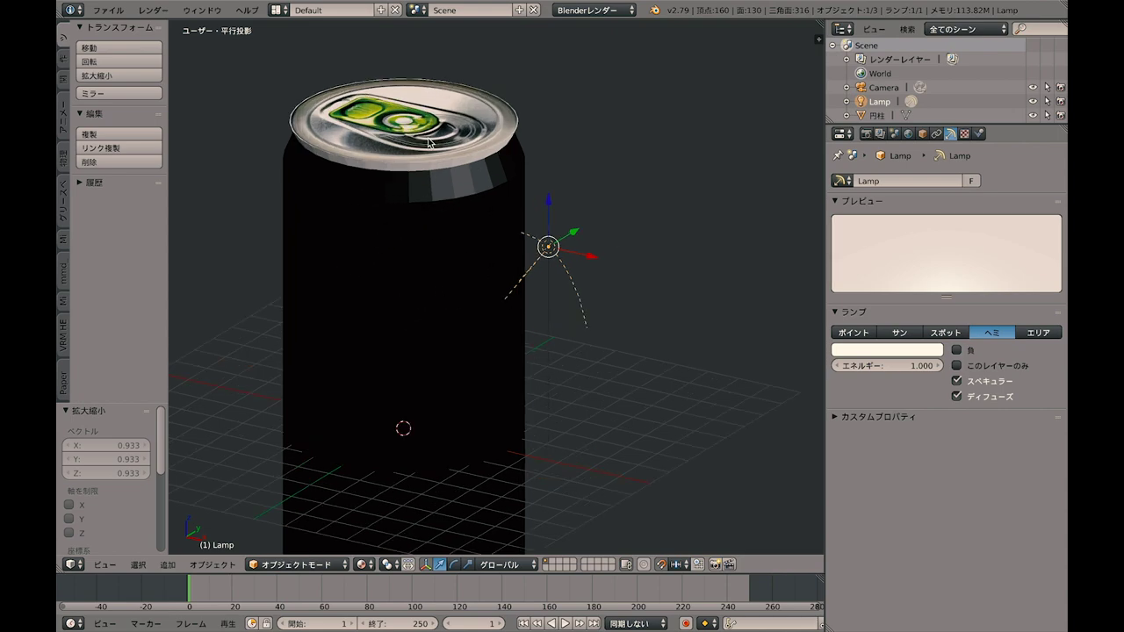
{"action": "middle_click_drag", "start_coordinate": [422, 113], "coordinate": [454, 75]}
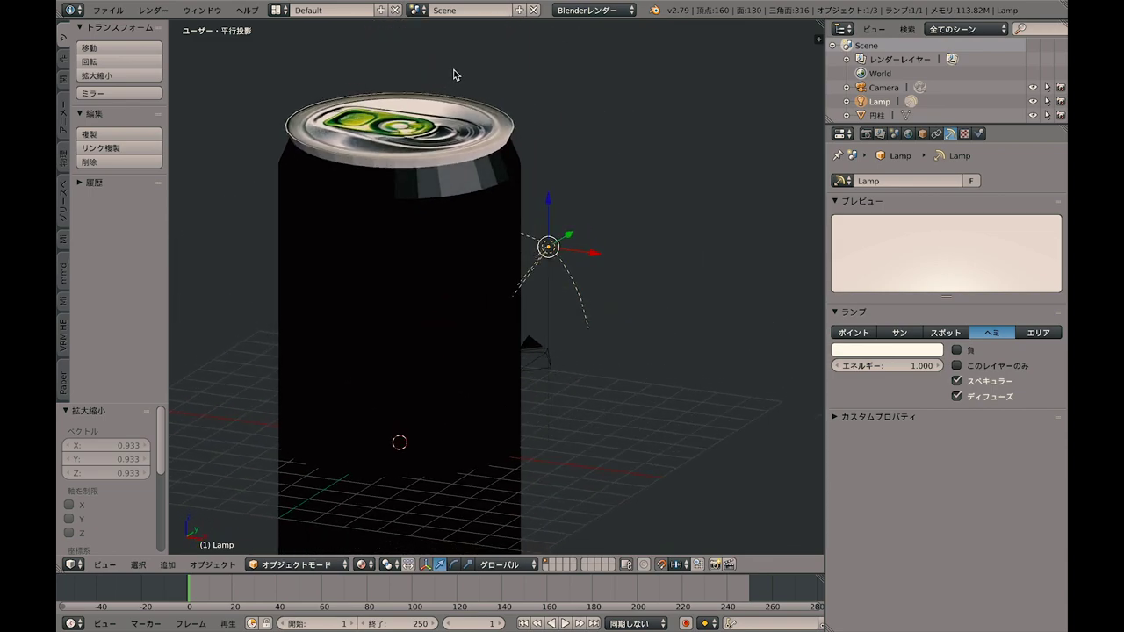
{"action": "key", "text": "KP_1"}
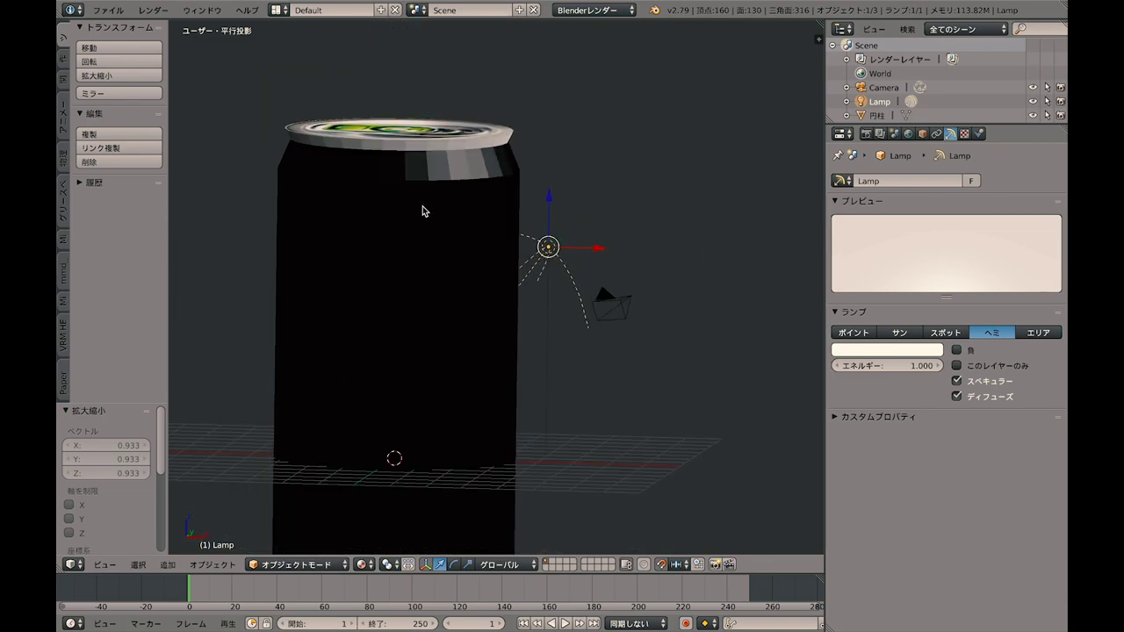
{"action": "key", "text": "alt+z"}
{"action": "scroll", "coordinate": [515, 201], "scroll_direction": "up", "scroll_amount": 1}
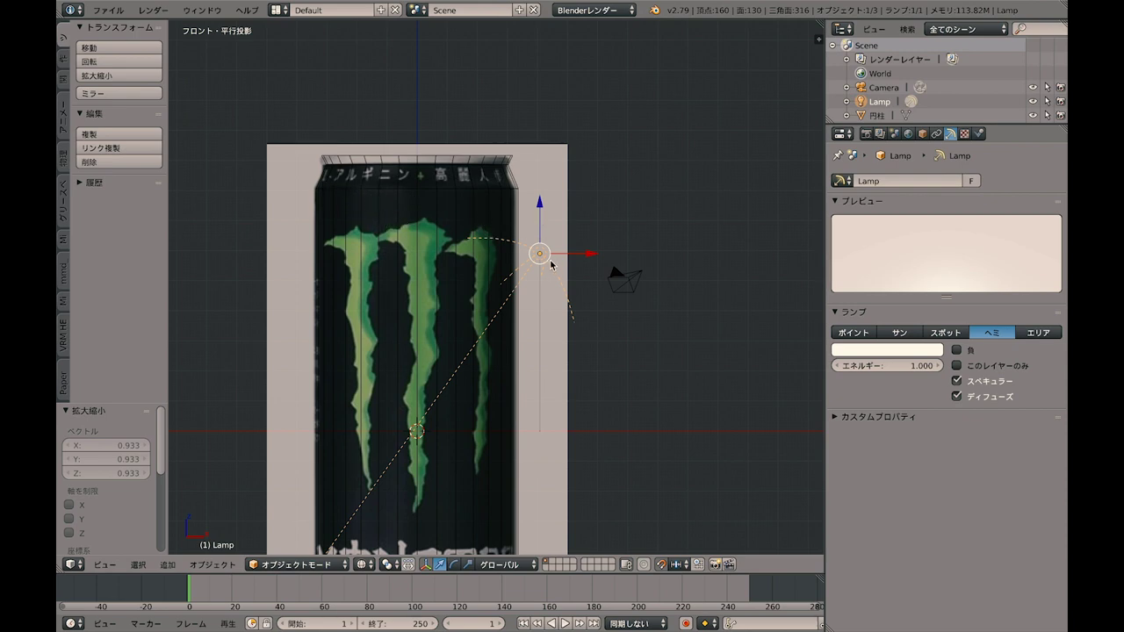
Step: In Edit Mode, circle-select the can's top ring and side faces, leaving the bottom unselected
{"action": "right_click", "coordinate": [478, 188]}
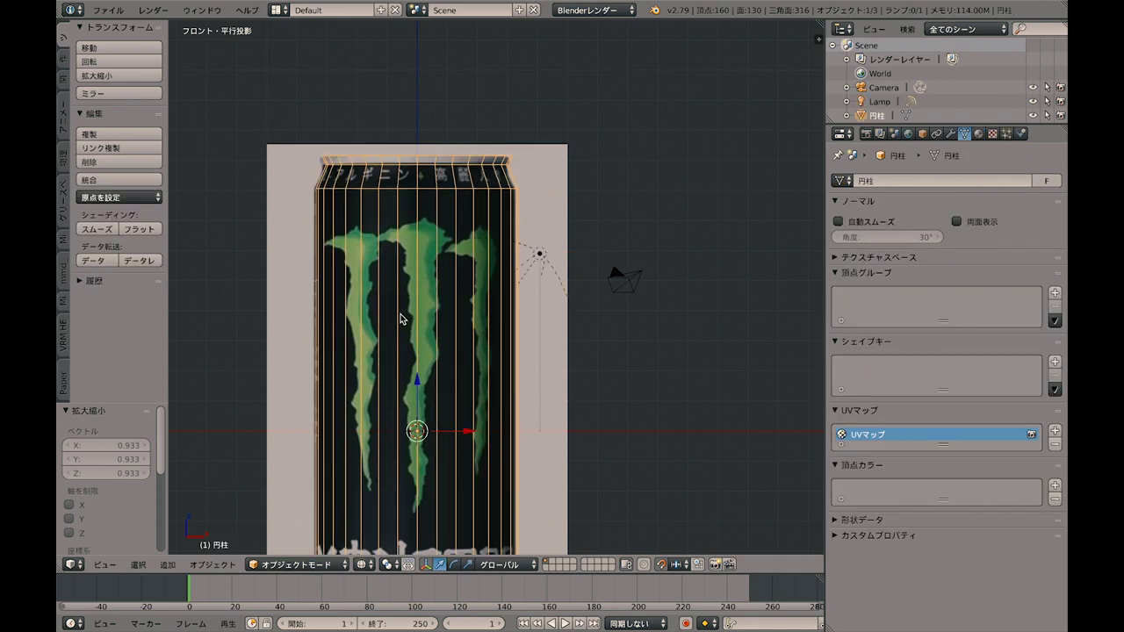
{"action": "key", "text": "Tab"}
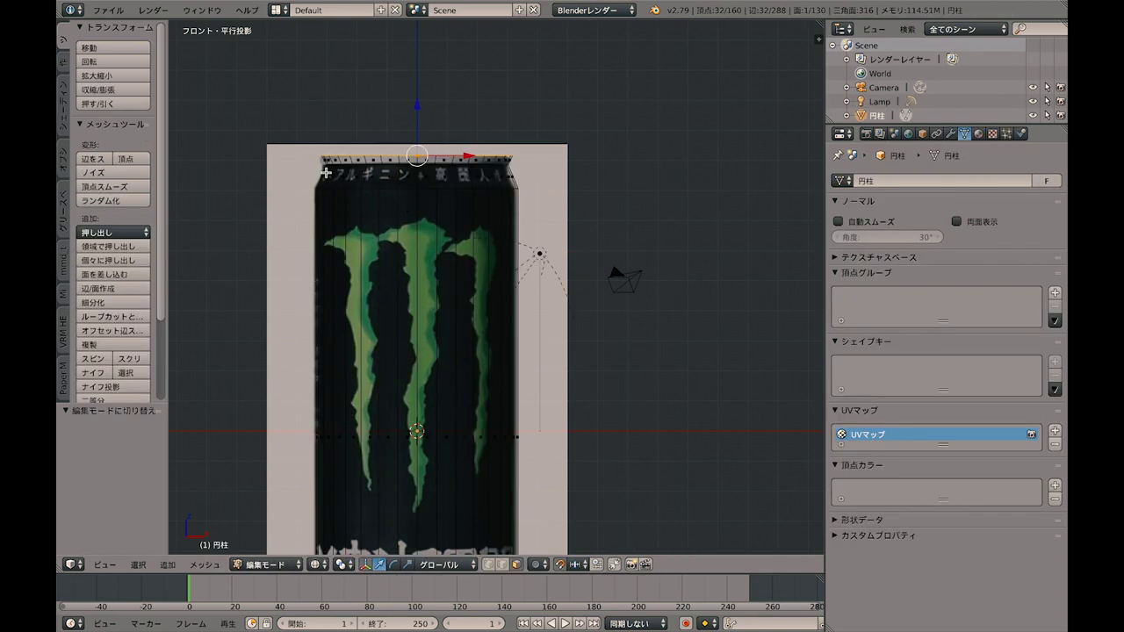
{"action": "right_click", "coordinate": [339, 177]}
{"action": "scroll", "coordinate": [369, 195], "scroll_direction": "down", "scroll_amount": 2}
{"action": "scroll", "coordinate": [463, 265], "scroll_direction": "down", "scroll_amount": 1, "text": "shift"}
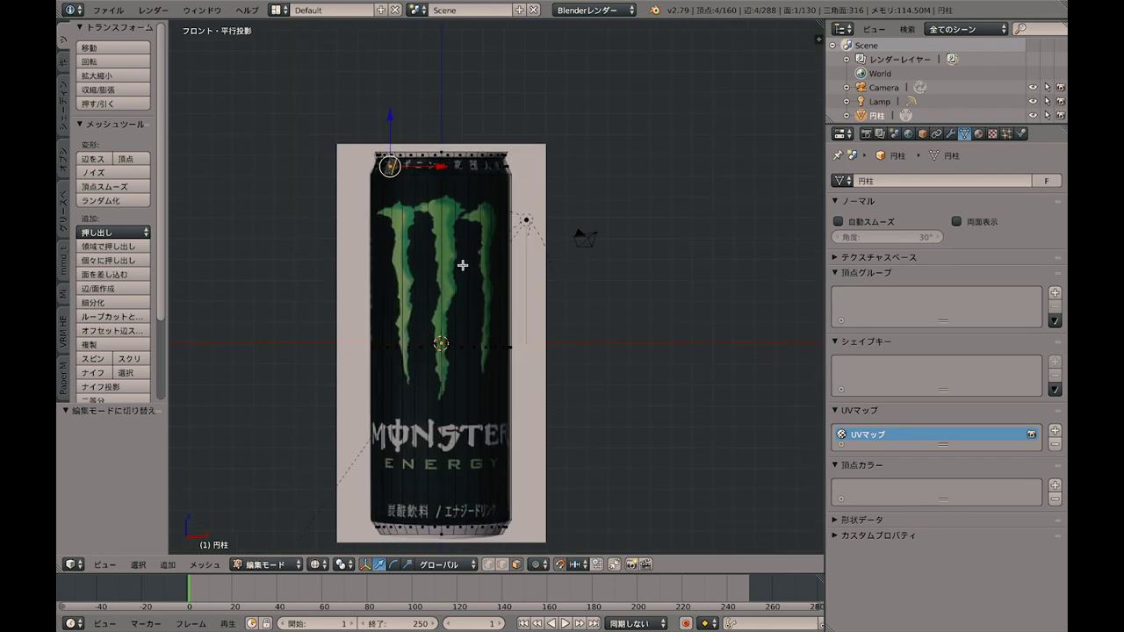
{"action": "scroll", "coordinate": [463, 266], "scroll_direction": "down", "scroll_amount": 1, "text": "shift"}
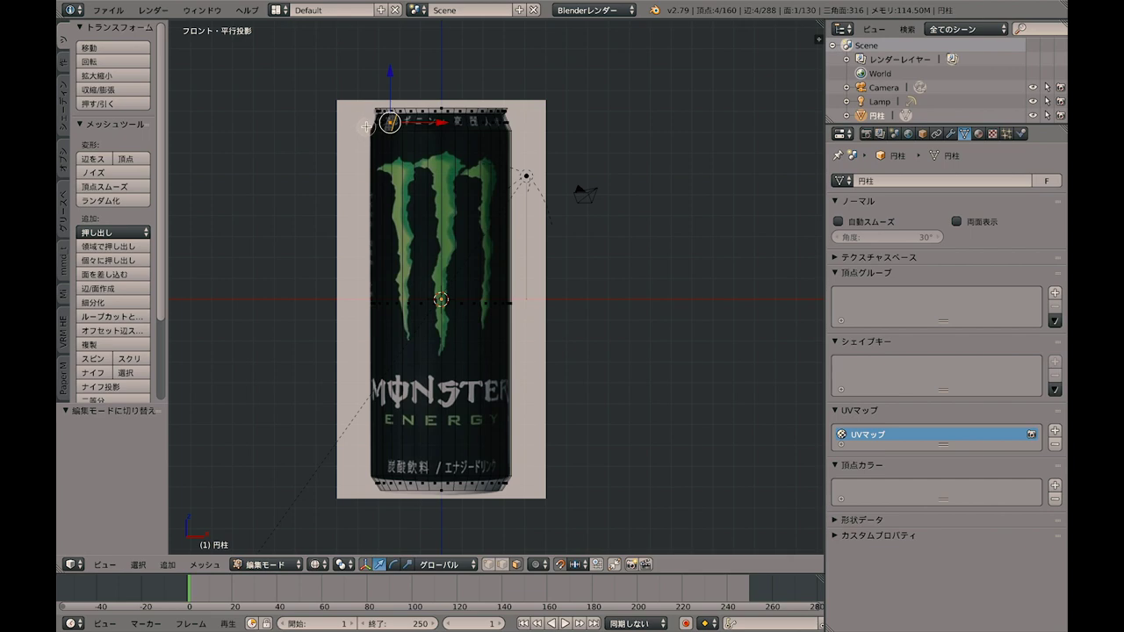
{"action": "left_click_drag", "start_coordinate": [367, 126], "coordinate": [513, 122]}
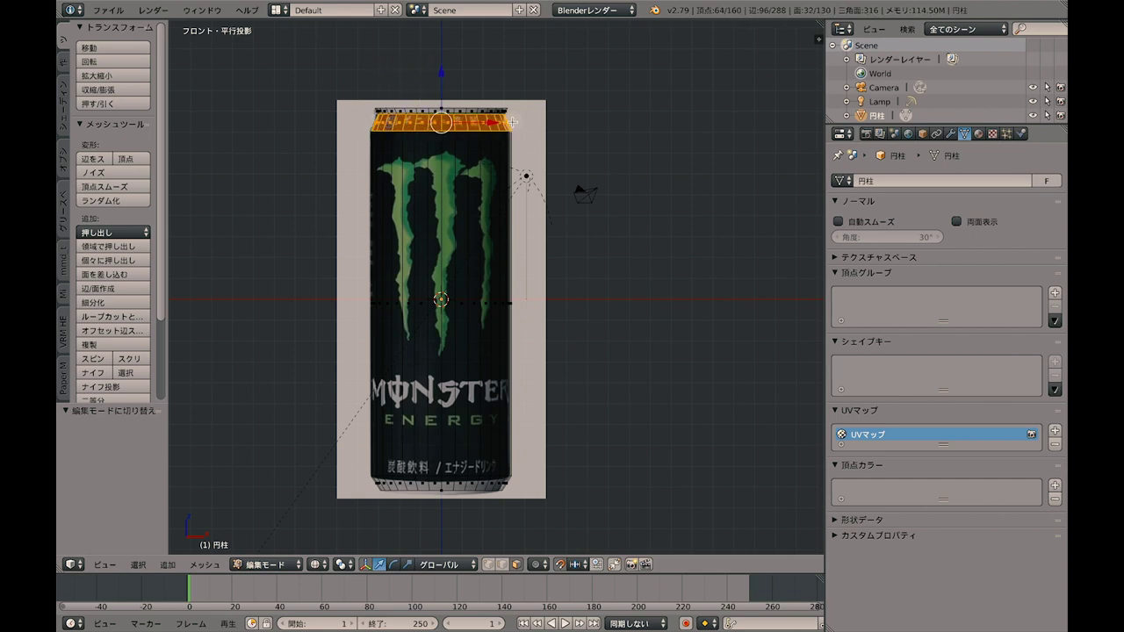
{"action": "left_click_drag", "start_coordinate": [357, 308], "coordinate": [524, 299]}
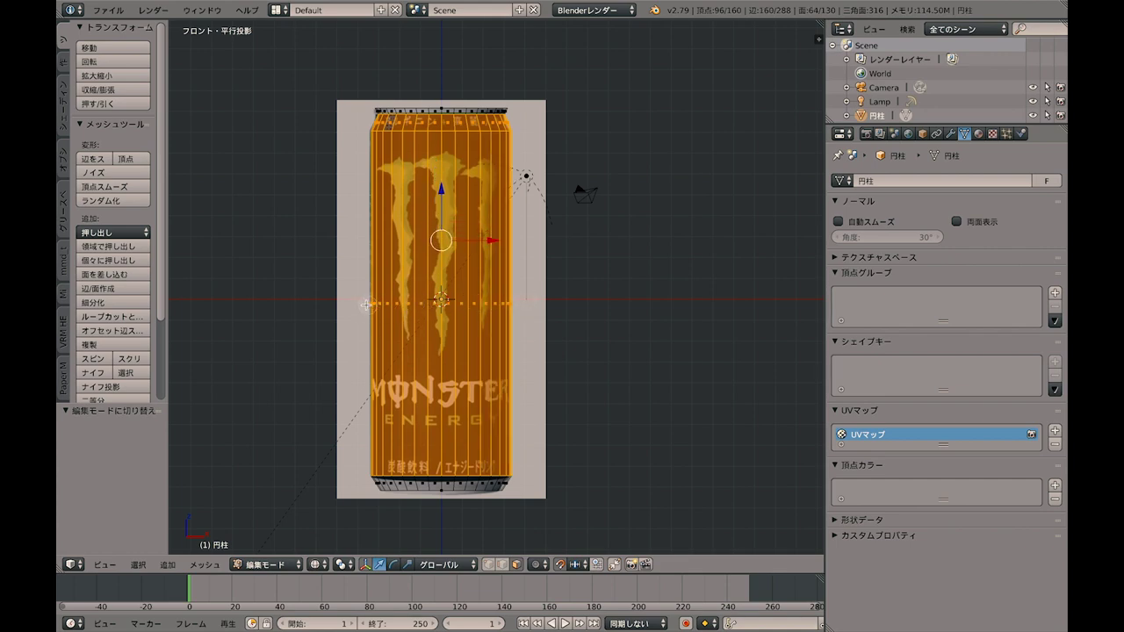
{"action": "right_click", "coordinate": [516, 299]}
{"action": "scroll", "coordinate": [469, 201], "scroll_direction": "up", "scroll_amount": 2}
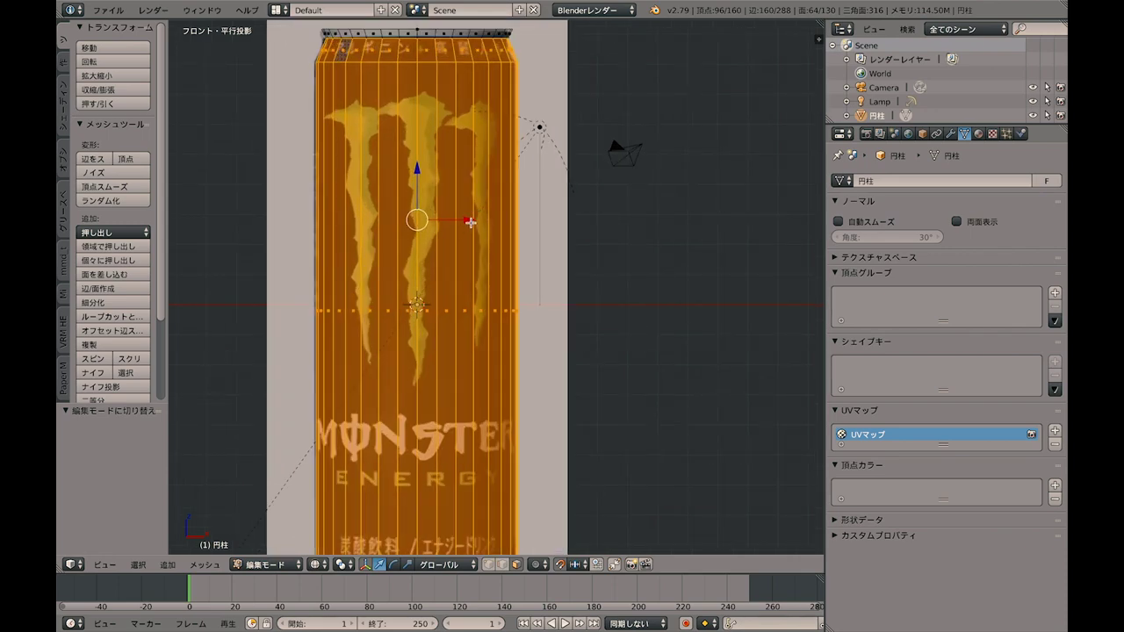
{"action": "scroll", "coordinate": [471, 222], "scroll_direction": "down", "scroll_amount": 1}
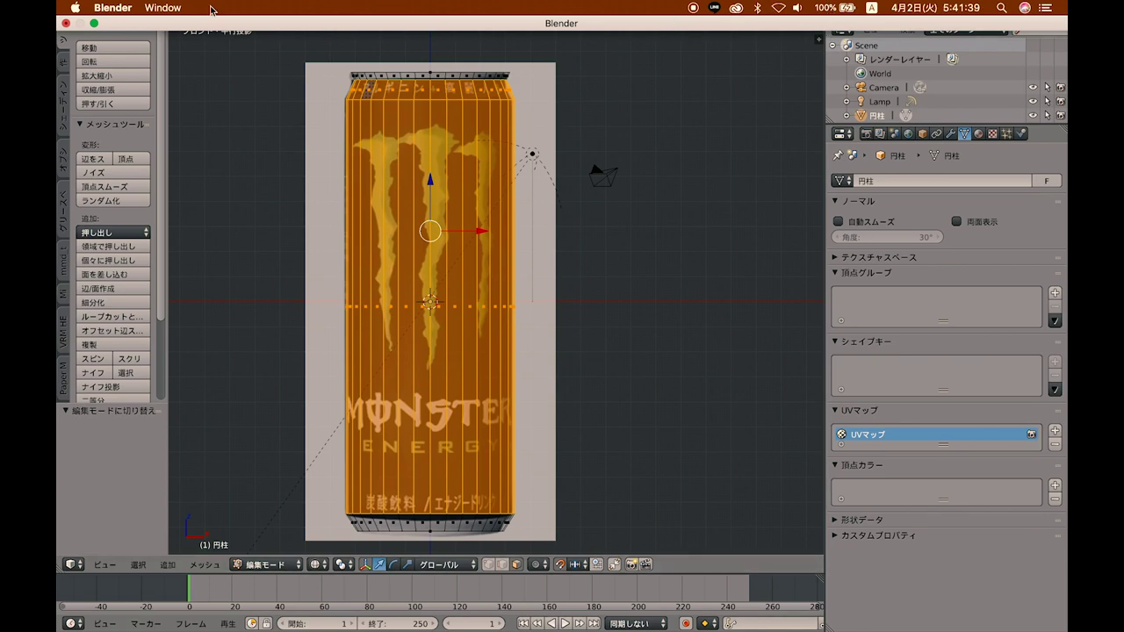
Step: Load テクスチャ.png into the UV/Image Editor, then switch back to the 3D View
{"action": "left_click", "coordinate": [93, 24]}
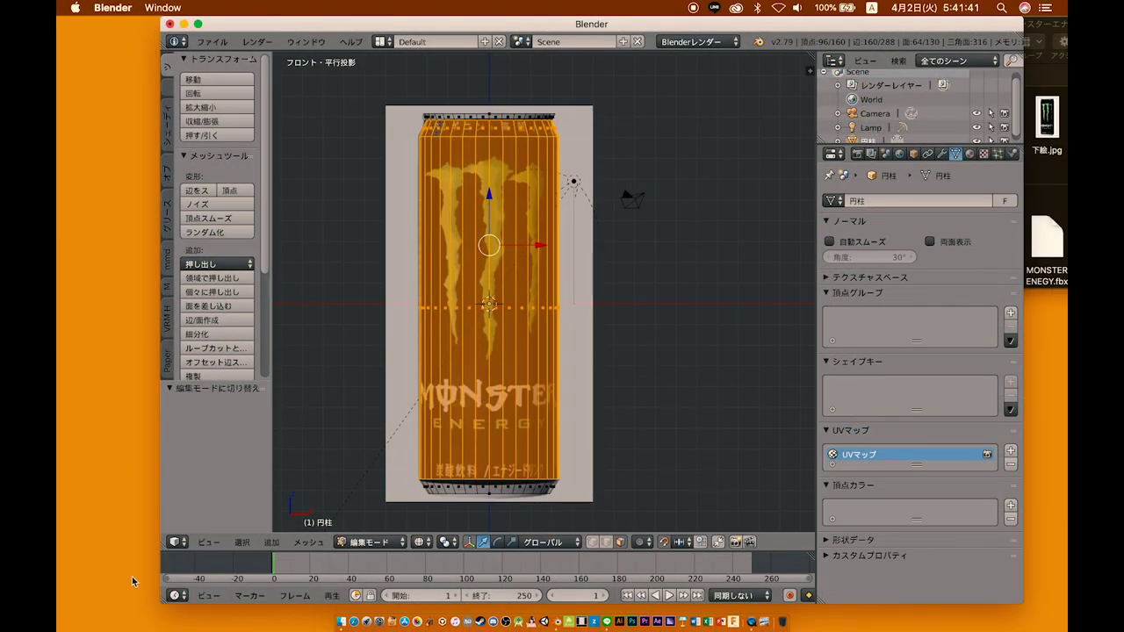
{"action": "left_click", "coordinate": [176, 542]}
{"action": "left_click", "coordinate": [211, 432]}
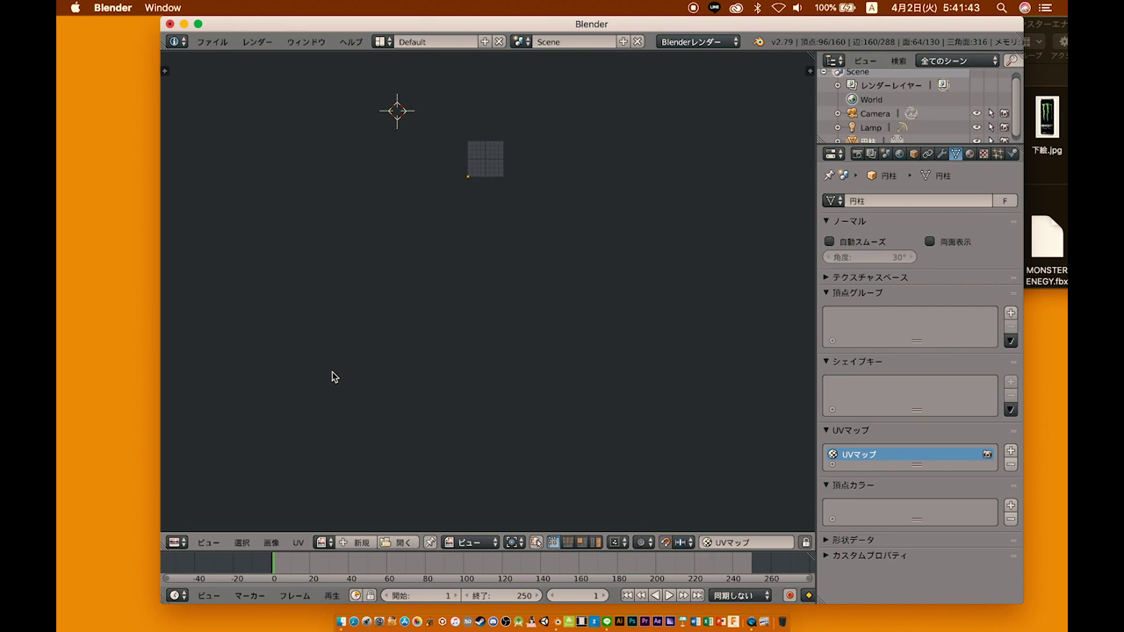
{"action": "left_click_drag", "start_coordinate": [654, 24], "coordinate": [520, 26]}
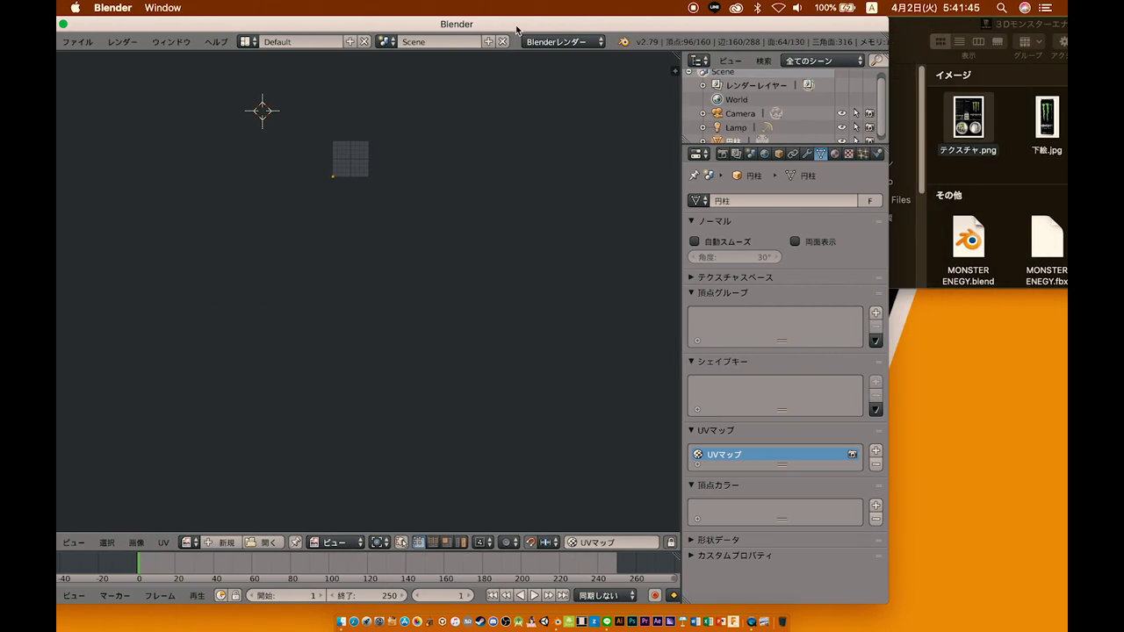
{"action": "left_click_drag", "start_coordinate": [968, 119], "coordinate": [369, 149]}
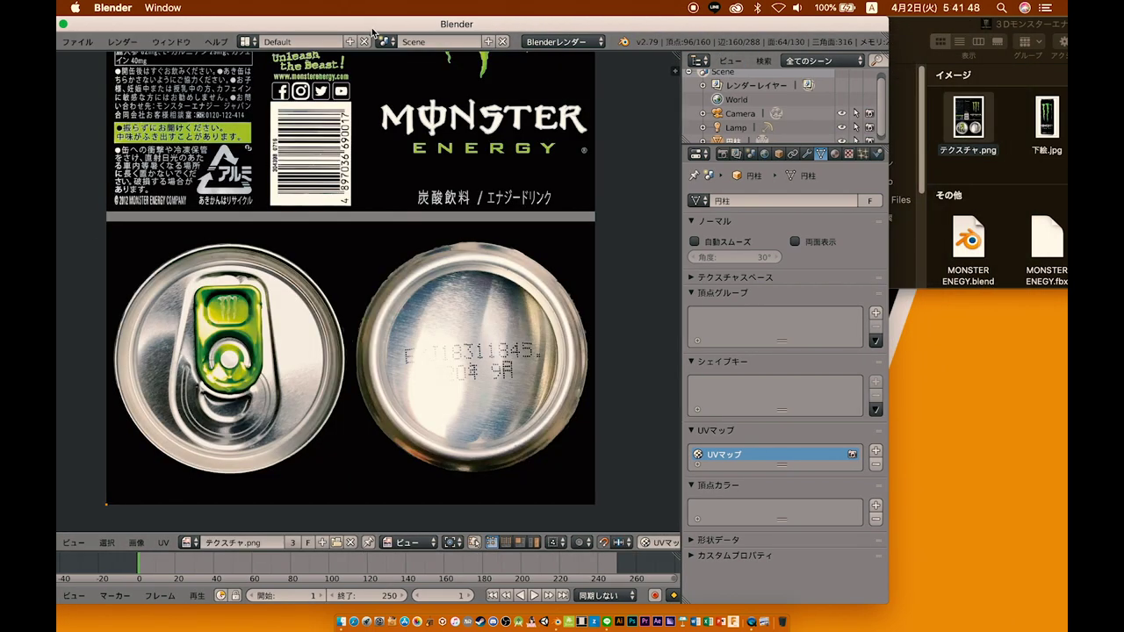
{"action": "left_click_drag", "start_coordinate": [377, 33], "coordinate": [407, 32]}
{"action": "scroll", "coordinate": [410, 181], "scroll_direction": "down", "scroll_amount": 1}
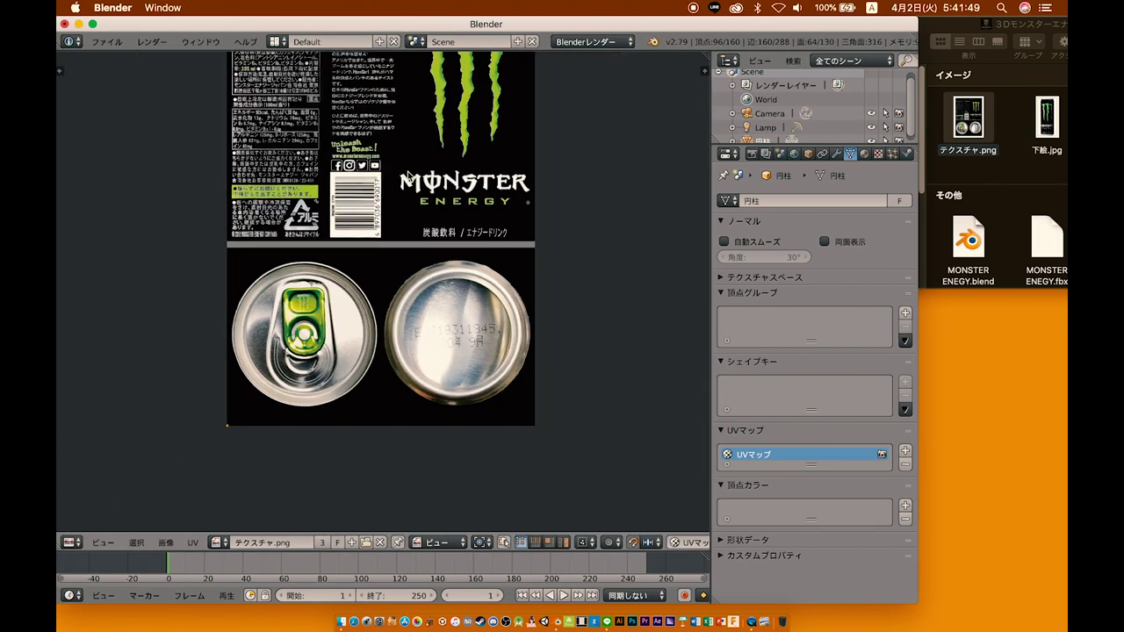
{"action": "scroll", "coordinate": [387, 198], "scroll_direction": "up", "scroll_amount": 1}
{"action": "left_click", "coordinate": [71, 542]}
{"action": "left_click", "coordinate": [96, 503]}
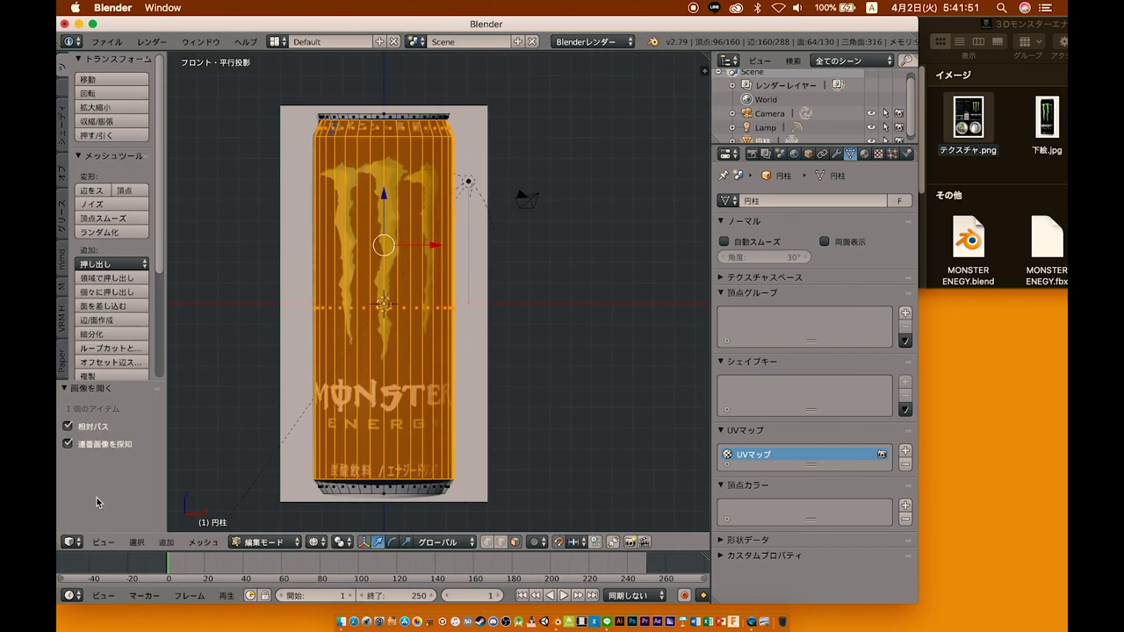
Step: Apply Cylinder Projection to the selected faces and view the resulting UV strip in the UV editor
{"action": "key", "text": "u"}
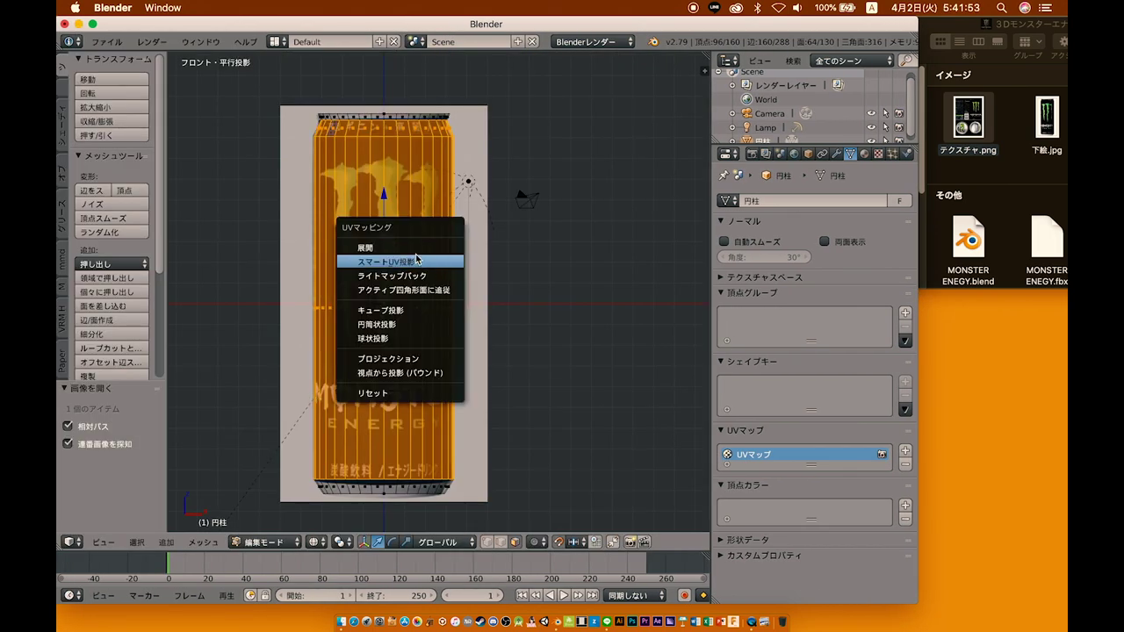
{"action": "left_click", "coordinate": [374, 325]}
{"action": "left_click", "coordinate": [70, 542]}
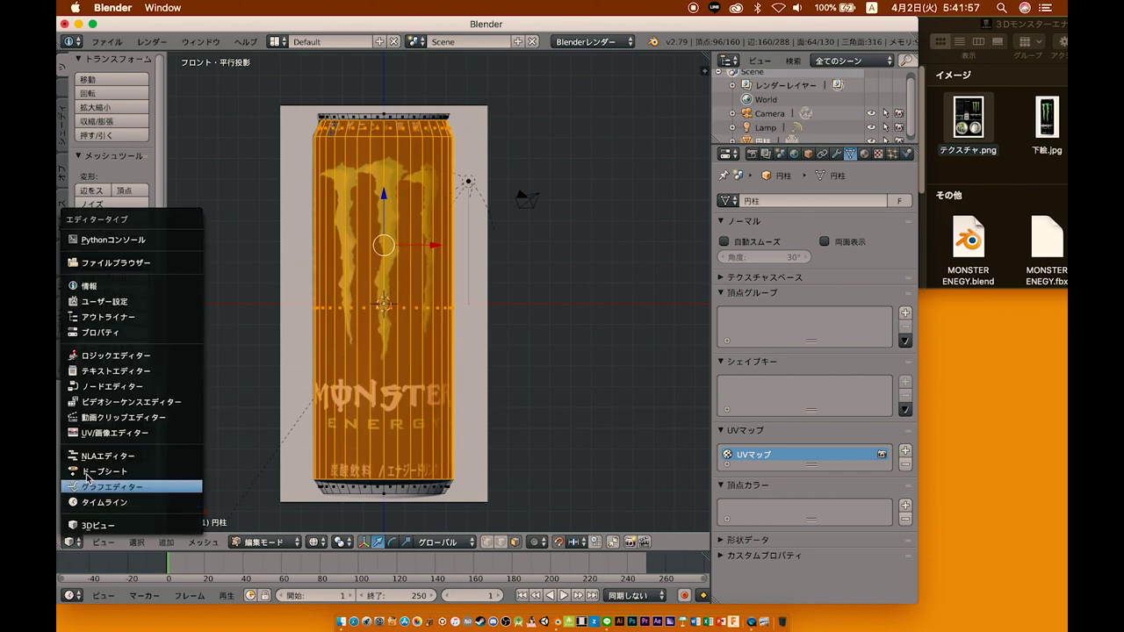
{"action": "left_click", "coordinate": [88, 430]}
{"action": "scroll", "coordinate": [297, 311], "scroll_direction": "down", "scroll_amount": 8}
{"action": "scroll", "coordinate": [369, 242], "scroll_direction": "down", "scroll_amount": 1}
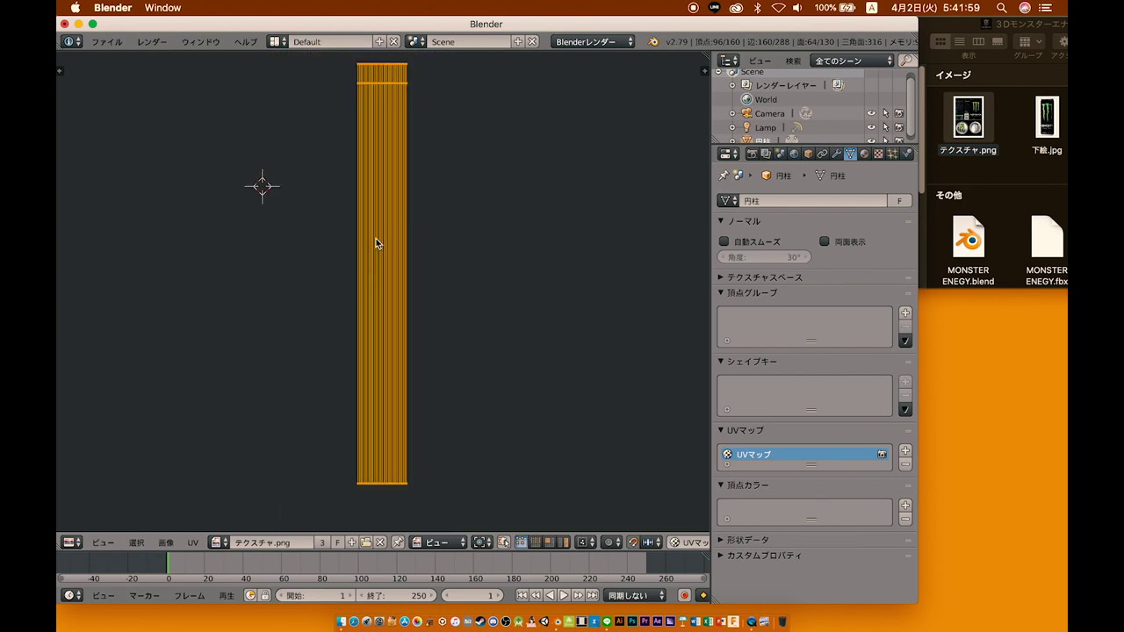
{"action": "scroll", "coordinate": [376, 238], "scroll_direction": "down", "scroll_amount": 2}
{"action": "scroll", "coordinate": [375, 238], "scroll_direction": "up", "scroll_amount": 5}
{"action": "scroll", "coordinate": [378, 240], "scroll_direction": "down", "scroll_amount": 5}
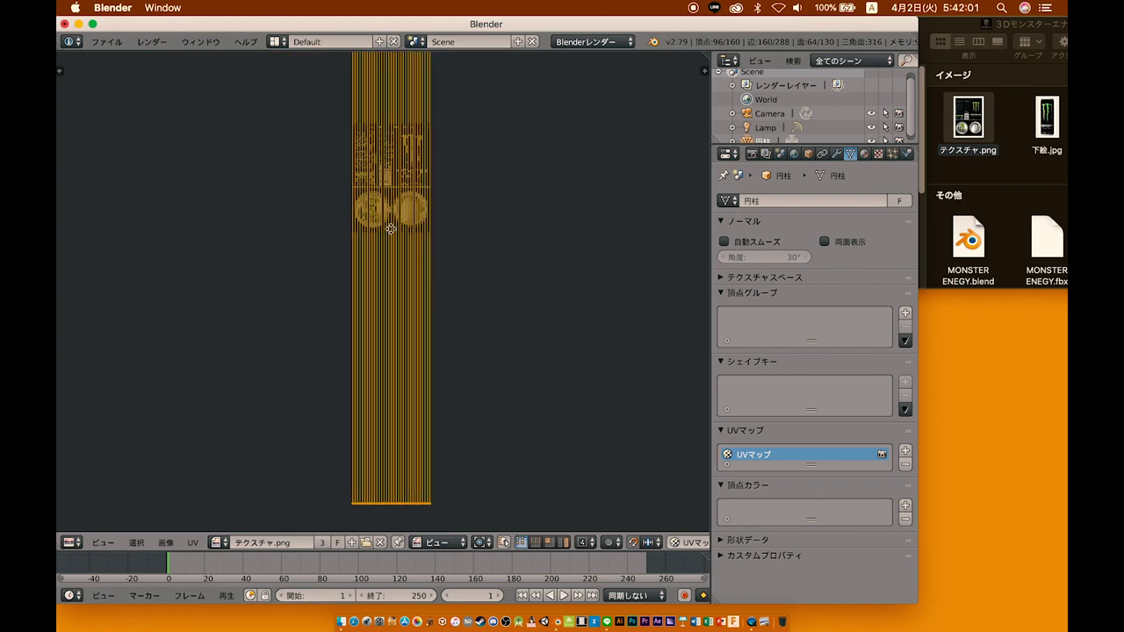
{"action": "scroll", "coordinate": [410, 241], "scroll_direction": "up", "scroll_amount": 2}
{"action": "scroll", "coordinate": [427, 308], "scroll_direction": "down", "scroll_amount": 1}
{"action": "scroll", "coordinate": [431, 184], "scroll_direction": "down", "scroll_amount": 1}
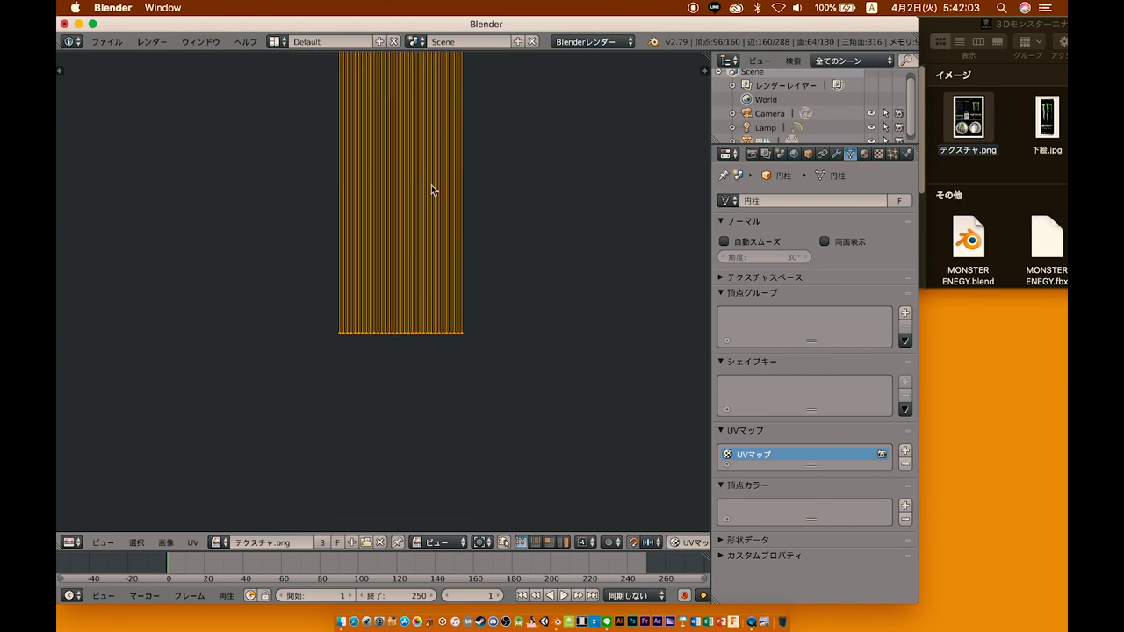
{"action": "scroll", "coordinate": [435, 205], "scroll_direction": "up", "scroll_amount": 4}
{"action": "middle_click_drag", "start_coordinate": [436, 206], "coordinate": [453, 176]}
{"action": "scroll", "coordinate": [452, 180], "scroll_direction": "up", "scroll_amount": 3}
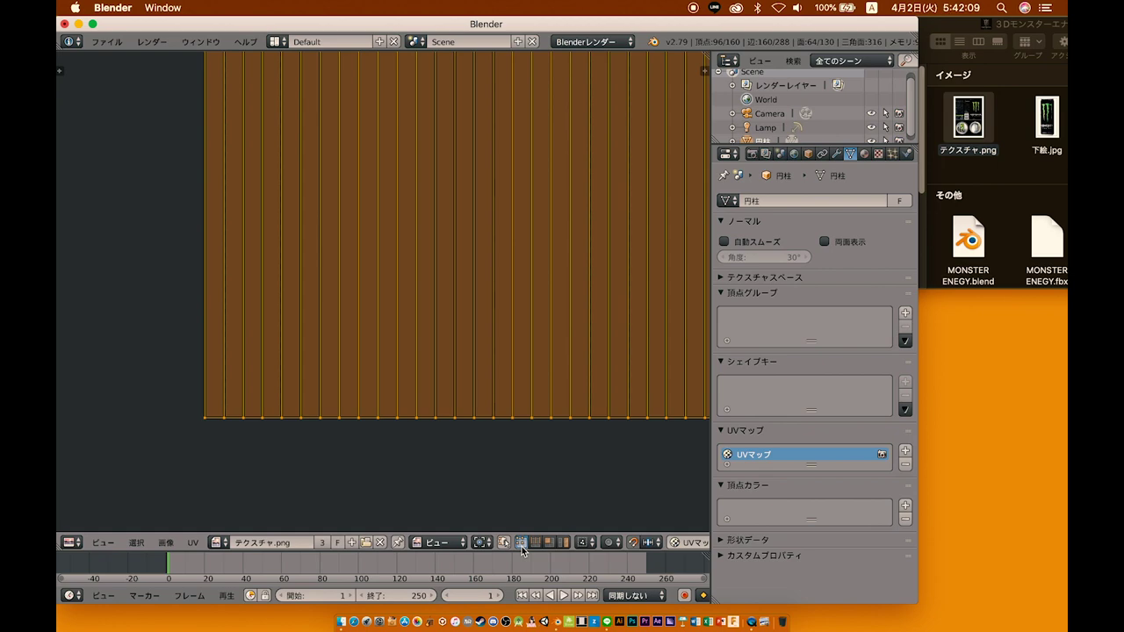
{"action": "scroll", "coordinate": [215, 411], "scroll_direction": "down", "scroll_amount": 1}
{"action": "scroll", "coordinate": [263, 382], "scroll_direction": "down", "scroll_amount": 1}
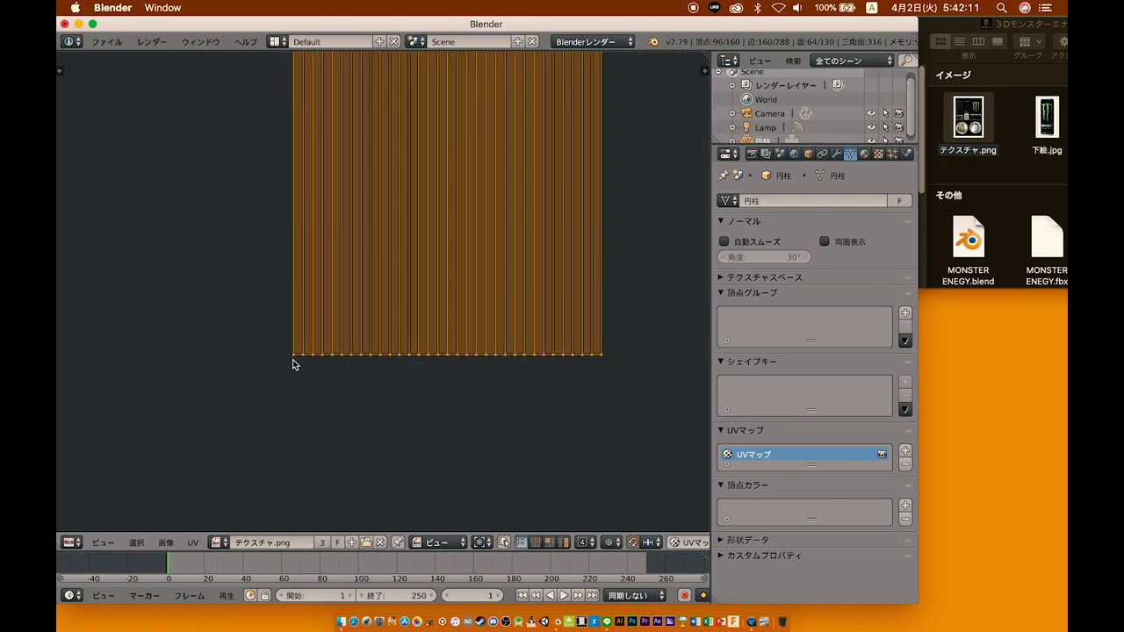
Step: Select the UV edge columns and scale the UV strip narrower
{"action": "right_click", "coordinate": [296, 356]}
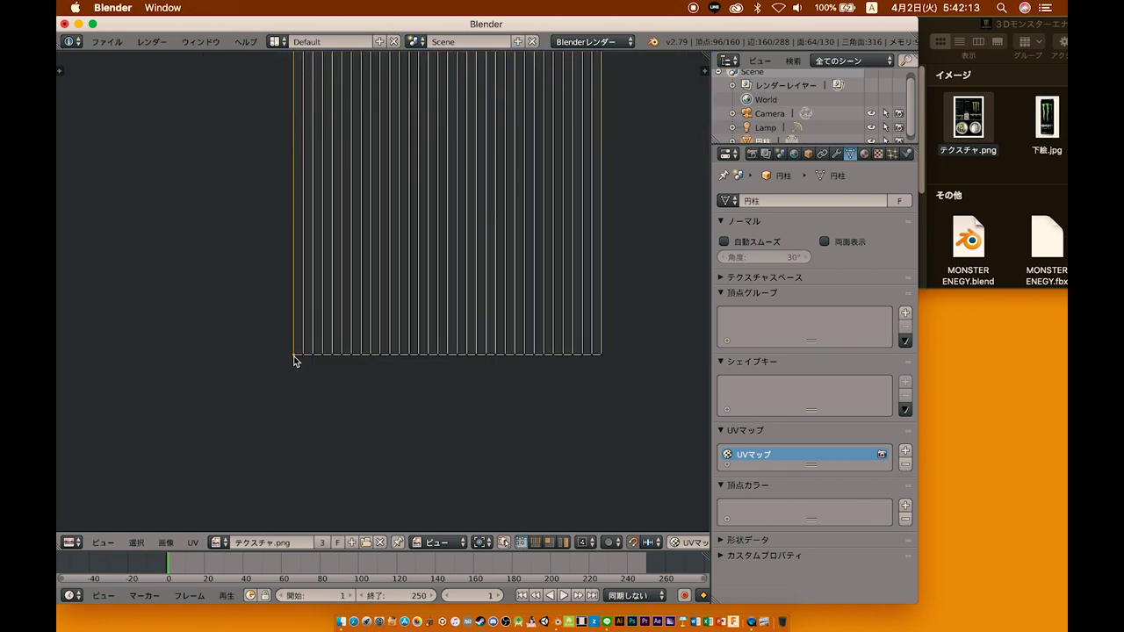
{"action": "right_click", "coordinate": [286, 359]}
{"action": "left_click_drag", "start_coordinate": [283, 361], "coordinate": [597, 353]}
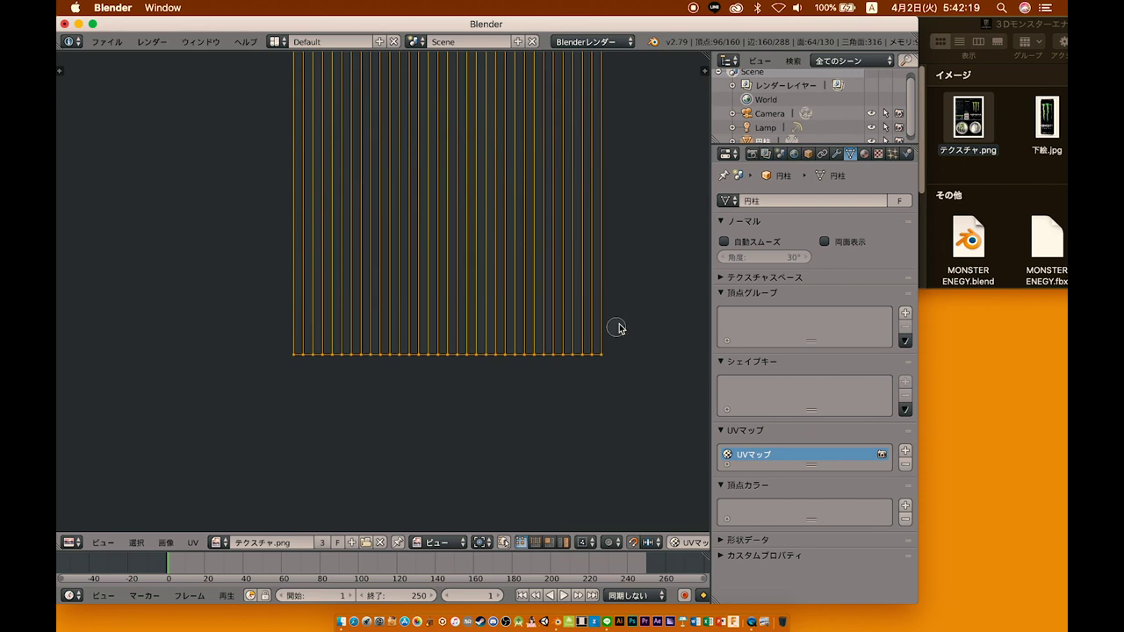
{"action": "key", "text": "s"}
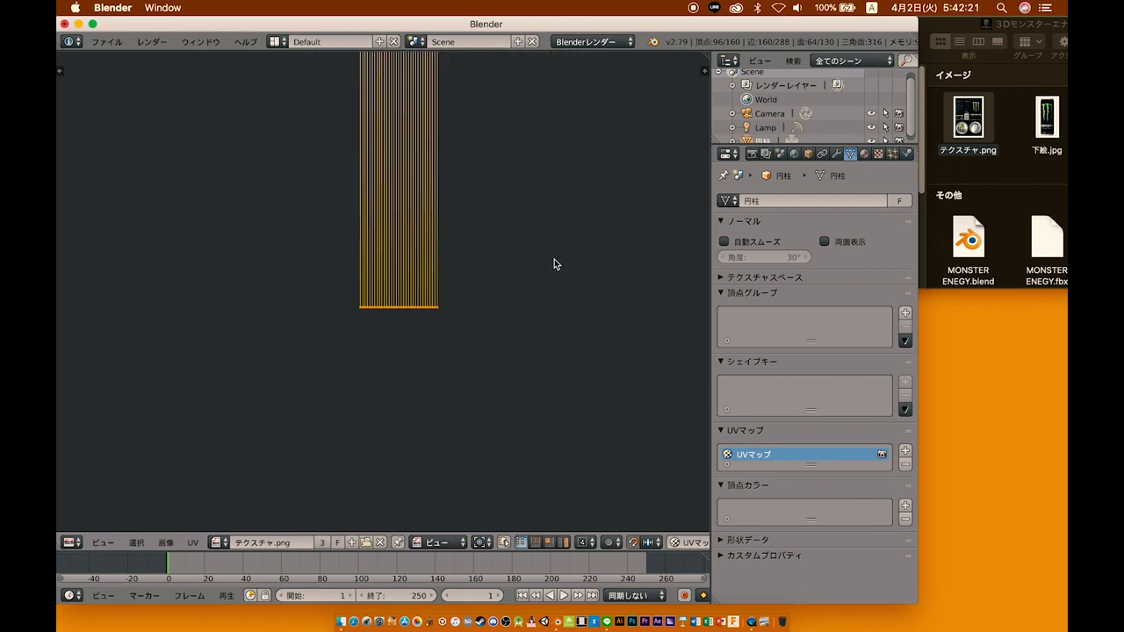
{"action": "left_click", "coordinate": [555, 259]}
{"action": "middle_click_drag", "start_coordinate": [555, 259], "coordinate": [556, 376]}
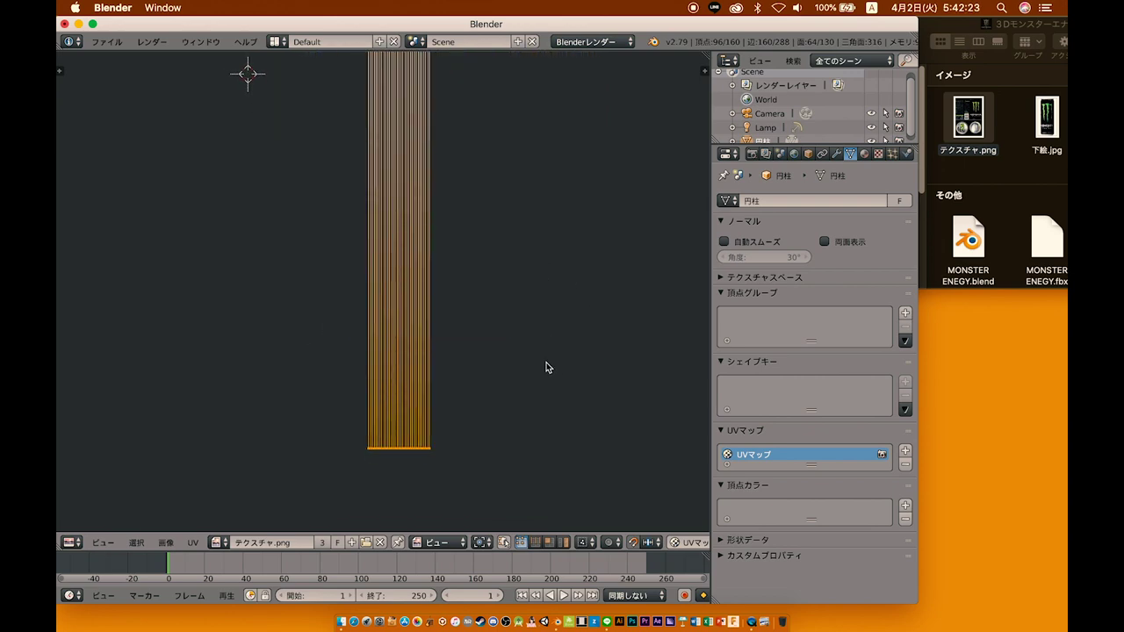
Step: Move the UV strip straight up along Y onto the texture's label band
{"action": "key", "text": "g"}
{"action": "key", "text": "y"}
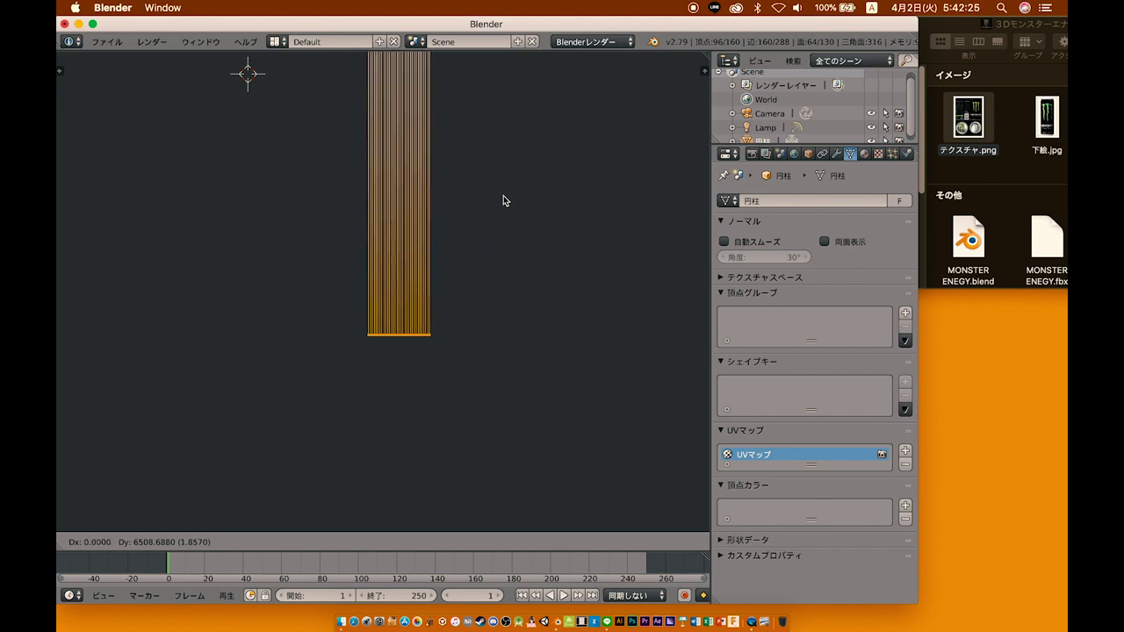
{"action": "left_click", "coordinate": [504, 115]}
{"action": "scroll", "coordinate": [505, 115], "scroll_direction": "up", "scroll_amount": 5}
{"action": "mouse_move", "coordinate": [502, 113]}
{"action": "middle_mouse_down"}
{"action": "mouse_move", "coordinate": [464, 295]}
{"action": "mouse_move", "coordinate": [472, 371]}
{"action": "mouse_move", "coordinate": [457, 295]}
{"action": "mouse_move", "coordinate": [383, 277]}
{"action": "middle_mouse_up"}
{"action": "scroll", "coordinate": [484, 203], "scroll_direction": "up", "scroll_amount": 3}
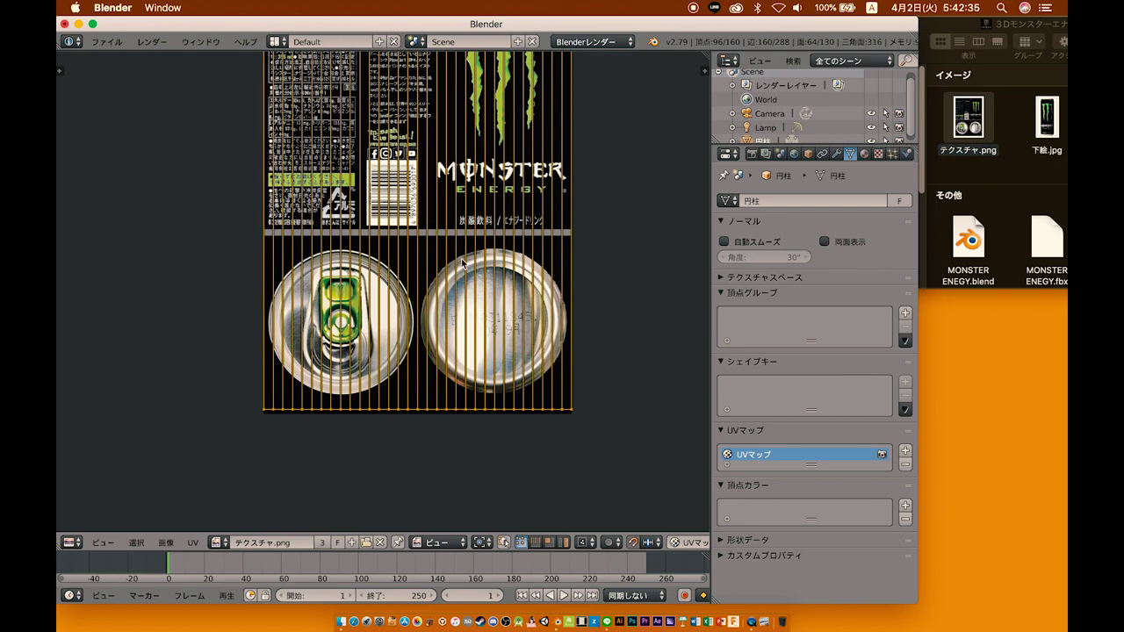
{"action": "key", "text": "g"}
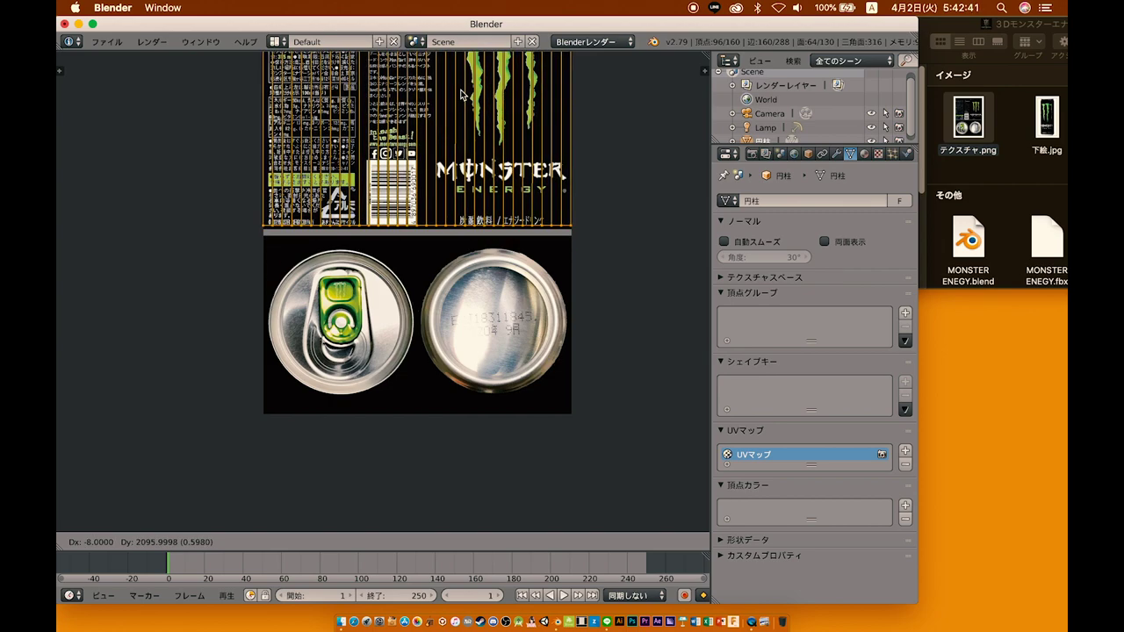
{"action": "left_click", "coordinate": [461, 97]}
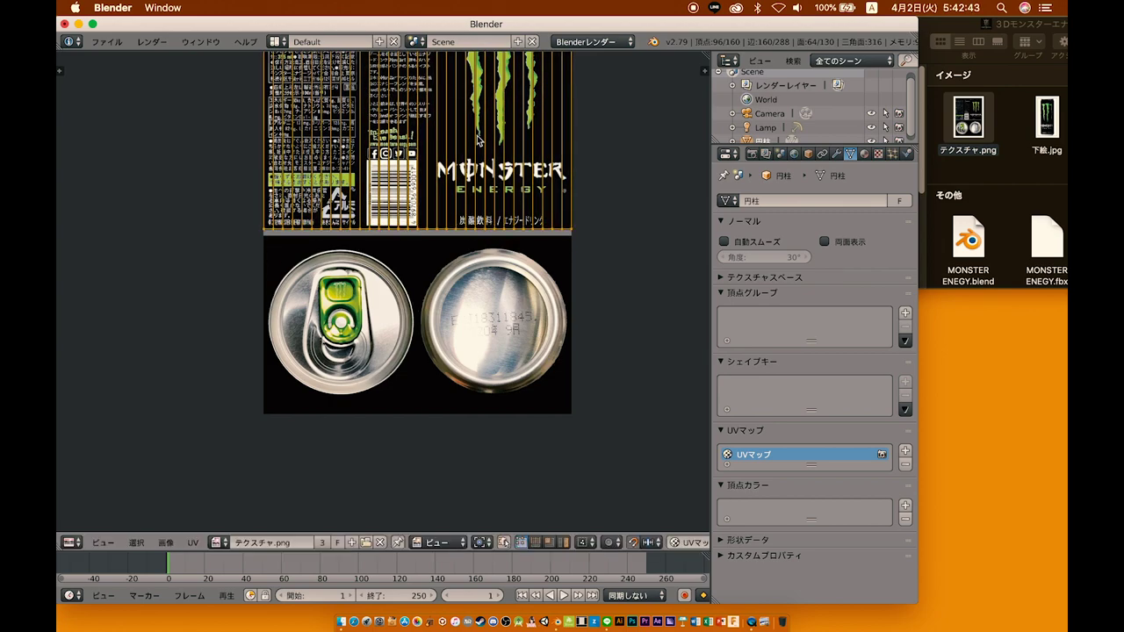
{"action": "scroll", "coordinate": [386, 316], "scroll_direction": "down", "scroll_amount": 2}
{"action": "middle_click_drag", "start_coordinate": [408, 283], "coordinate": [409, 371]}
Step: Zoom in on the UV strip and select its top-row vertices and middle-edge faces
{"action": "scroll", "coordinate": [475, 325], "scroll_direction": "down", "scroll_amount": 2}
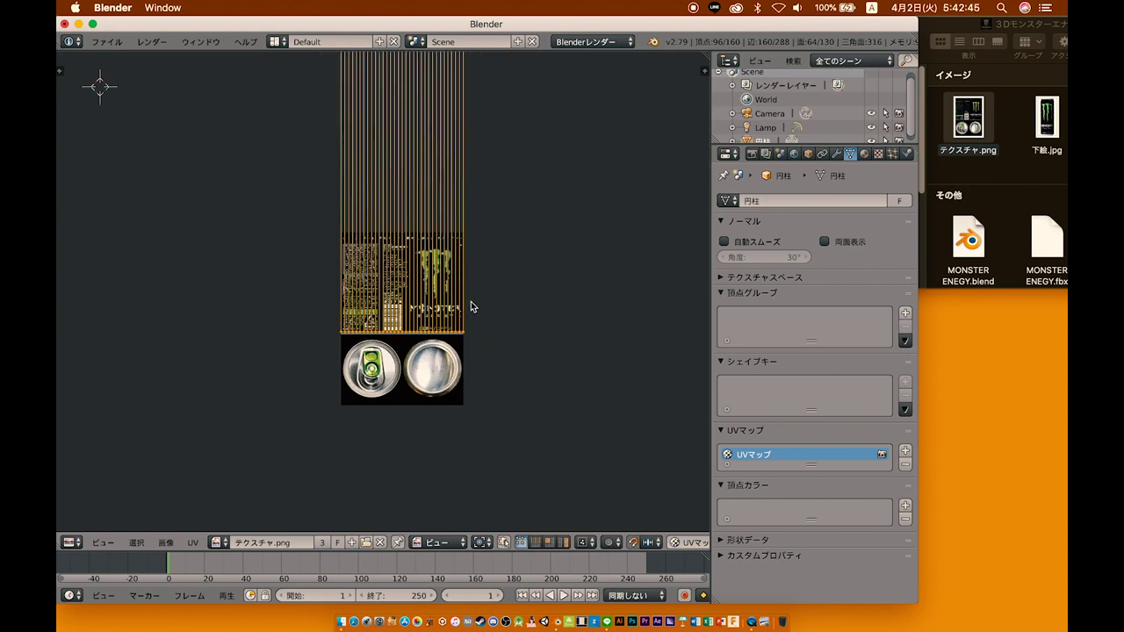
{"action": "scroll", "coordinate": [479, 321], "scroll_direction": "down", "scroll_amount": 2}
{"action": "scroll", "coordinate": [486, 281], "scroll_direction": "up", "scroll_amount": 1}
{"action": "scroll", "coordinate": [479, 299], "scroll_direction": "up", "scroll_amount": 3}
{"action": "scroll", "coordinate": [472, 370], "scroll_direction": "down", "scroll_amount": 2}
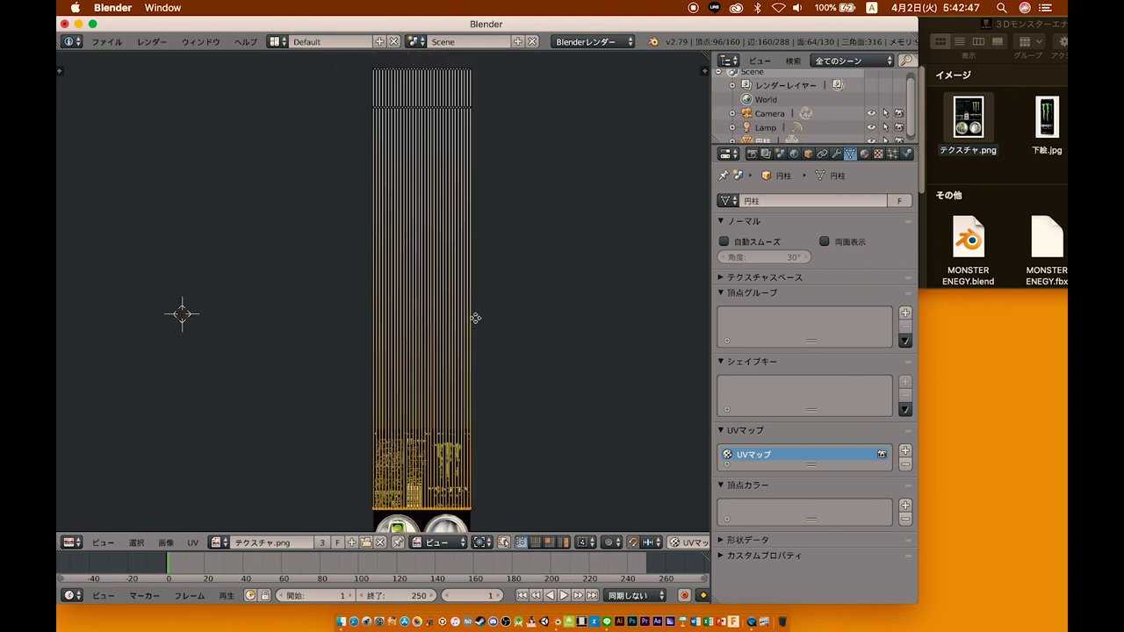
{"action": "scroll", "coordinate": [470, 255], "scroll_direction": "up", "scroll_amount": 3, "text": "ctrl"}
{"action": "scroll", "coordinate": [456, 263], "scroll_direction": "up", "scroll_amount": 3}
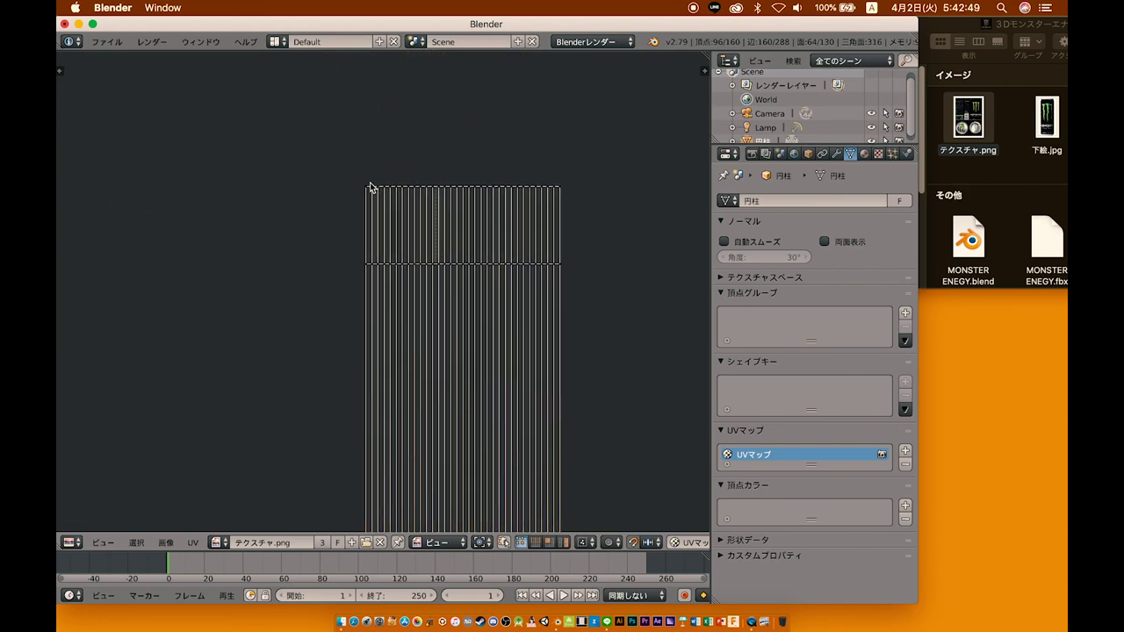
{"action": "scroll", "coordinate": [457, 263], "scroll_direction": "down", "scroll_amount": 5}
{"action": "scroll", "coordinate": [493, 245], "scroll_direction": "down", "scroll_amount": 1}
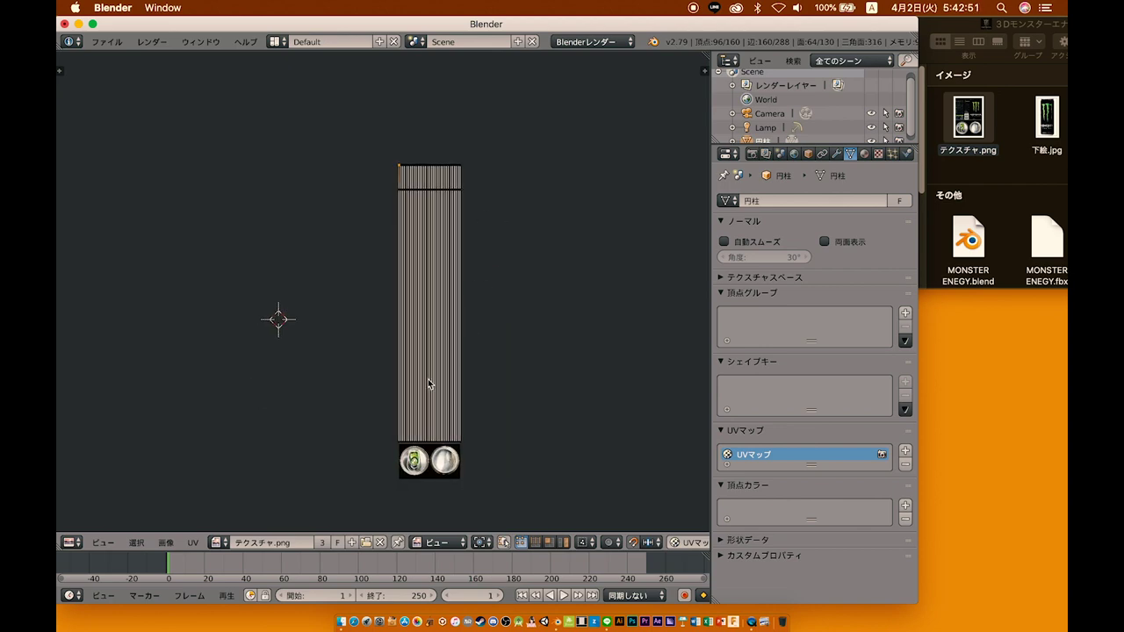
{"action": "scroll", "coordinate": [420, 453], "scroll_direction": "up", "scroll_amount": 1}
{"action": "scroll", "coordinate": [465, 409], "scroll_direction": "up", "scroll_amount": 1}
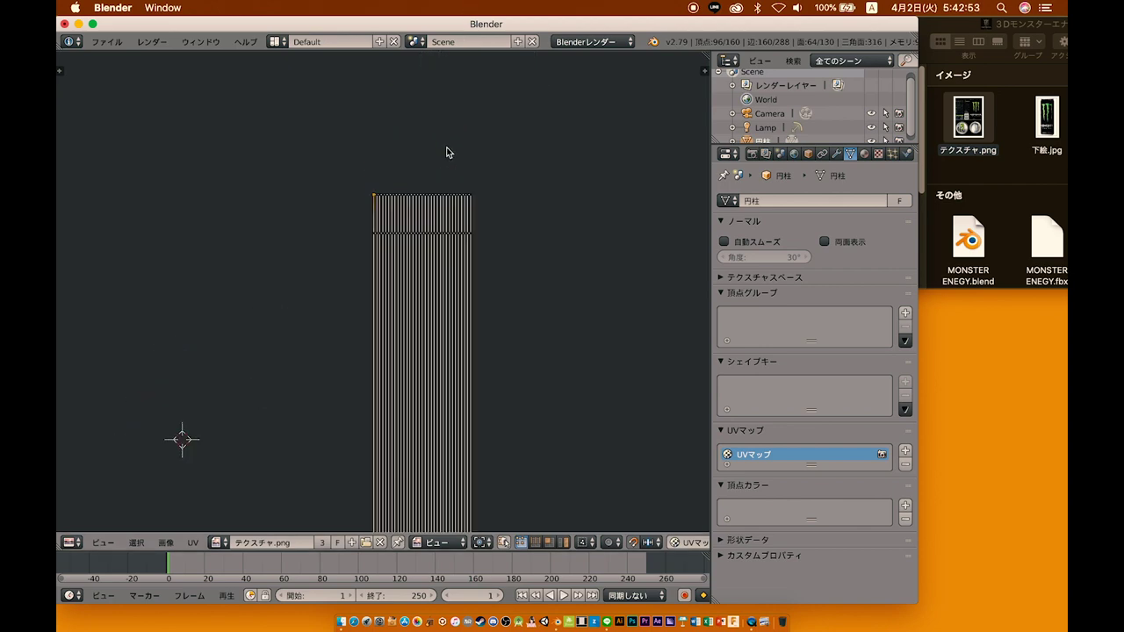
{"action": "scroll", "coordinate": [447, 150], "scroll_direction": "up", "scroll_amount": 1}
{"action": "middle_click_drag", "start_coordinate": [447, 150], "coordinate": [439, 280]}
{"action": "scroll", "coordinate": [440, 229], "scroll_direction": "up", "scroll_amount": 2}
{"action": "scroll", "coordinate": [441, 202], "scroll_direction": "up", "scroll_amount": 1}
{"action": "scroll", "coordinate": [439, 263], "scroll_direction": "up", "scroll_amount": 1}
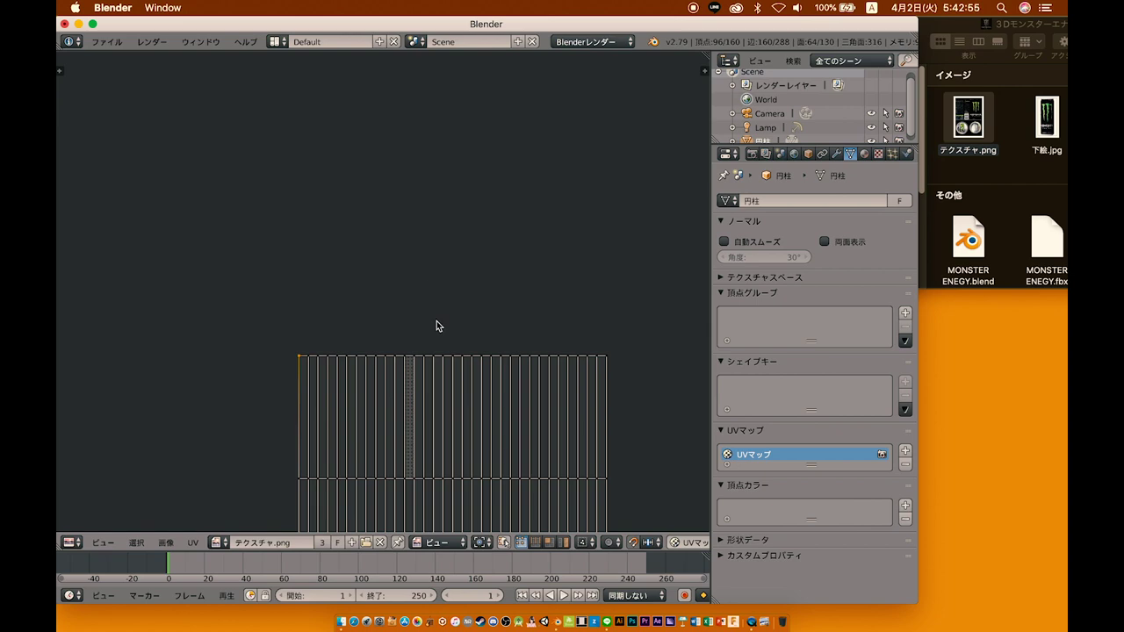
{"action": "mouse_move", "coordinate": [296, 359]}
{"action": "left_mouse_down"}
{"action": "mouse_move", "coordinate": [540, 348]}
{"action": "mouse_move", "coordinate": [627, 364]}
{"action": "left_mouse_up"}
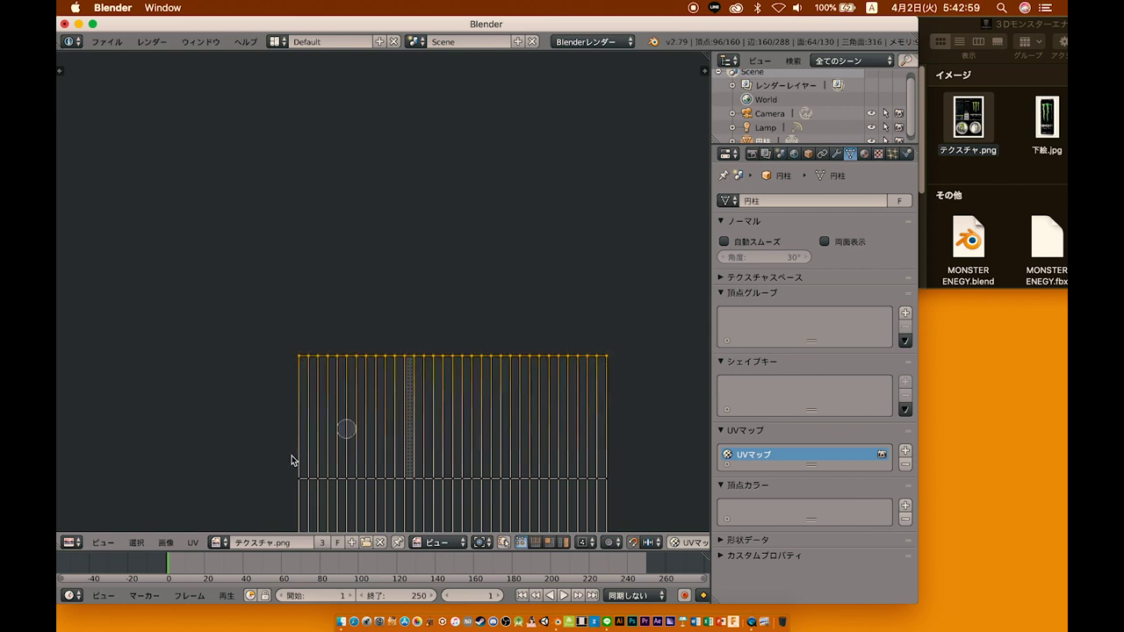
{"action": "left_click_drag", "start_coordinate": [296, 480], "coordinate": [623, 484]}
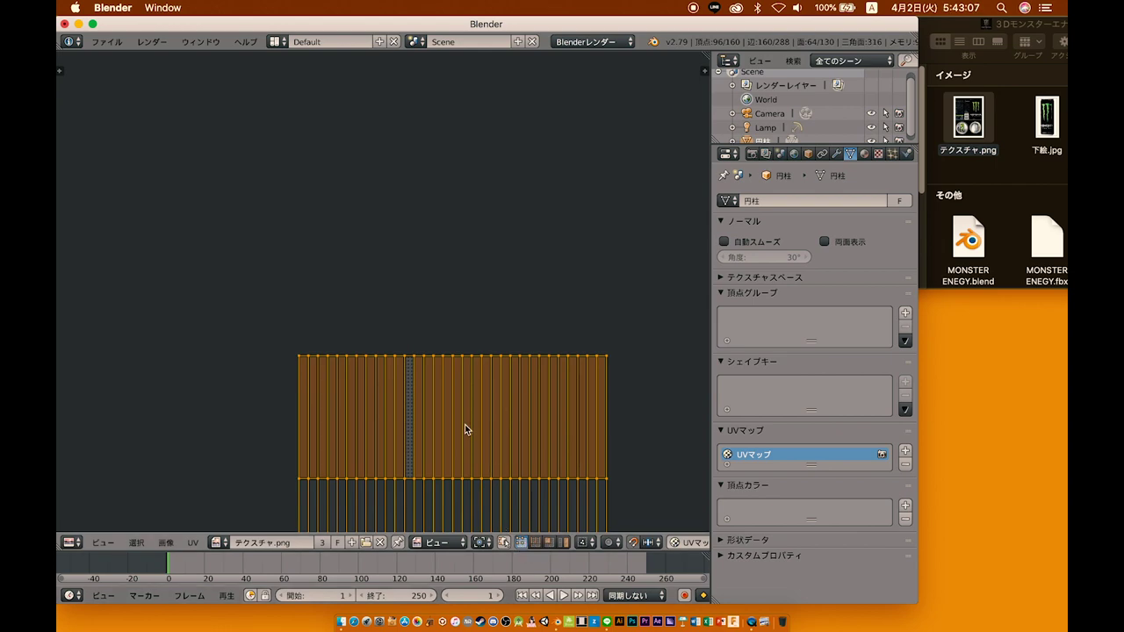
{"action": "key", "text": "ctrl+Tab"}
{"action": "left_click", "coordinate": [428, 416]}
Step: Move the selected top UVs down onto the texture's label area
{"action": "scroll", "coordinate": [583, 354], "scroll_direction": "down", "scroll_amount": 3}
{"action": "scroll", "coordinate": [592, 238], "scroll_direction": "down", "scroll_amount": 3}
{"action": "middle_click_drag", "start_coordinate": [576, 330], "coordinate": [590, 302]}
{"action": "scroll", "coordinate": [589, 302], "scroll_direction": "up", "scroll_amount": 2}
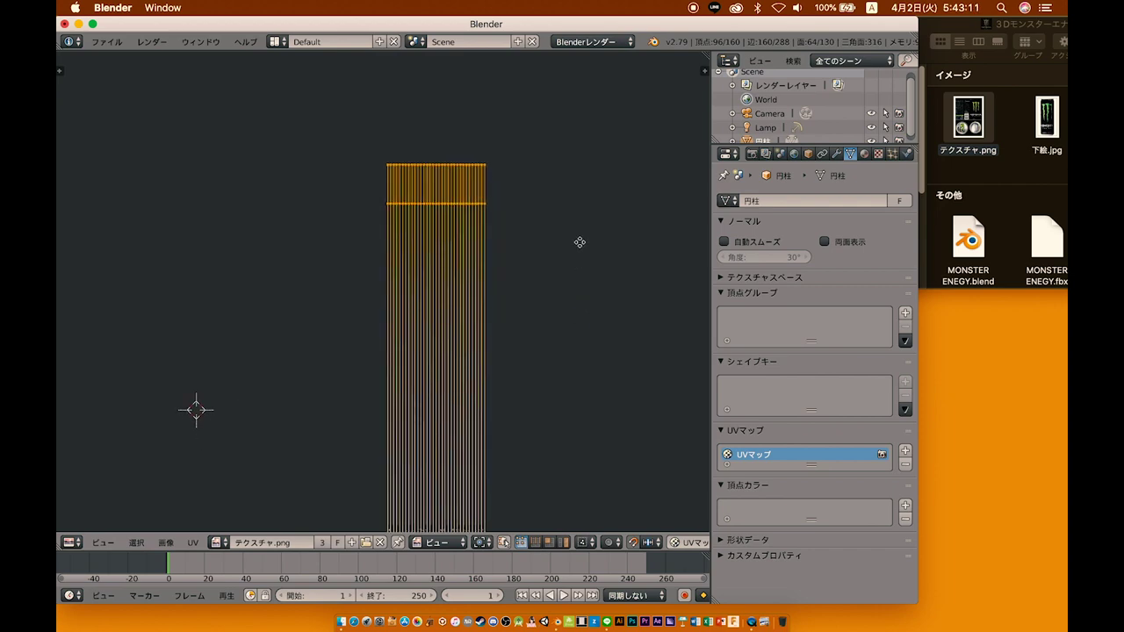
{"action": "scroll", "coordinate": [573, 241], "scroll_direction": "down", "scroll_amount": 2}
{"action": "key", "text": "g"}
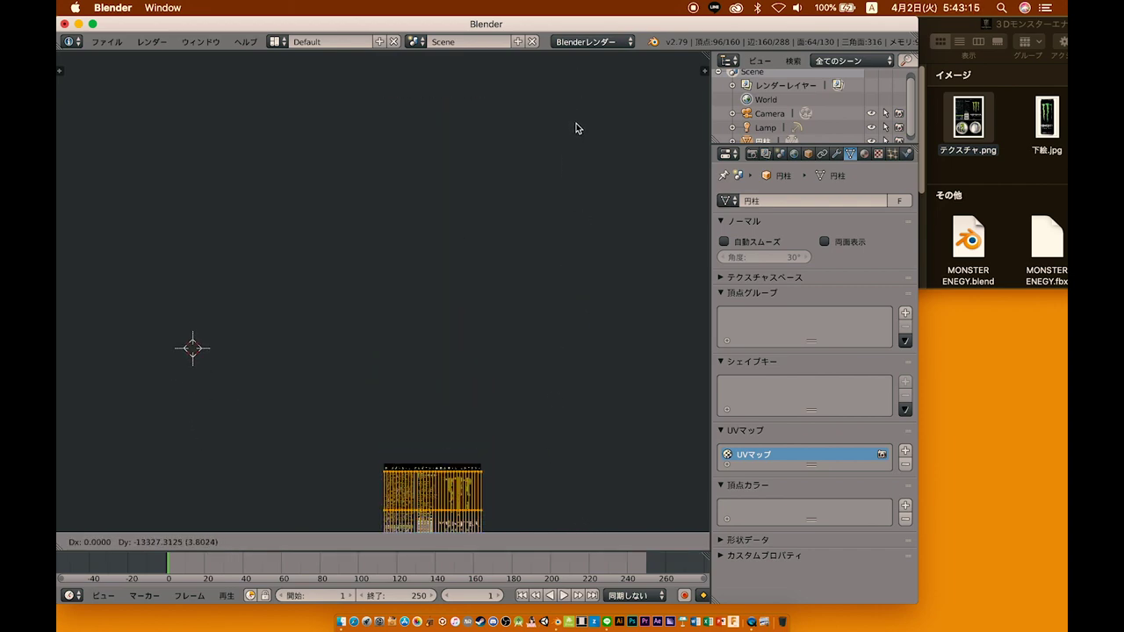
{"action": "left_click", "coordinate": [572, 126]}
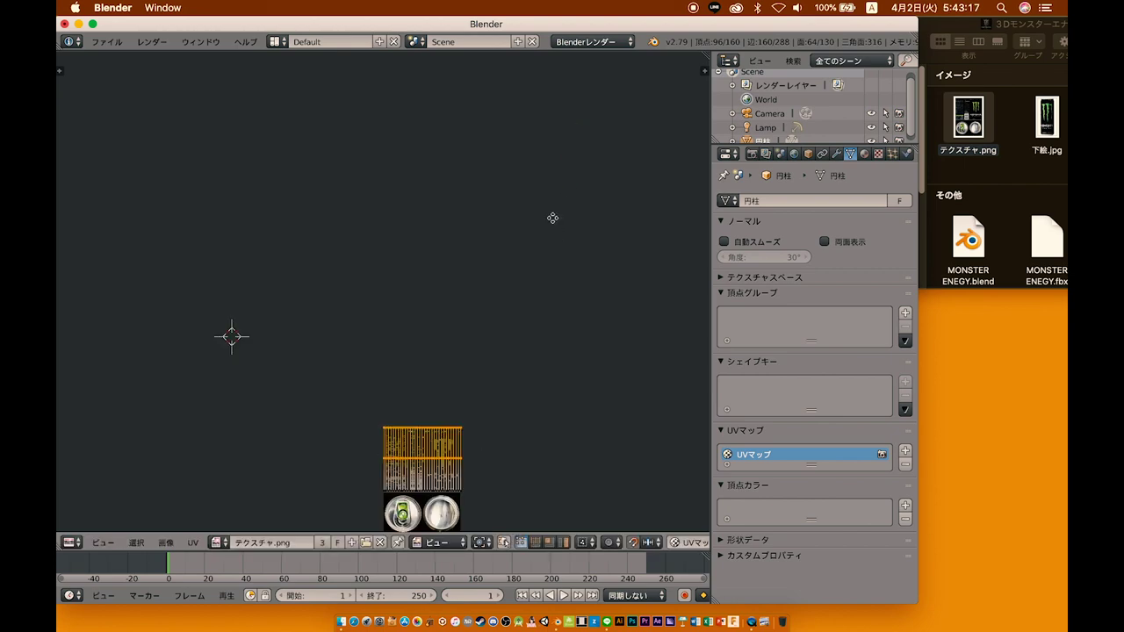
{"action": "scroll", "coordinate": [561, 267], "scroll_direction": "down", "scroll_amount": 2}
{"action": "scroll", "coordinate": [561, 267], "scroll_direction": "up", "scroll_amount": 3}
{"action": "scroll", "coordinate": [525, 288], "scroll_direction": "up", "scroll_amount": 1}
Step: Deselect all UVs and circle-select the middle row of the UV strip
{"action": "scroll", "coordinate": [526, 288], "scroll_direction": "up", "scroll_amount": 3}
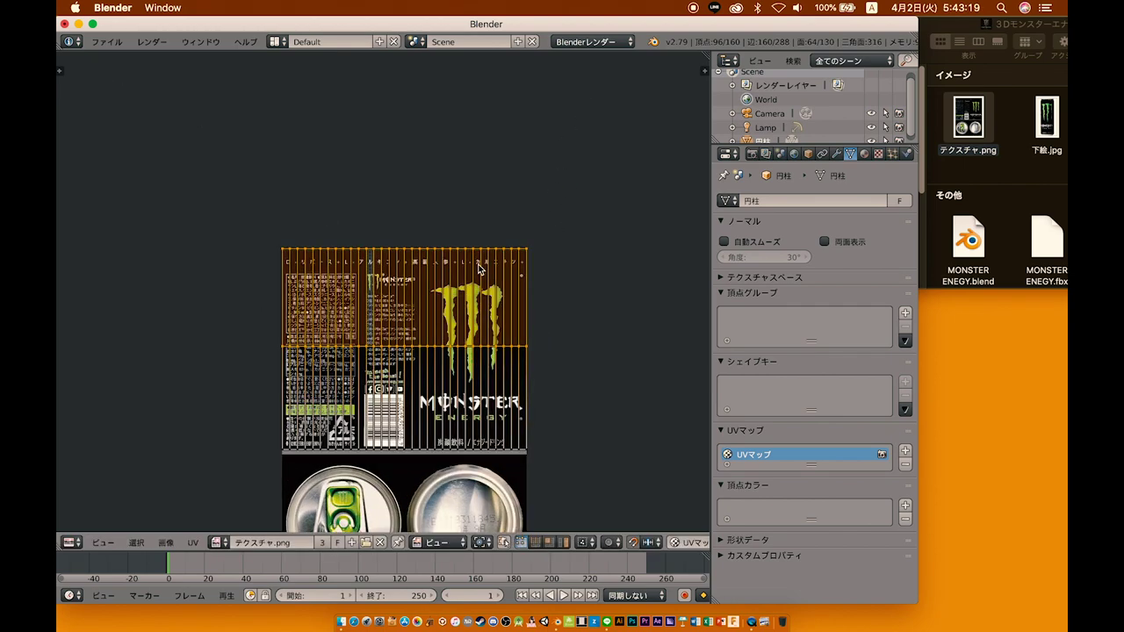
{"action": "scroll", "coordinate": [482, 269], "scroll_direction": "up", "scroll_amount": 2}
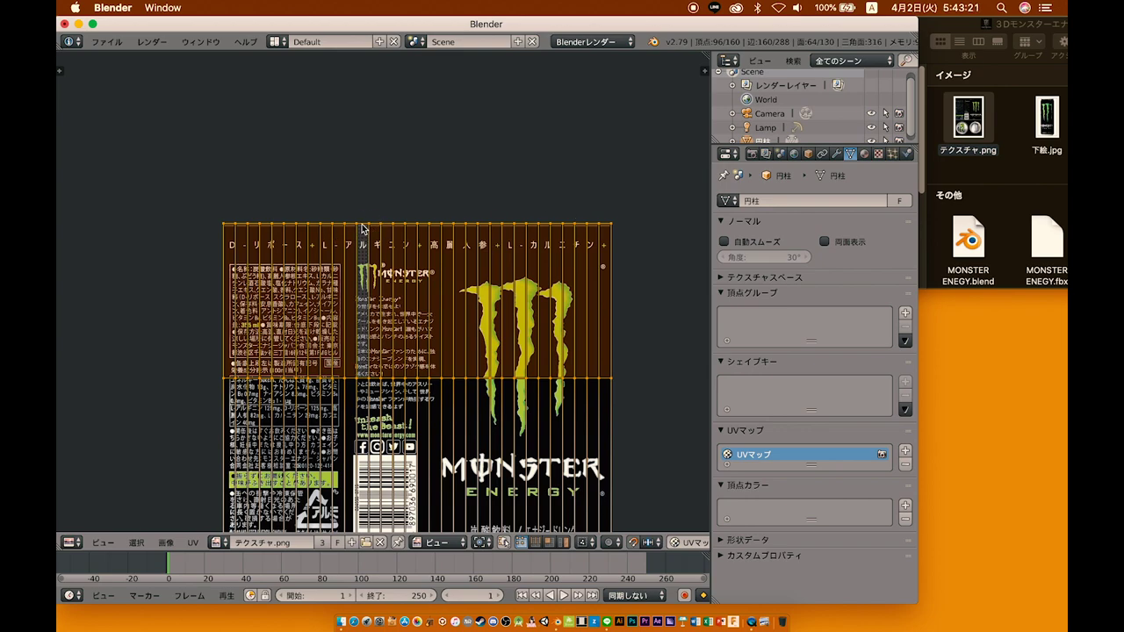
{"action": "key", "text": "g"}
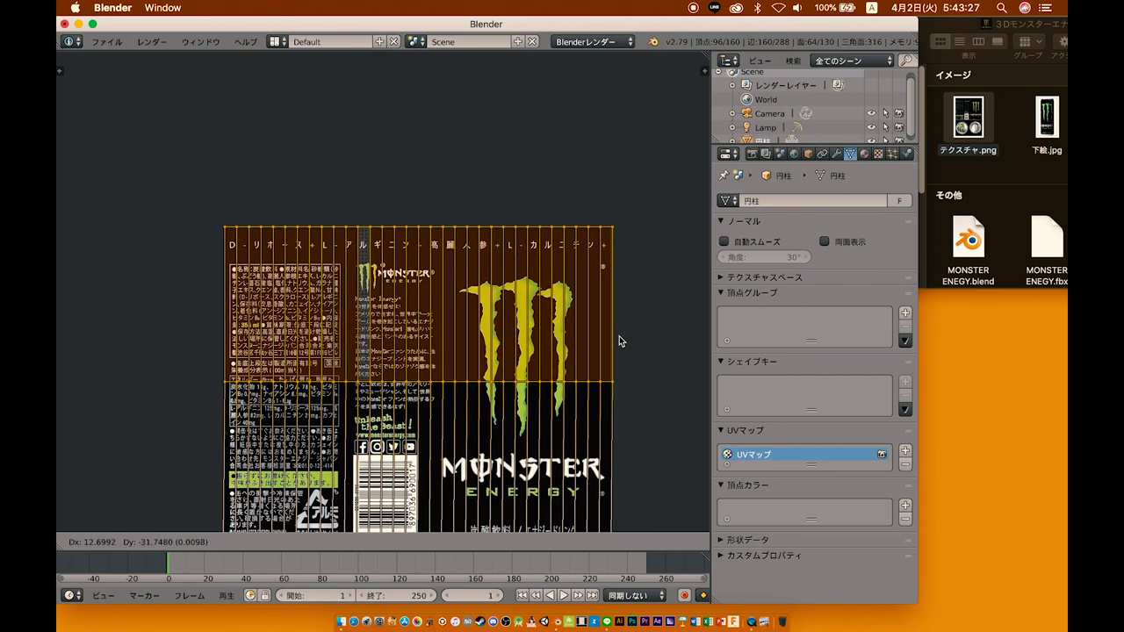
{"action": "left_click", "coordinate": [619, 335]}
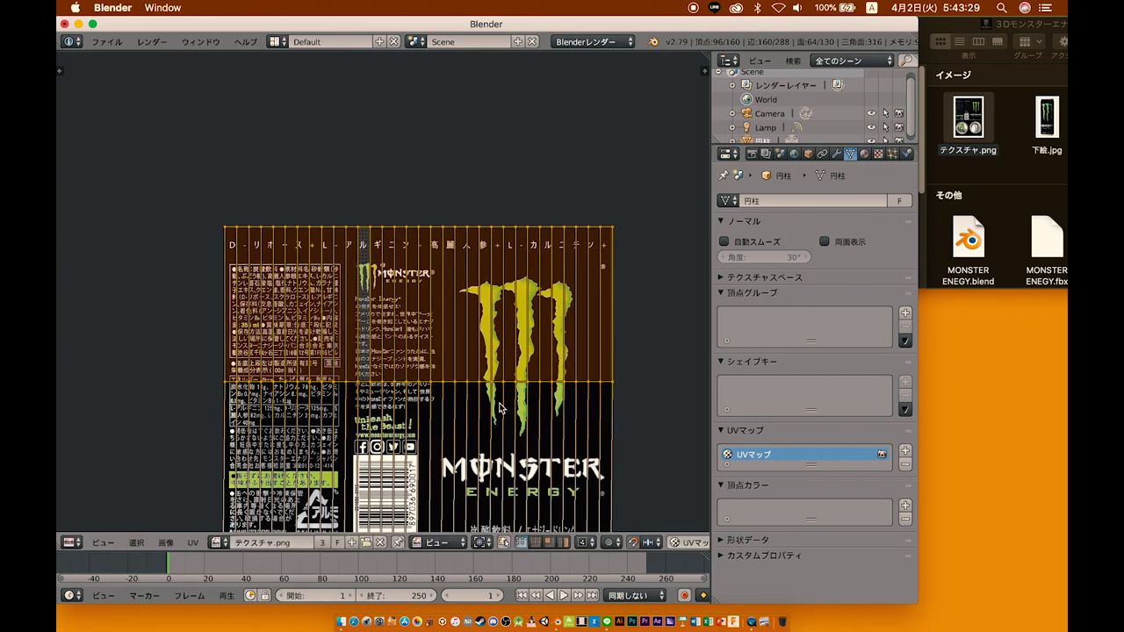
{"action": "key", "text": "a"}
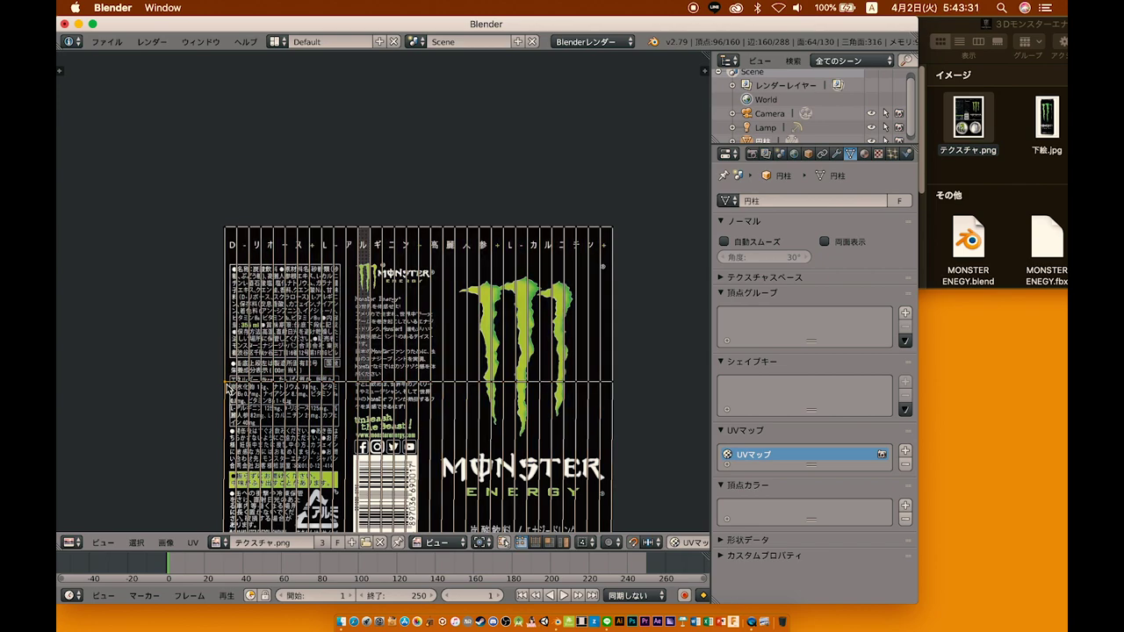
{"action": "key", "text": "c"}
{"action": "left_click_drag", "start_coordinate": [214, 386], "coordinate": [571, 386]}
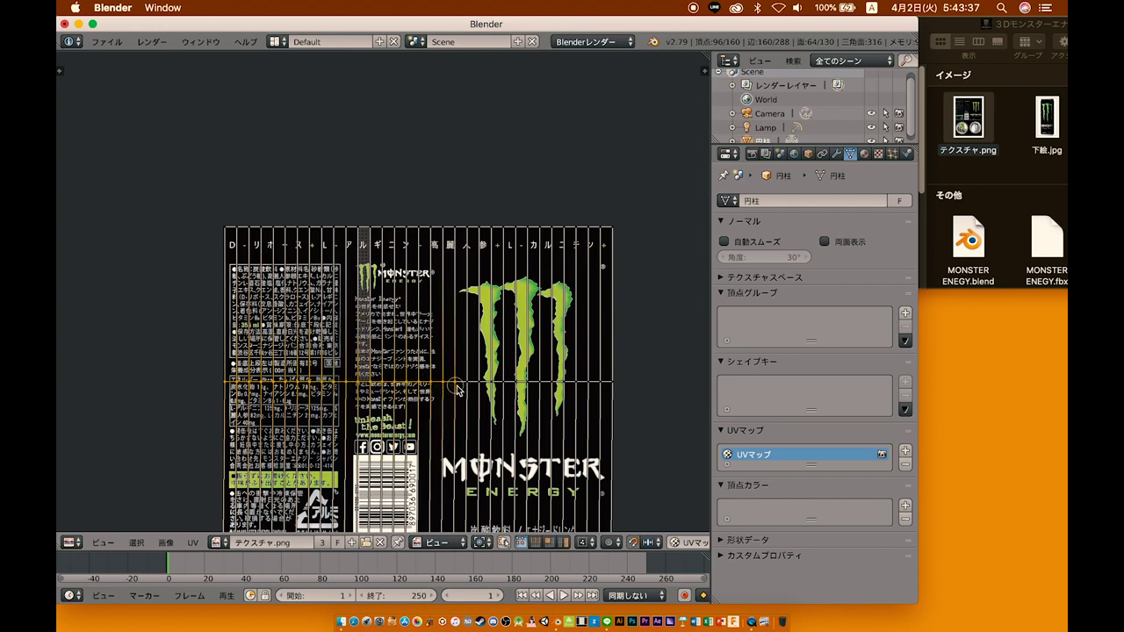
{"action": "right_click", "coordinate": [622, 381]}
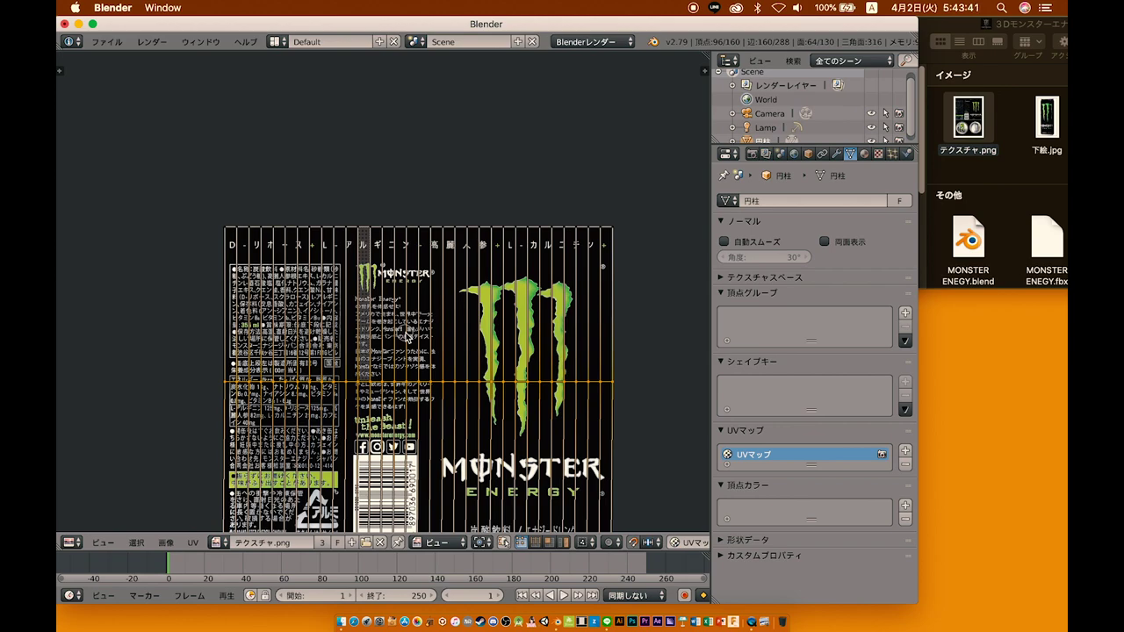
Step: Raise the middle UV row to sit just below the label's top lettering band
{"action": "key", "text": "g"}
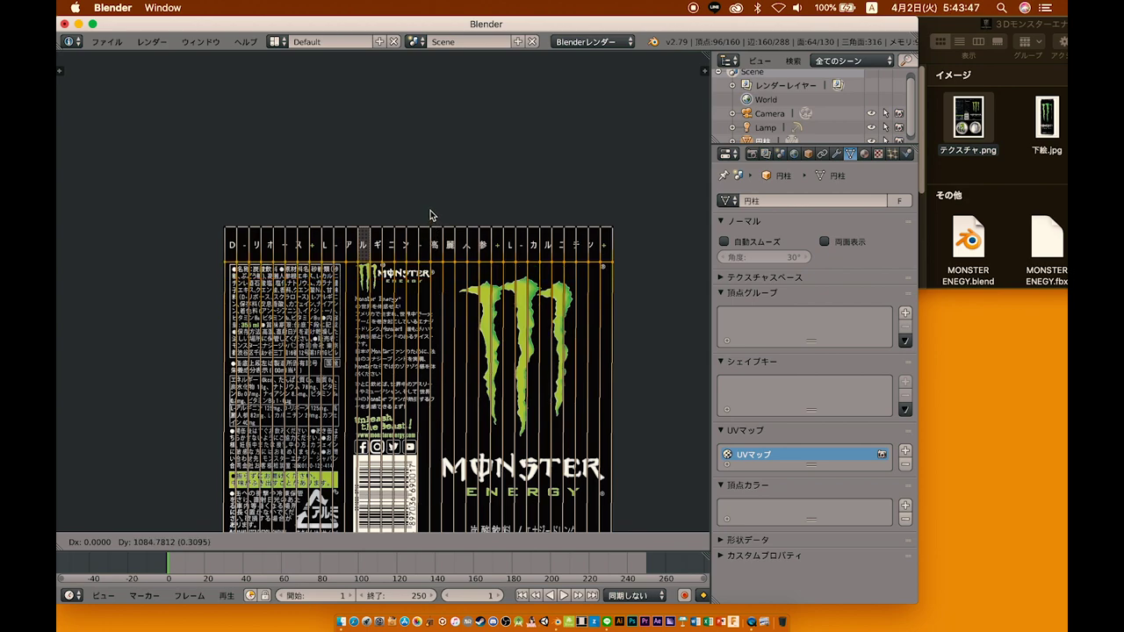
{"action": "left_click", "coordinate": [432, 183]}
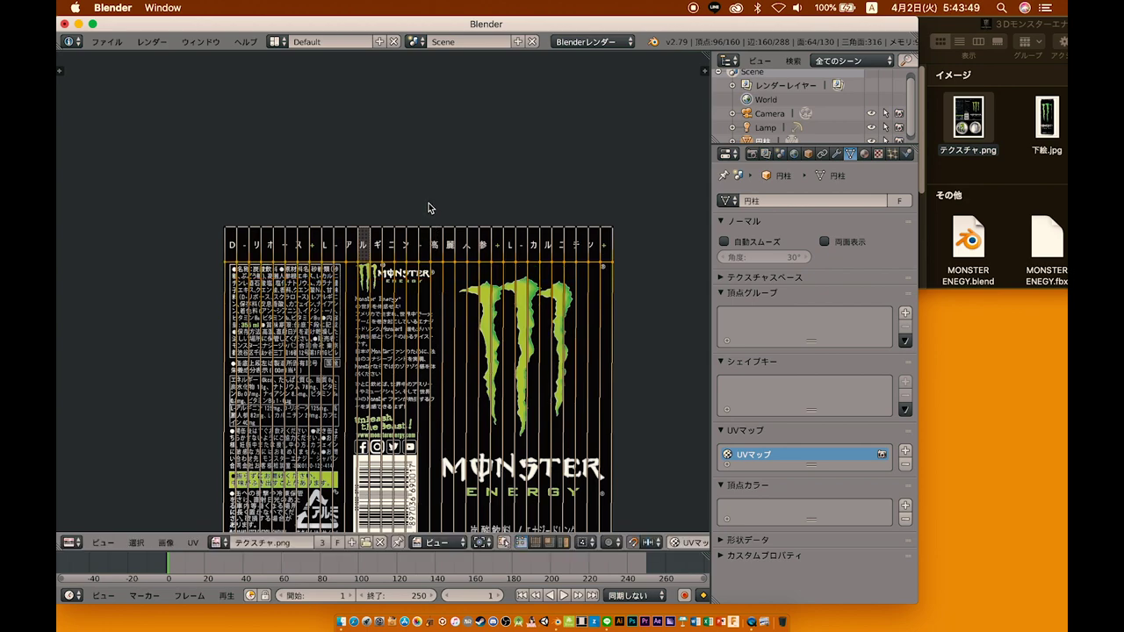
{"action": "key", "text": "g"}
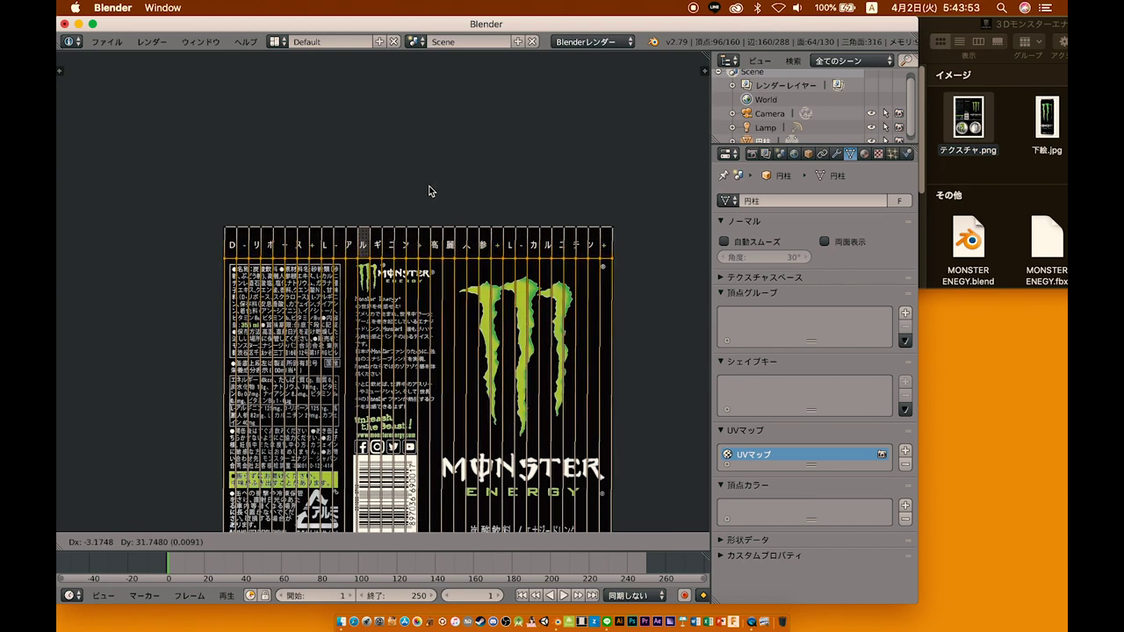
{"action": "left_click", "coordinate": [428, 191]}
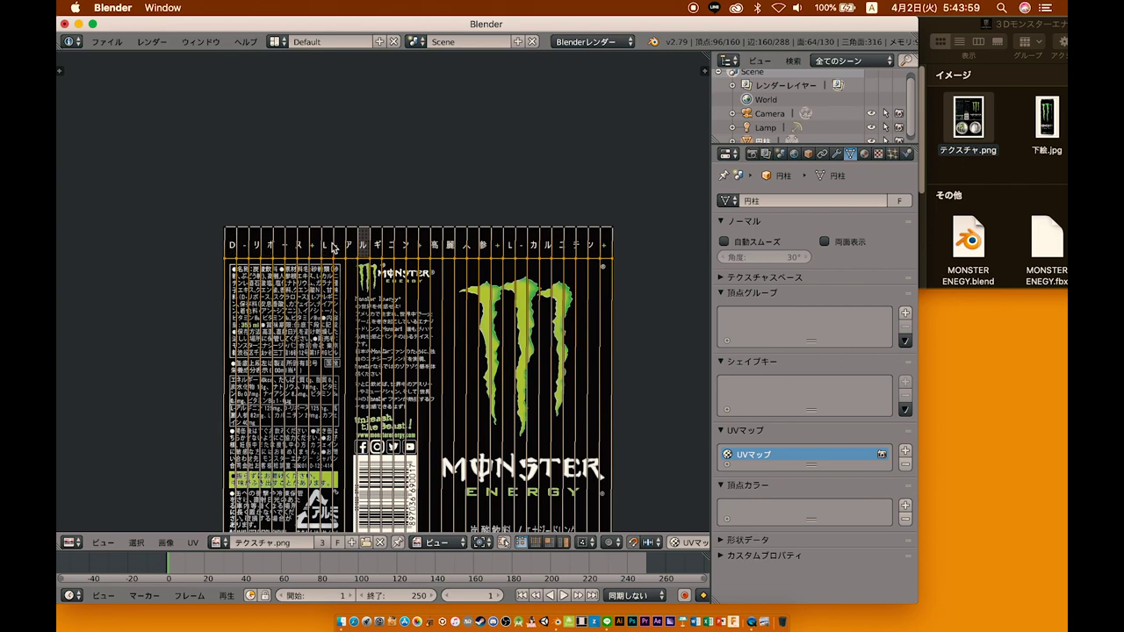
{"action": "scroll", "coordinate": [536, 237], "scroll_direction": "down", "scroll_amount": 3}
{"action": "scroll", "coordinate": [525, 219], "scroll_direction": "down", "scroll_amount": 1}
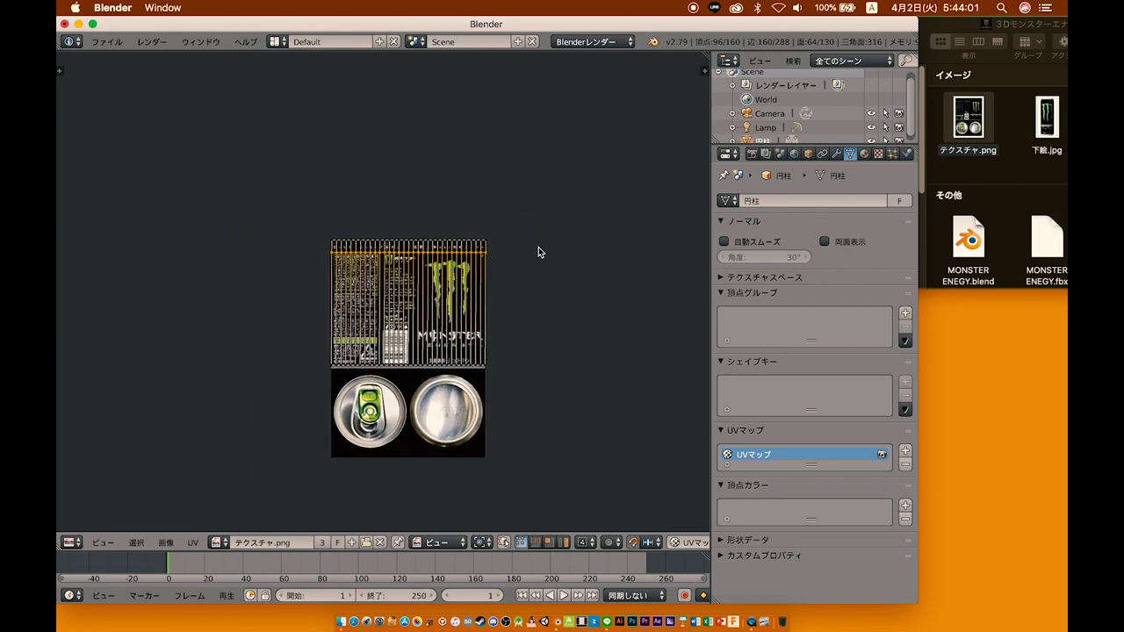
{"action": "scroll", "coordinate": [536, 251], "scroll_direction": "up", "scroll_amount": 1}
{"action": "left_click", "coordinate": [70, 542]}
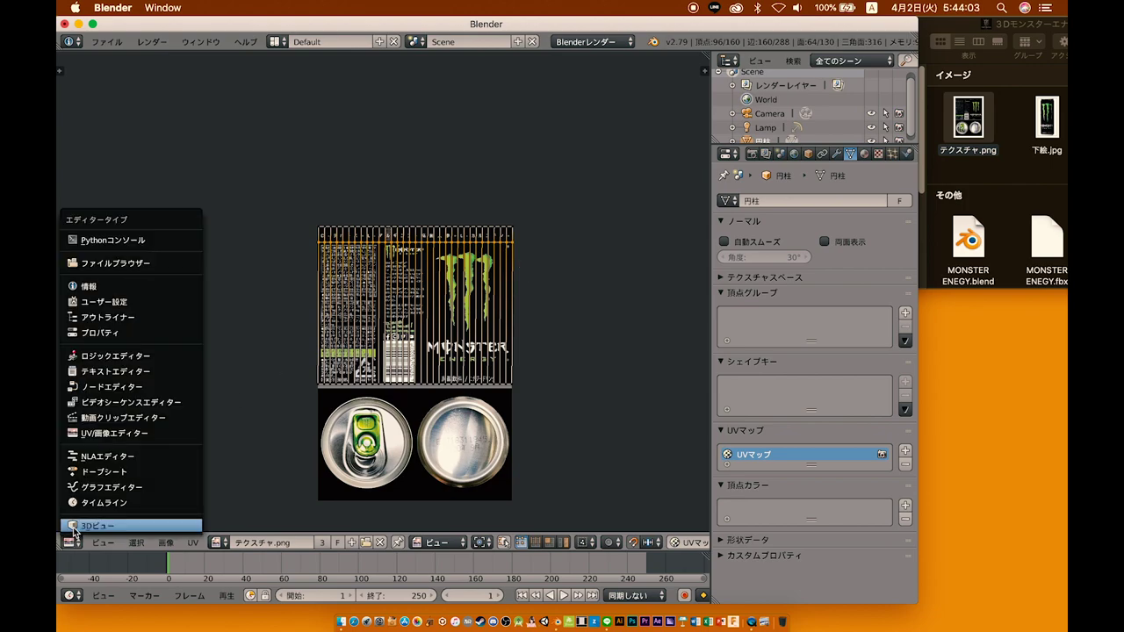
Step: Return to the 3D view with Material shading and orbit around the textured can
{"action": "left_click", "coordinate": [79, 523]}
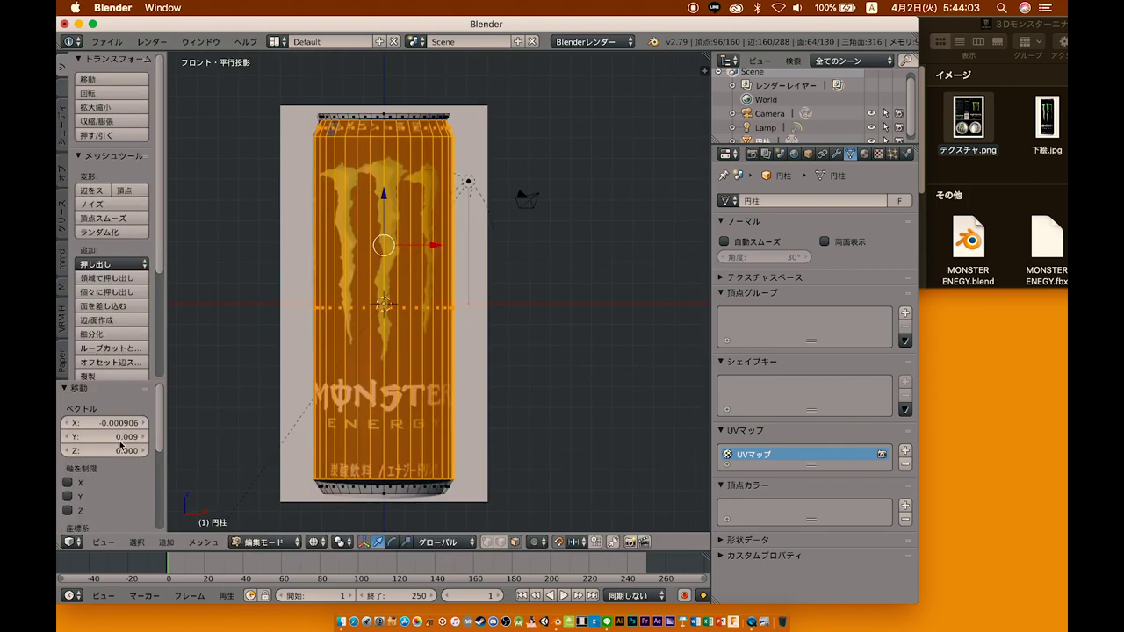
{"action": "left_click", "coordinate": [314, 542]}
{"action": "left_click", "coordinate": [351, 462]}
{"action": "key", "text": "Tab"}
{"action": "middle_click_drag", "start_coordinate": [443, 348], "coordinate": [348, 274]}
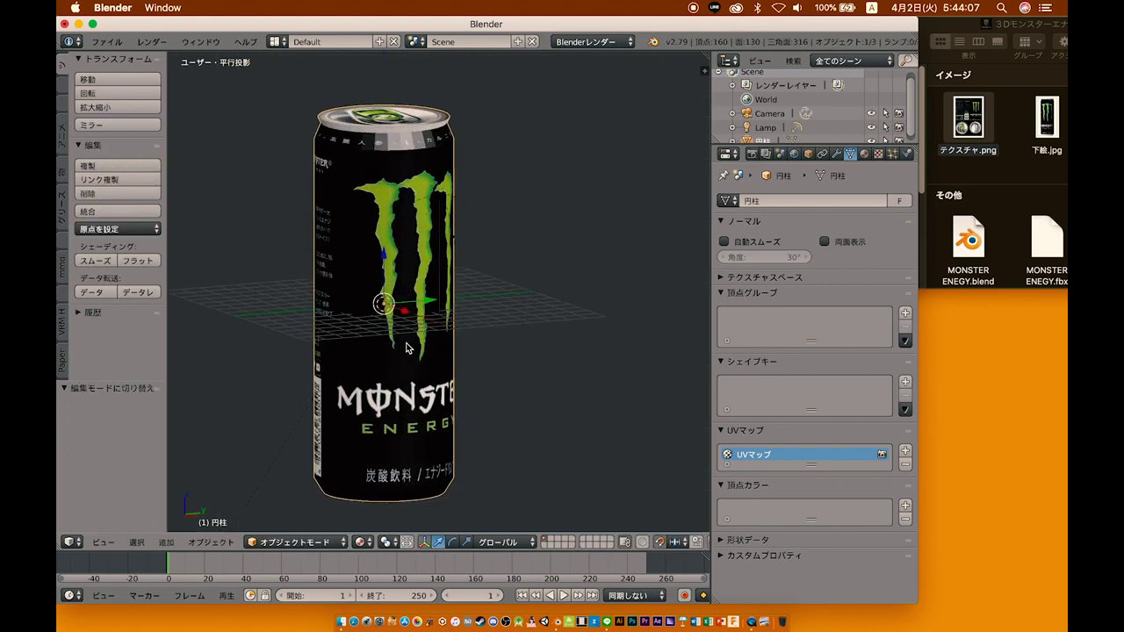
{"action": "mouse_move", "coordinate": [382, 346]}
{"action": "middle_mouse_down"}
{"action": "mouse_move", "coordinate": [213, 276]}
{"action": "mouse_move", "coordinate": [201, 304]}
{"action": "mouse_move", "coordinate": [196, 254]}
{"action": "middle_mouse_up"}
{"action": "key", "text": "KP_1"}
{"action": "scroll", "coordinate": [511, 328], "scroll_direction": "down", "scroll_amount": 3, "text": "shift"}
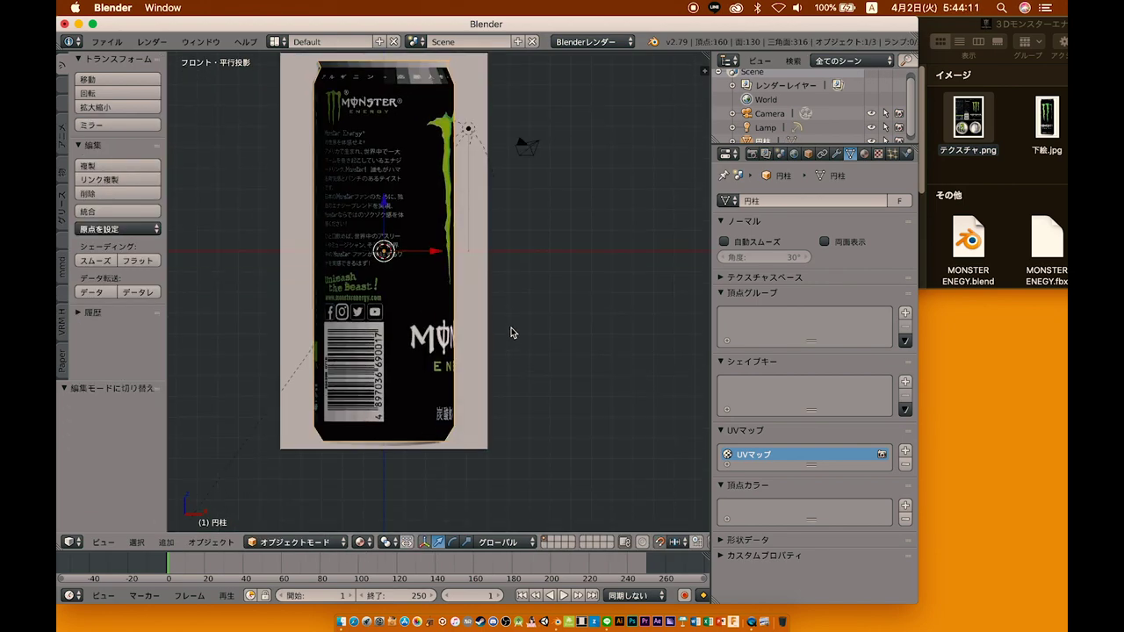
{"action": "scroll", "coordinate": [514, 326], "scroll_direction": "down", "scroll_amount": 2, "text": "shift"}
{"action": "scroll", "coordinate": [504, 304], "scroll_direction": "down", "scroll_amount": 1, "text": "shift"}
{"action": "scroll", "coordinate": [505, 304], "scroll_direction": "up", "scroll_amount": 3}
{"action": "scroll", "coordinate": [254, 339], "scroll_direction": "up", "scroll_amount": 1}
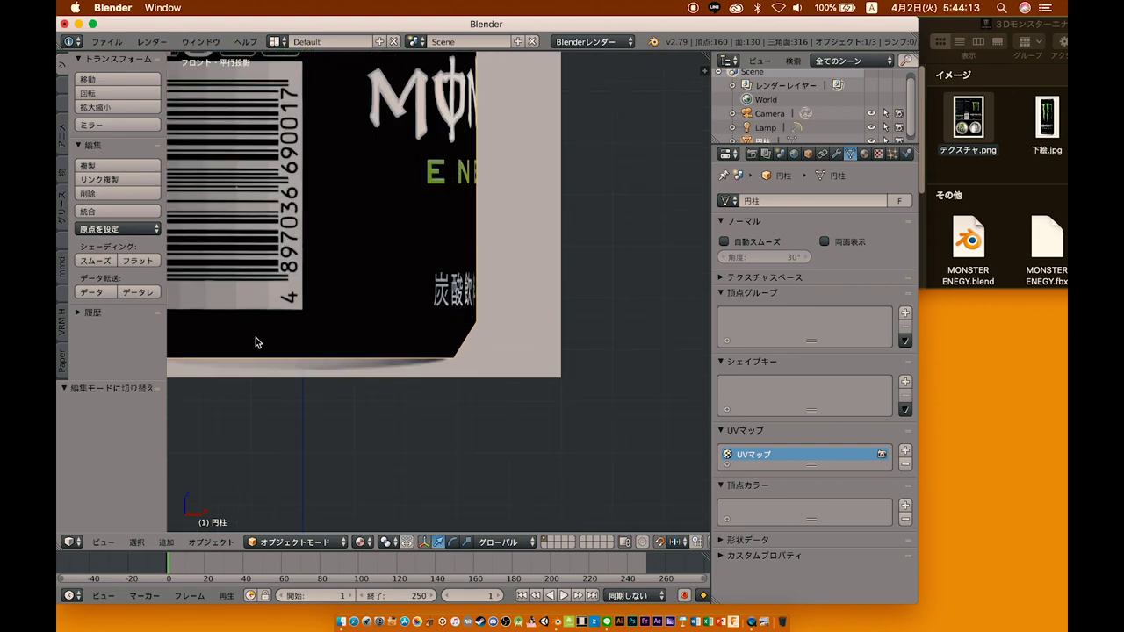
{"action": "scroll", "coordinate": [291, 337], "scroll_direction": "down", "scroll_amount": 2}
Step: In Edit Mode, select the ring of faces at the can's bottom edge and switch to the UV image editor
{"action": "key", "text": "Tab"}
{"action": "key", "text": "alt+z"}
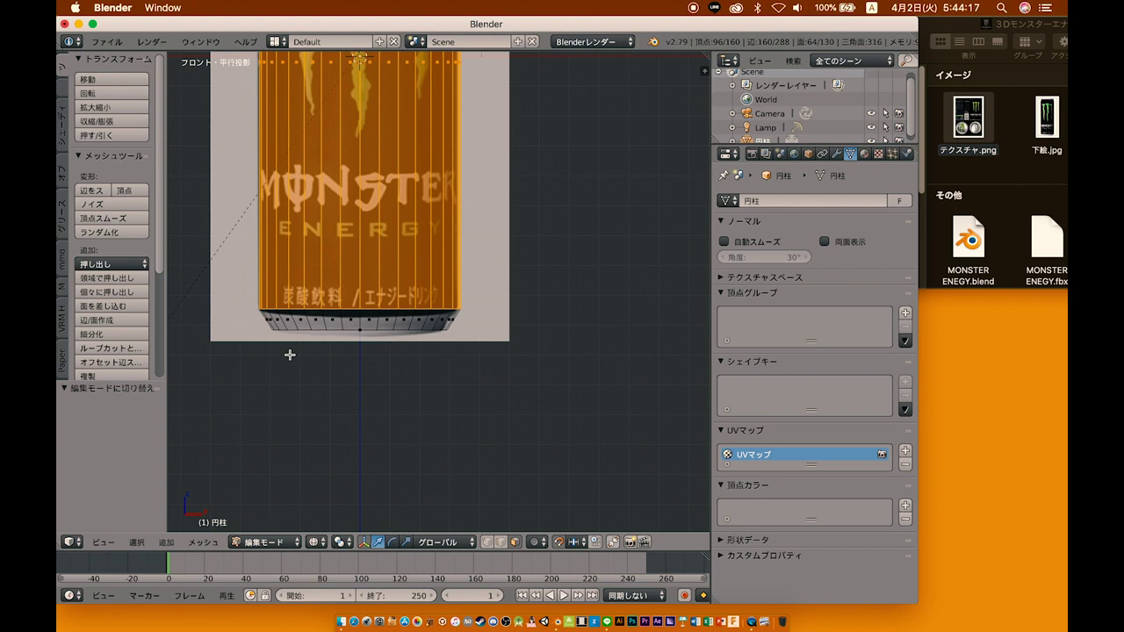
{"action": "right_click", "coordinate": [288, 320]}
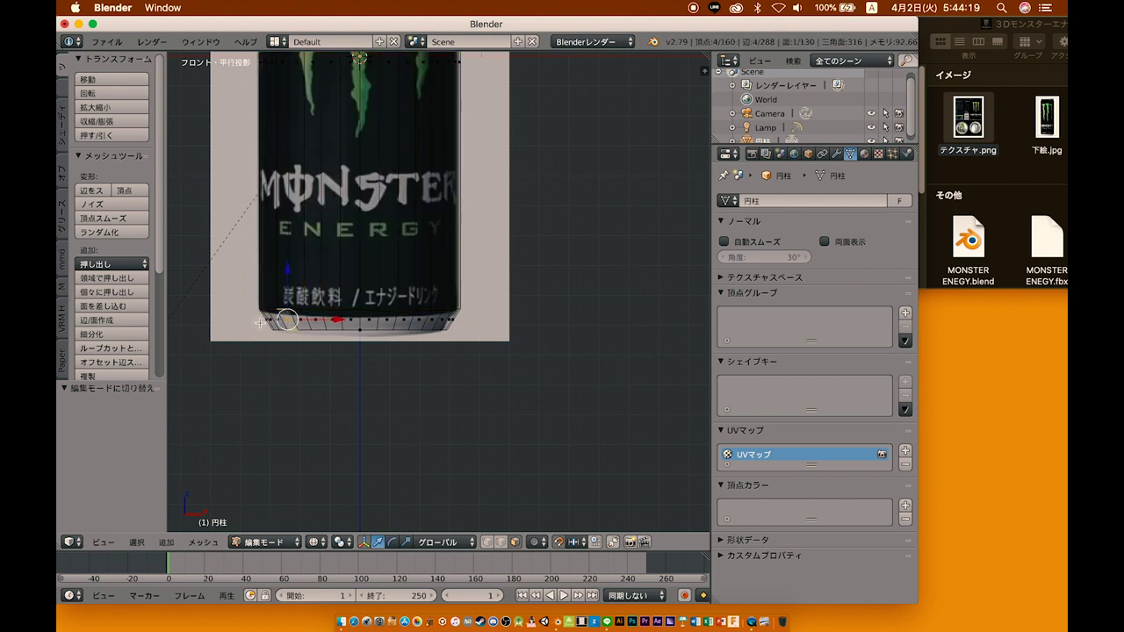
{"action": "right_click", "coordinate": [403, 328], "text": "ctrl"}
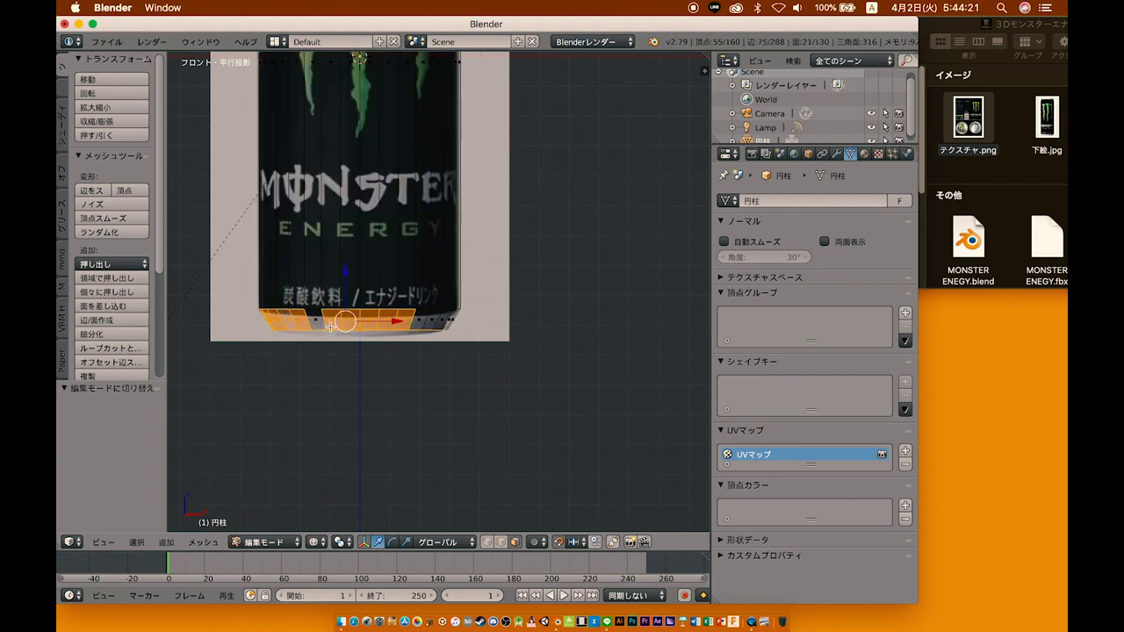
{"action": "right_click", "coordinate": [422, 321], "text": "ctrl"}
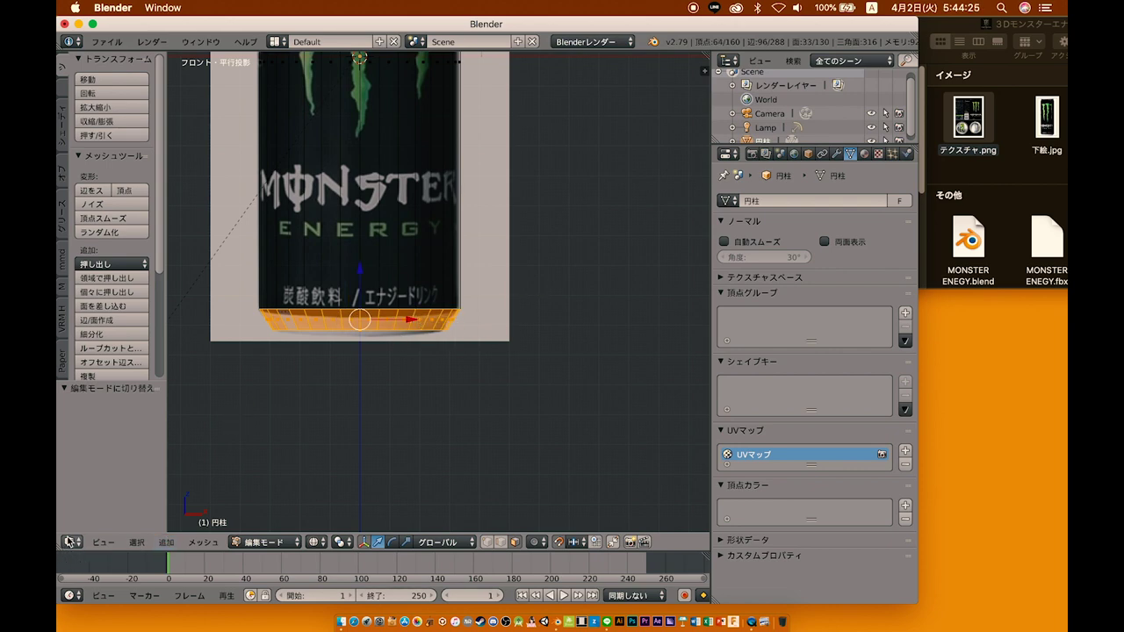
{"action": "left_click", "coordinate": [70, 542]}
{"action": "left_click", "coordinate": [88, 434]}
Step: Drop テクスチャ.png into the UV image editor and zoom out so it fits
{"action": "scroll", "coordinate": [370, 290], "scroll_direction": "up", "scroll_amount": 3}
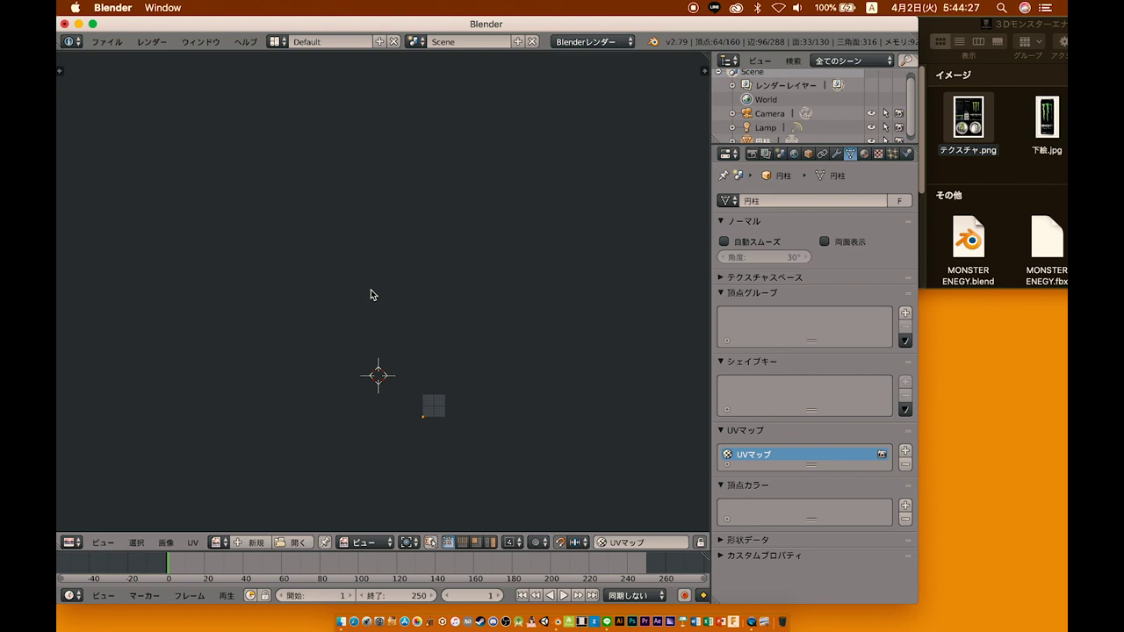
{"action": "scroll", "coordinate": [400, 245], "scroll_direction": "up", "scroll_amount": 2}
{"action": "scroll", "coordinate": [400, 245], "scroll_direction": "up", "scroll_amount": 4}
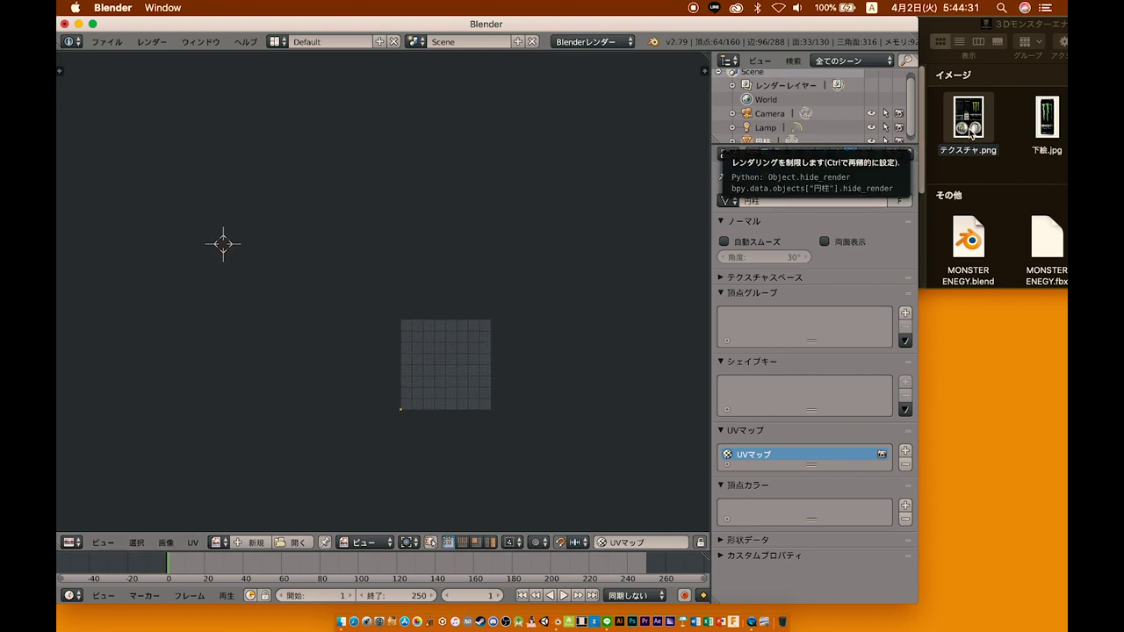
{"action": "left_click_drag", "start_coordinate": [969, 128], "coordinate": [427, 409]}
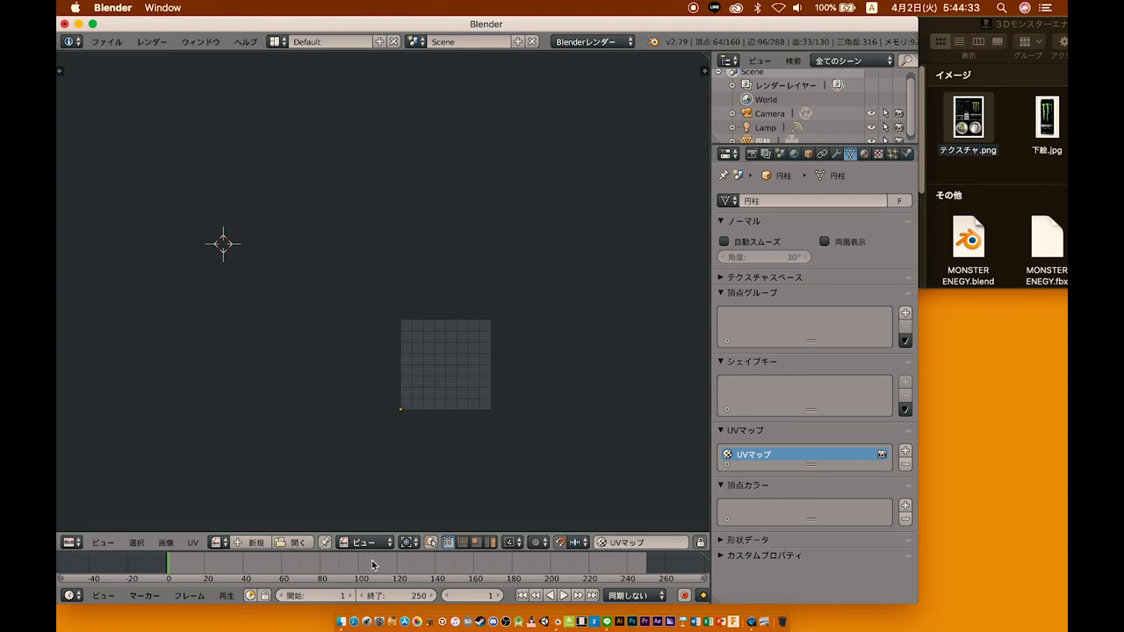
{"action": "scroll", "coordinate": [131, 471], "scroll_direction": "down", "scroll_amount": 6}
{"action": "scroll", "coordinate": [131, 472], "scroll_direction": "down", "scroll_amount": 2}
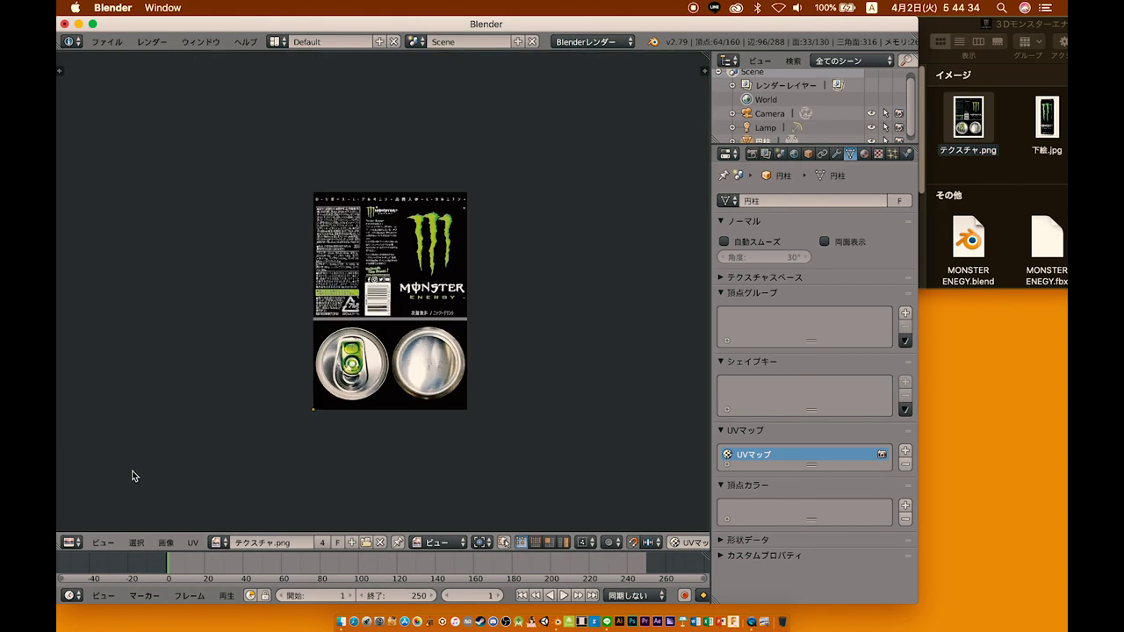
Step: Back in the 3D view, unwrap the selected bottom faces with 展開 (Unwrap)
{"action": "left_click", "coordinate": [70, 549]}
{"action": "left_click", "coordinate": [77, 525]}
{"action": "key", "text": "u"}
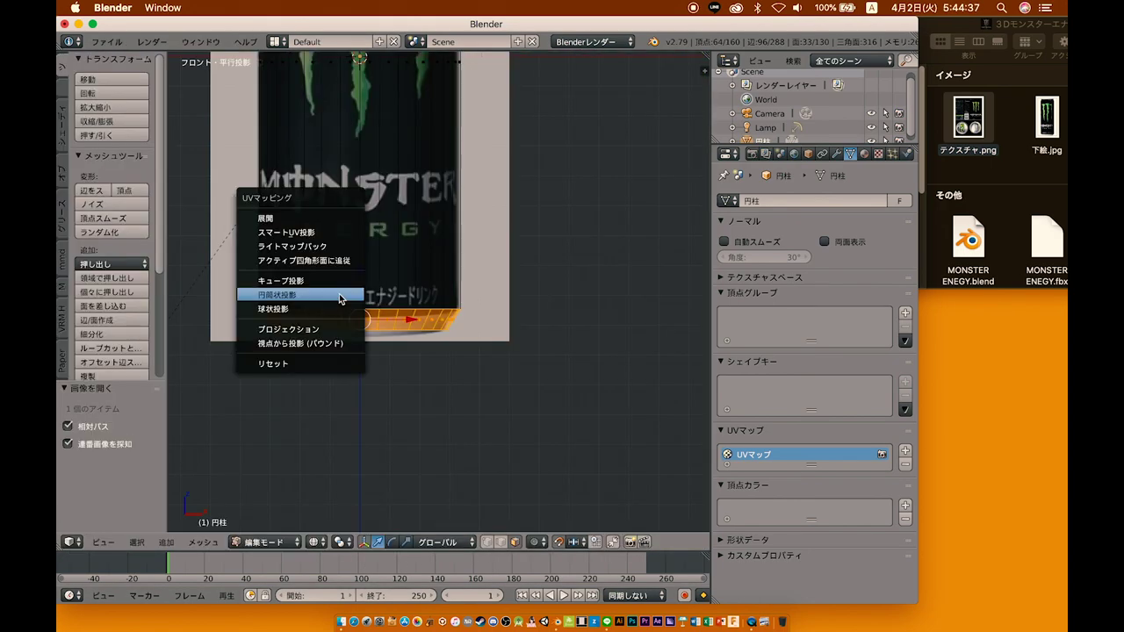
{"action": "left_click", "coordinate": [339, 220]}
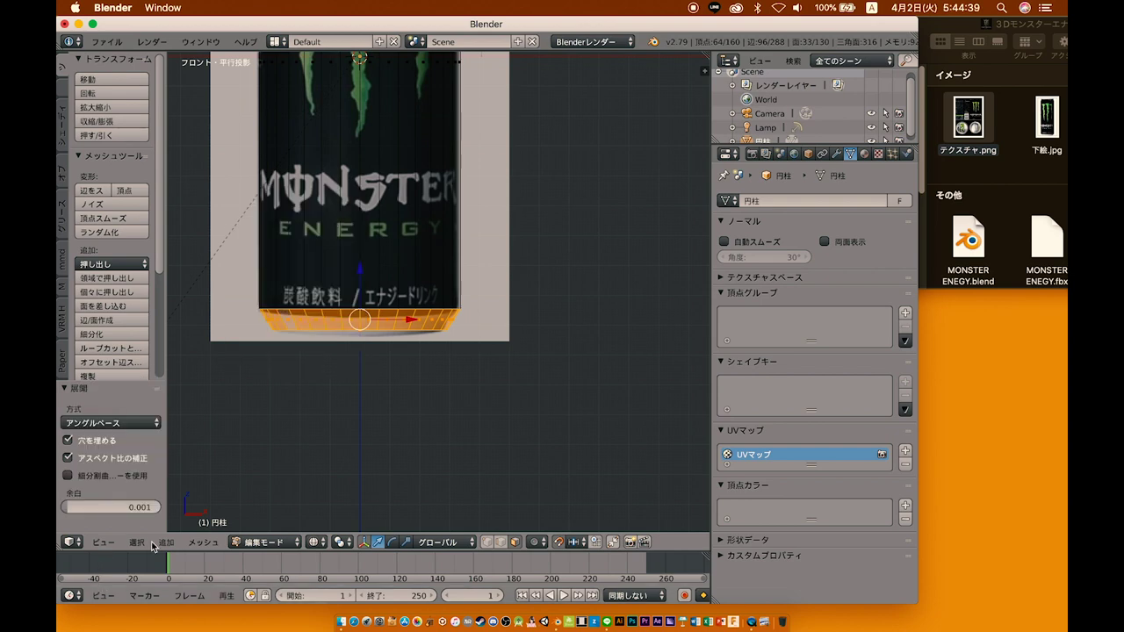
{"action": "key", "text": "u"}
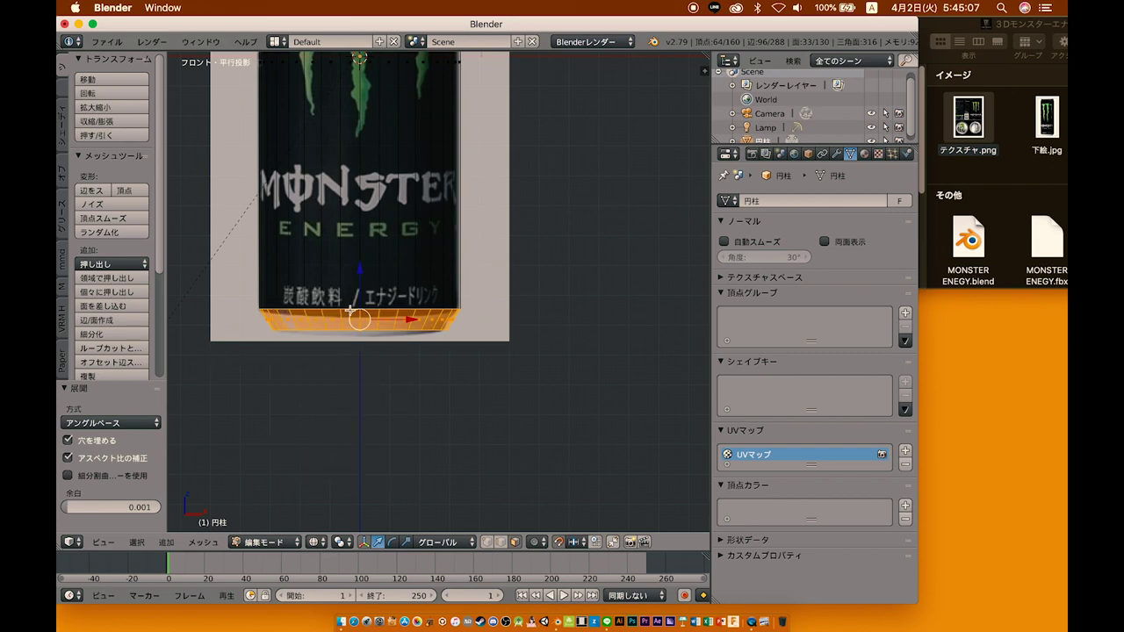
Step: In the UV image editor, move the bottom UV ring over the can-bottom photo
{"action": "key", "text": "u"}
{"action": "left_click", "coordinate": [71, 541]}
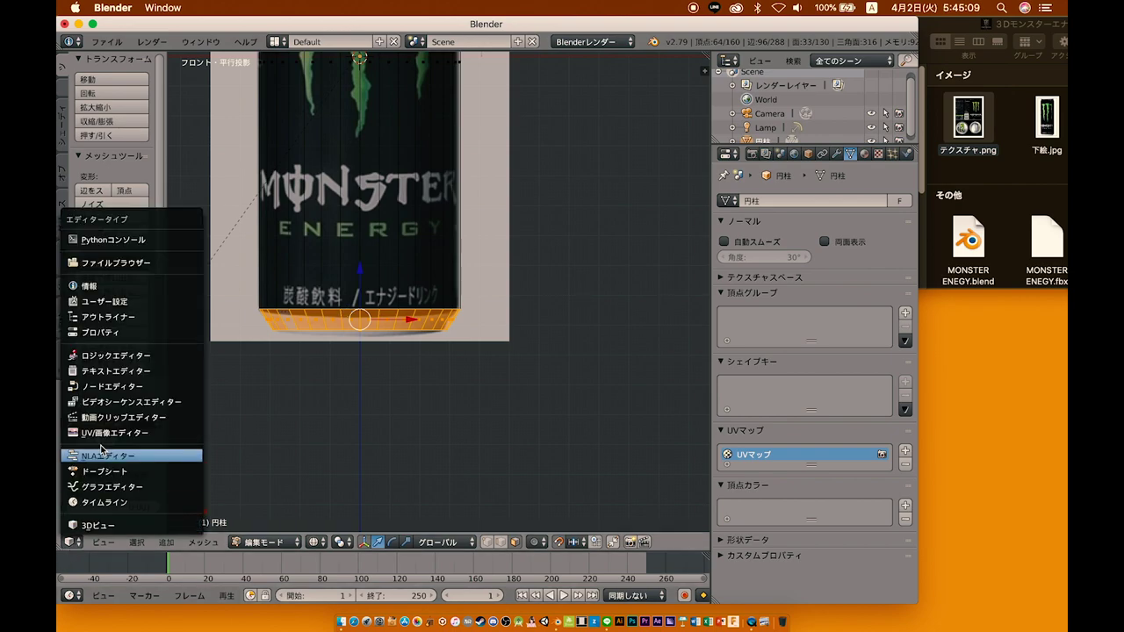
{"action": "left_click", "coordinate": [102, 433]}
{"action": "scroll", "coordinate": [336, 295], "scroll_direction": "up", "scroll_amount": 2}
{"action": "scroll", "coordinate": [431, 293], "scroll_direction": "up", "scroll_amount": 3}
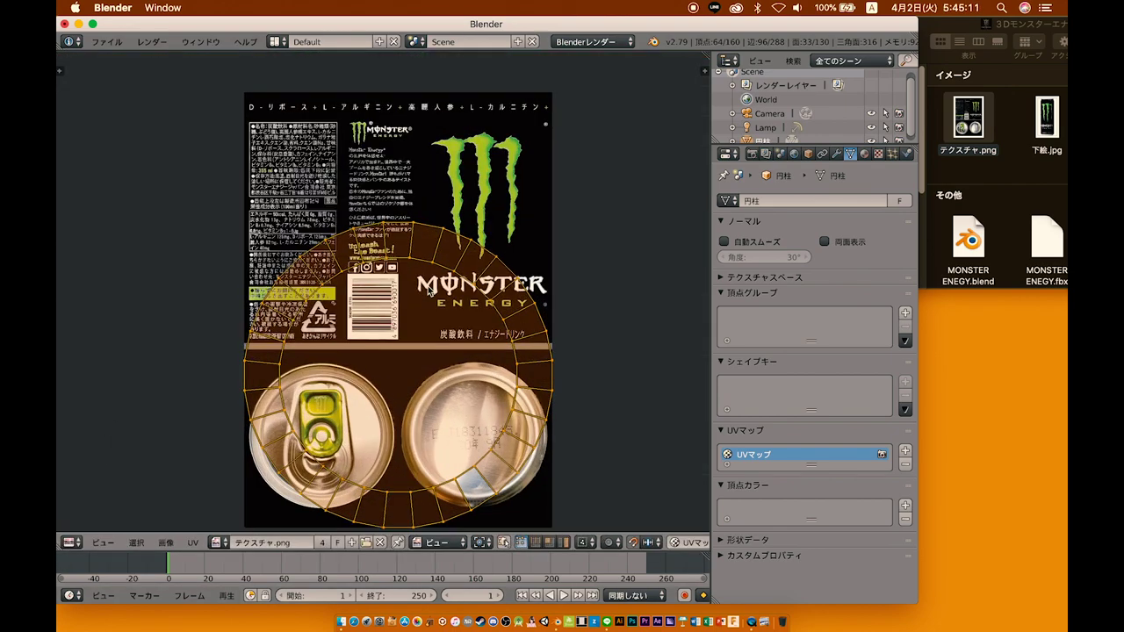
{"action": "key", "text": "g"}
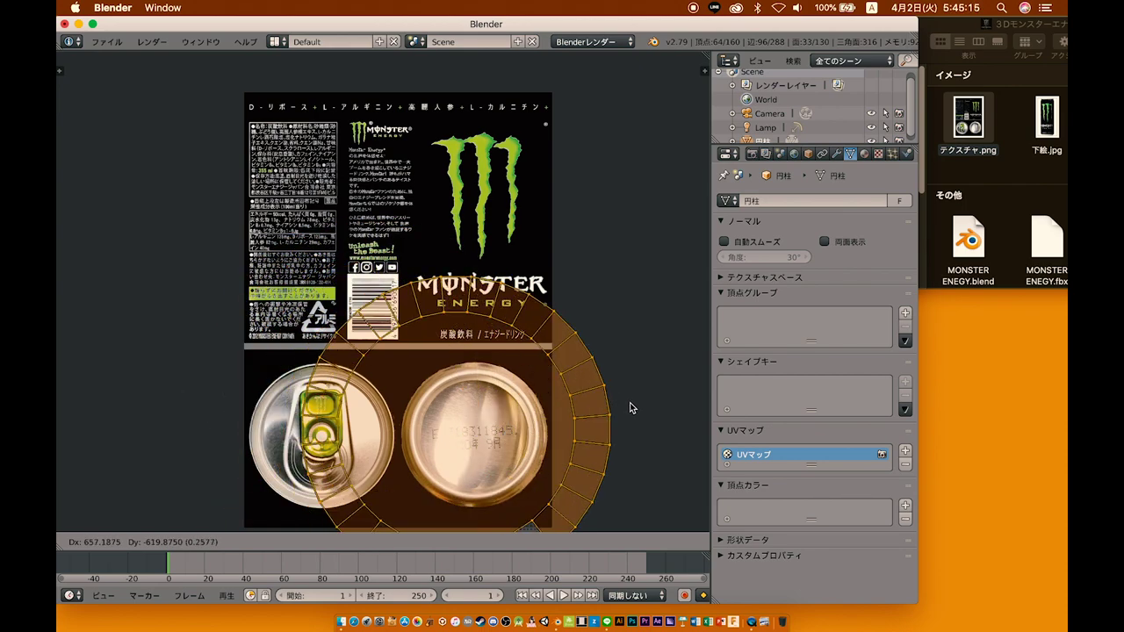
{"action": "left_click", "coordinate": [657, 420]}
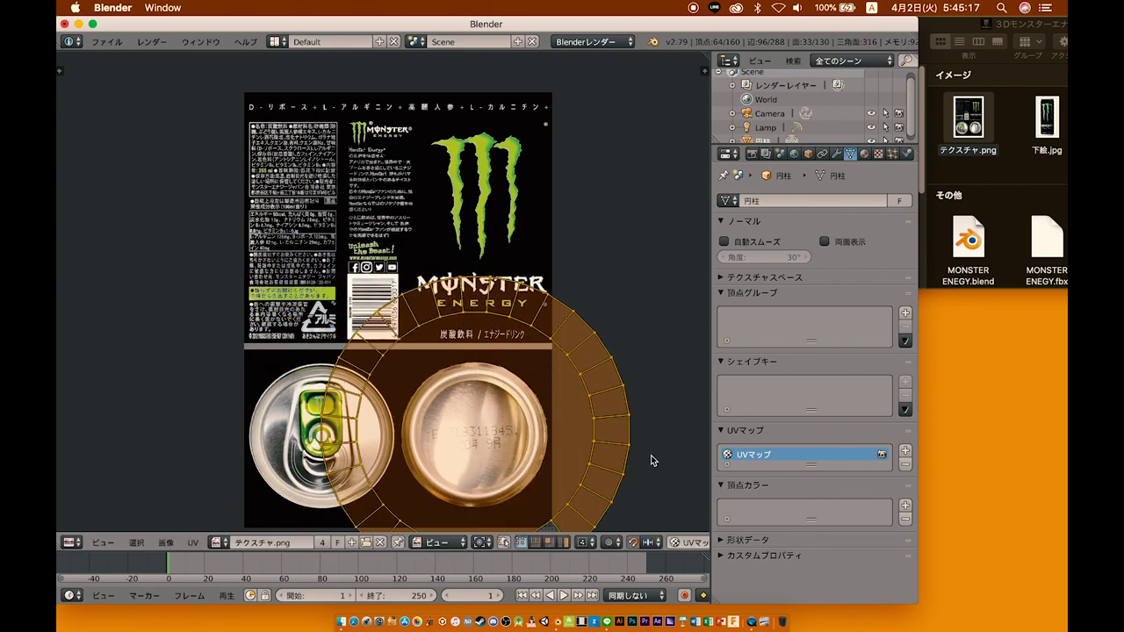
Step: Scale the bottom UV ring down to 0.4835 and nudge it into place
{"action": "key", "text": "s"}
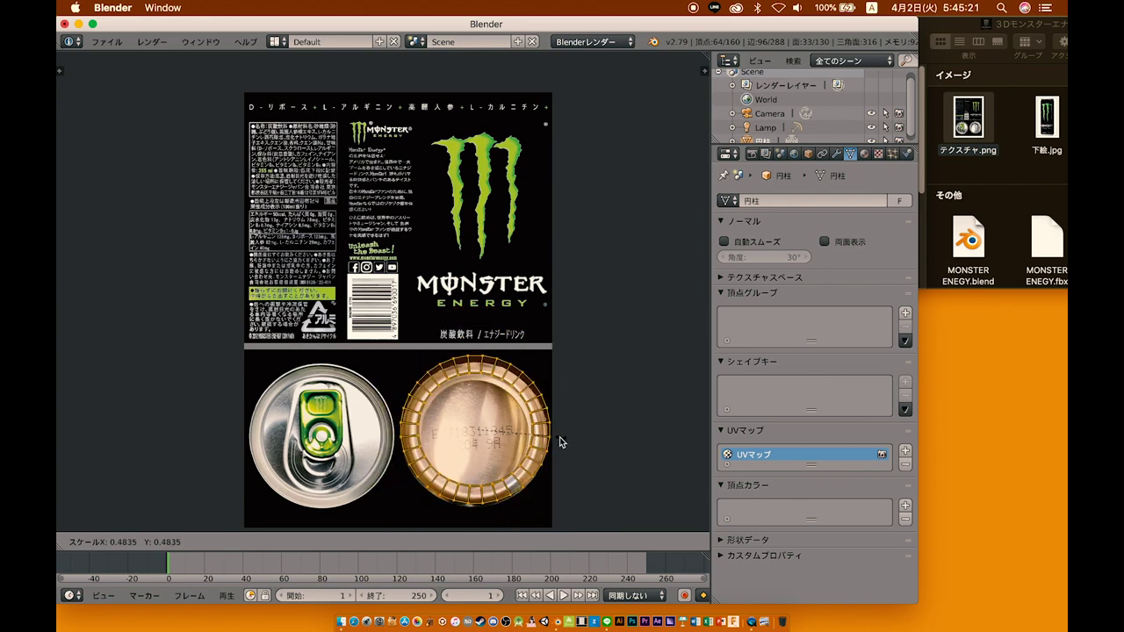
{"action": "left_click", "coordinate": [557, 436]}
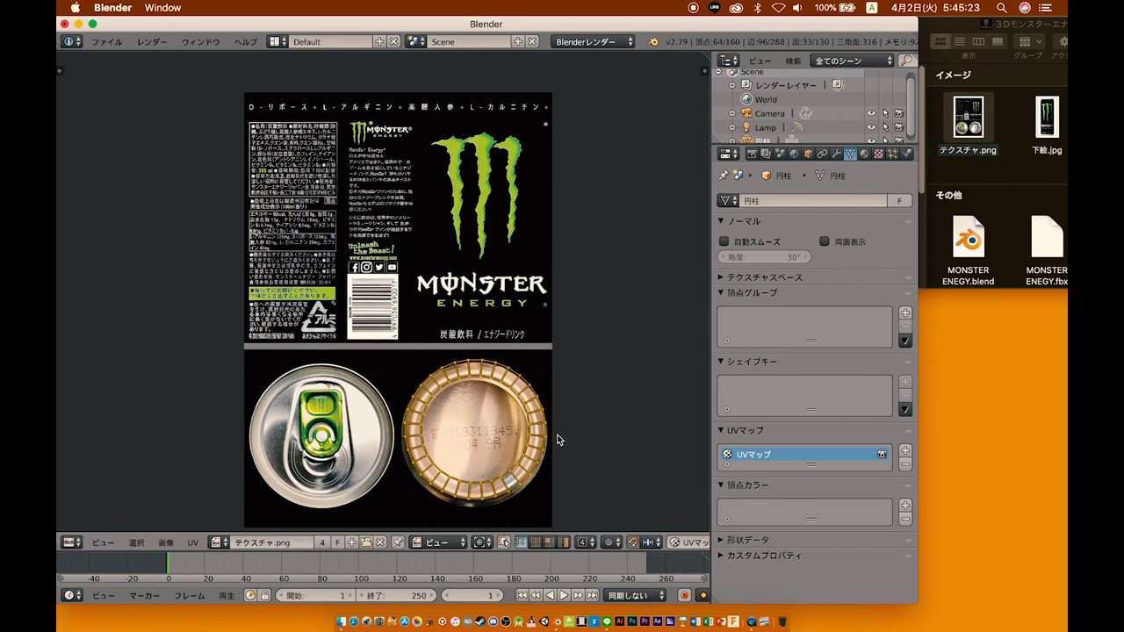
{"action": "key", "text": "g"}
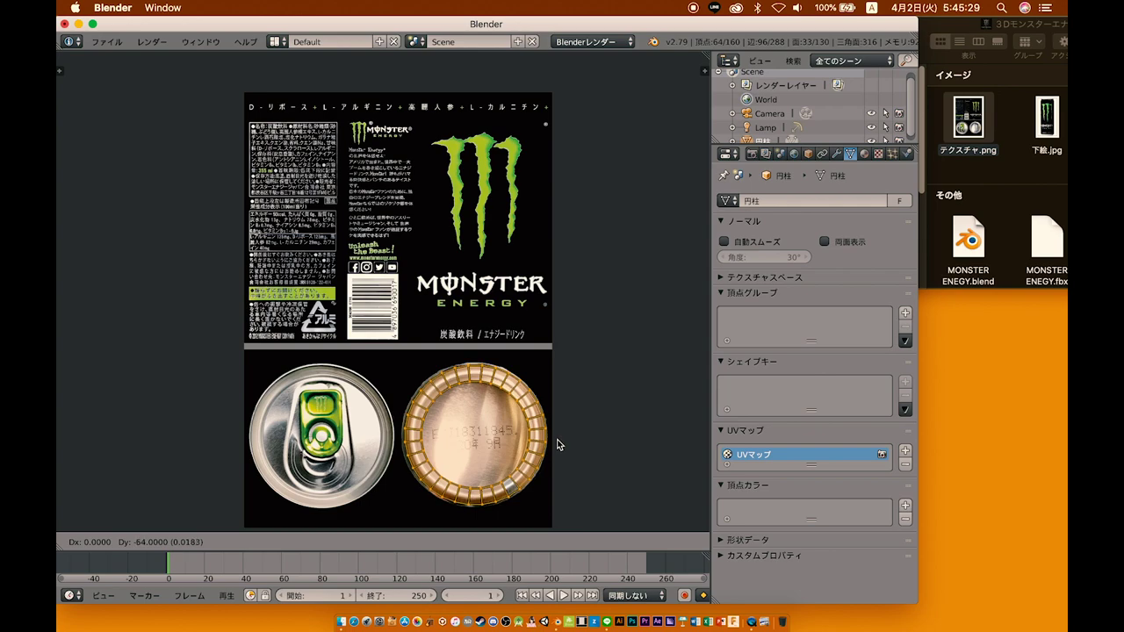
{"action": "left_click", "coordinate": [557, 444]}
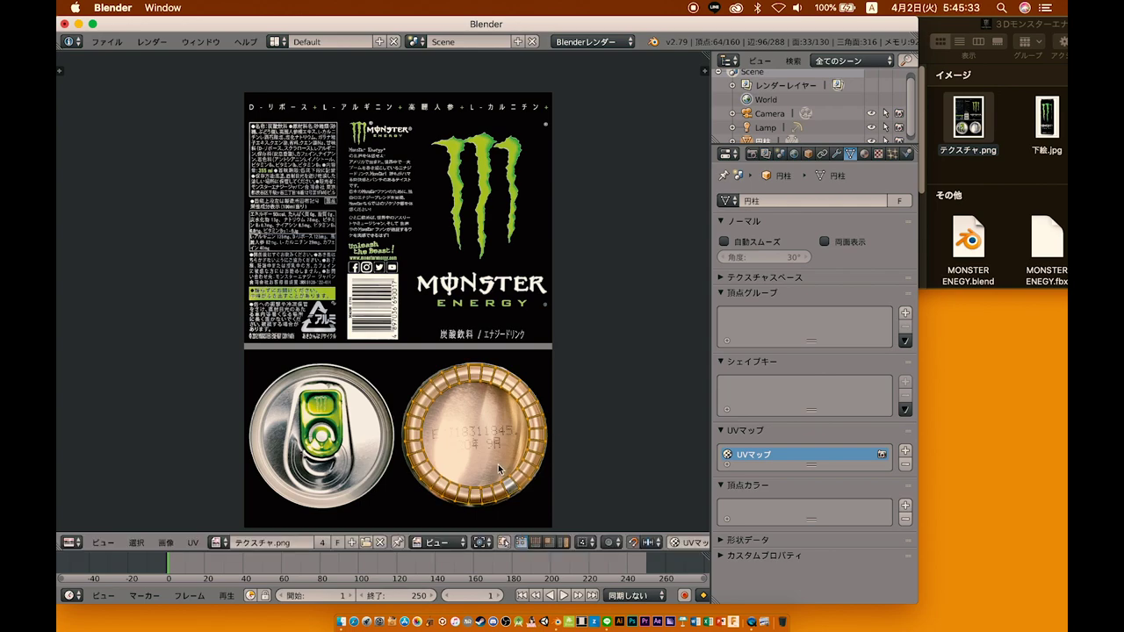
{"action": "left_click", "coordinate": [71, 543]}
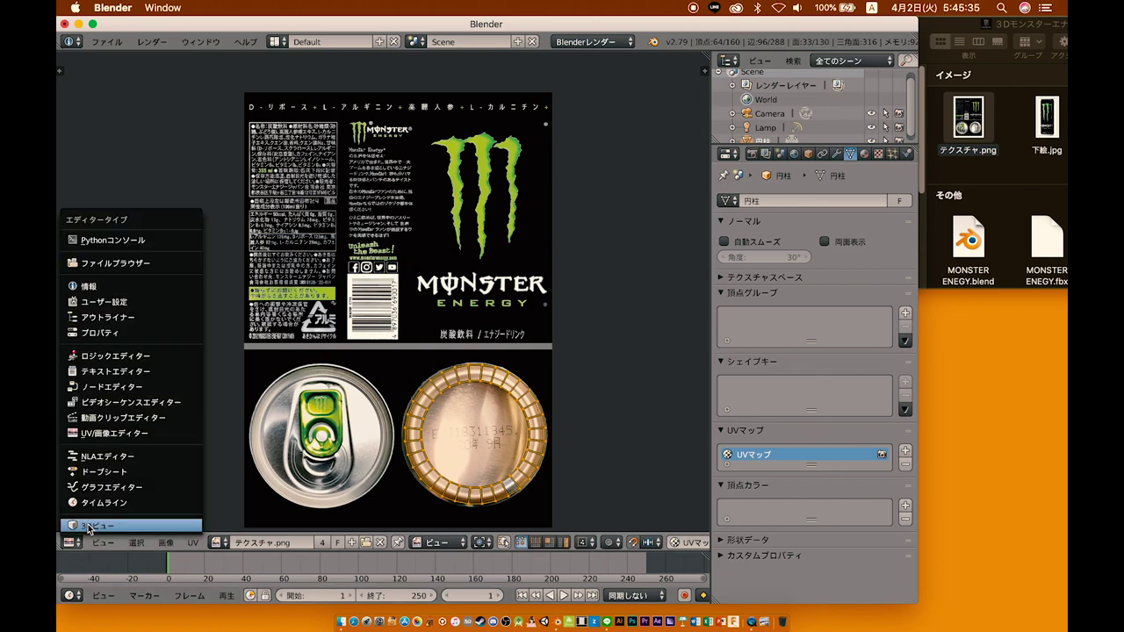
Step: Switch back to the 3D view with Material shading in Object Mode
{"action": "left_click", "coordinate": [88, 526]}
{"action": "scroll", "coordinate": [330, 335], "scroll_direction": "up", "scroll_amount": 1}
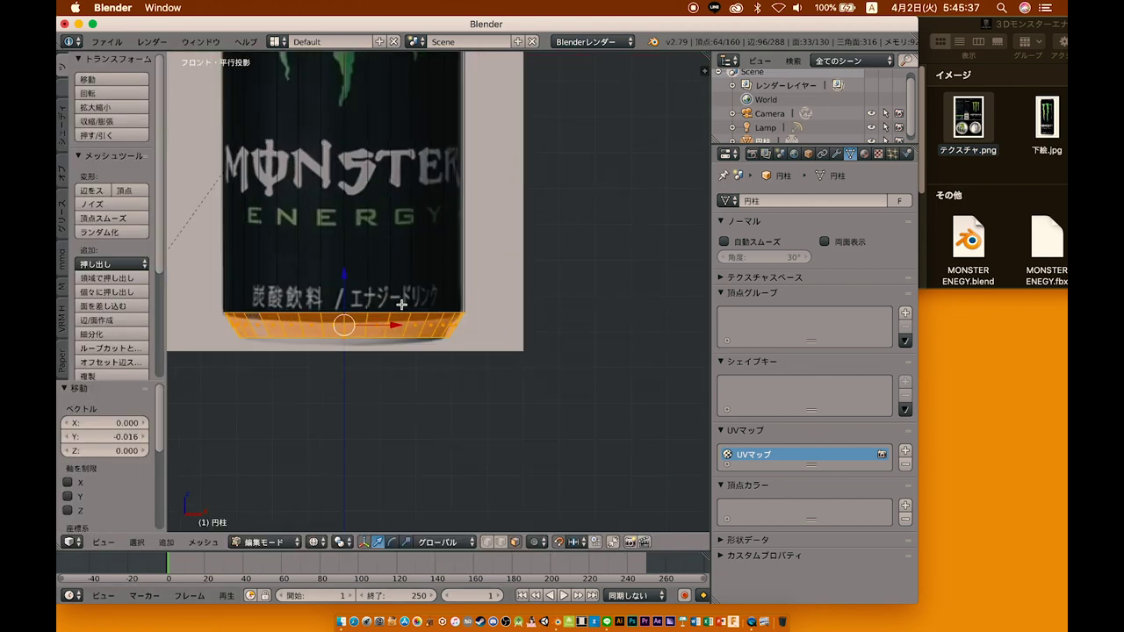
{"action": "scroll", "coordinate": [401, 305], "scroll_direction": "up", "scroll_amount": 2}
{"action": "scroll", "coordinate": [376, 329], "scroll_direction": "down", "scroll_amount": 1}
{"action": "left_click", "coordinate": [340, 542]}
{"action": "left_click", "coordinate": [341, 468]}
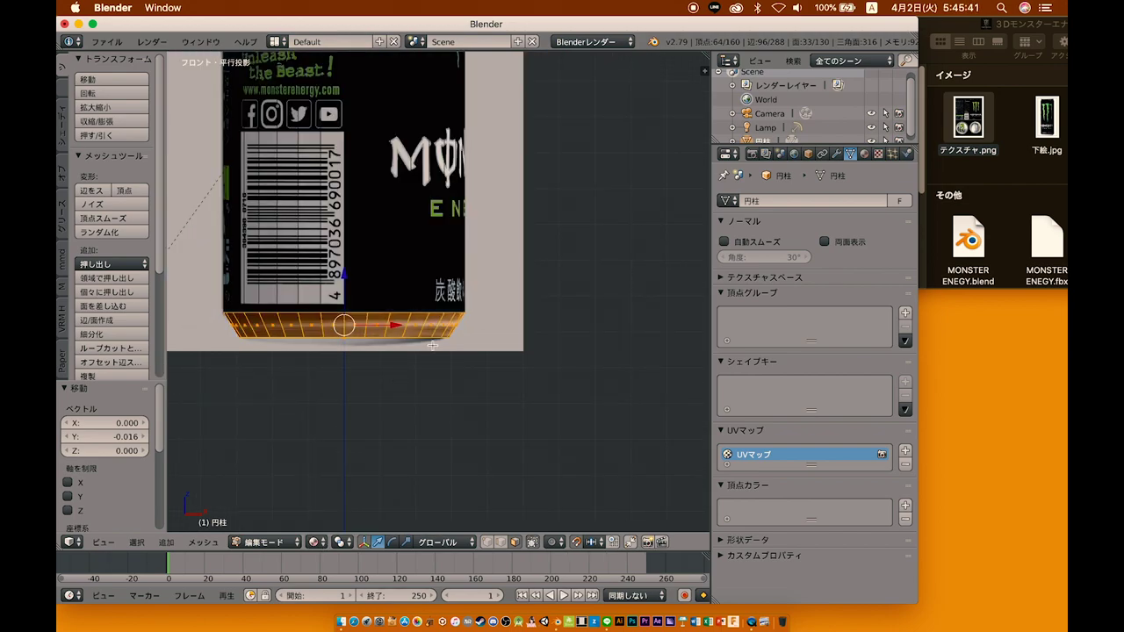
{"action": "key", "text": "Tab"}
Step: Orbit beneath the can to inspect the textured base ring
{"action": "mouse_move", "coordinate": [496, 314]}
{"action": "middle_mouse_down"}
{"action": "mouse_move", "coordinate": [454, 271]}
{"action": "mouse_move", "coordinate": [472, 289]}
{"action": "middle_mouse_up"}
{"action": "key", "text": "Tab"}
{"action": "scroll", "coordinate": [439, 296], "scroll_direction": "up", "scroll_amount": 1}
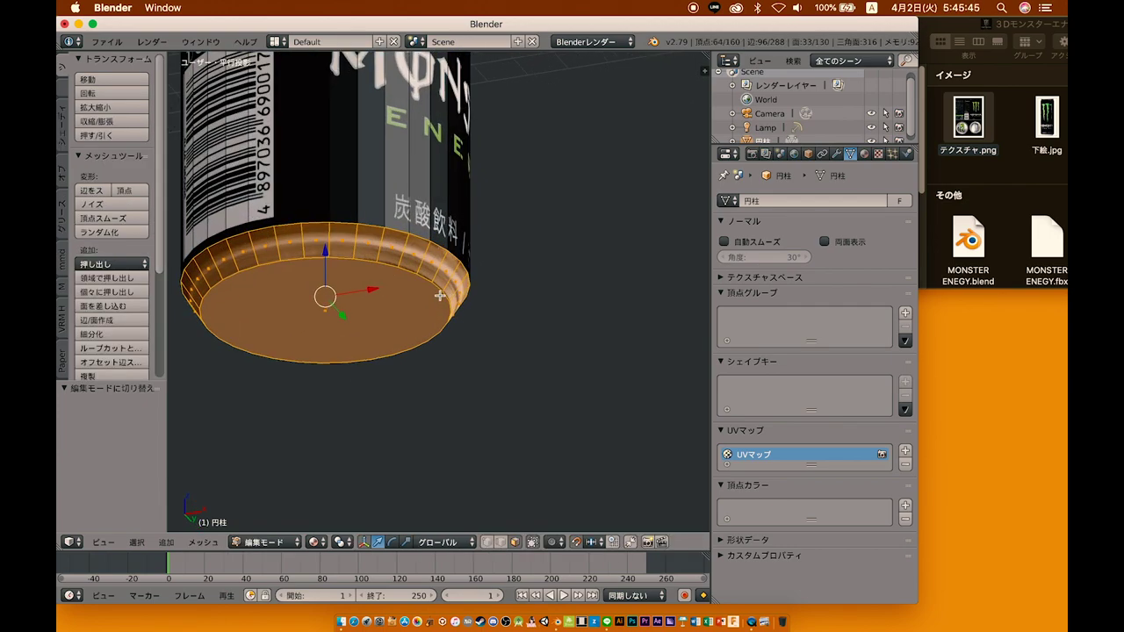
{"action": "middle_click_drag", "start_coordinate": [385, 283], "coordinate": [350, 312]}
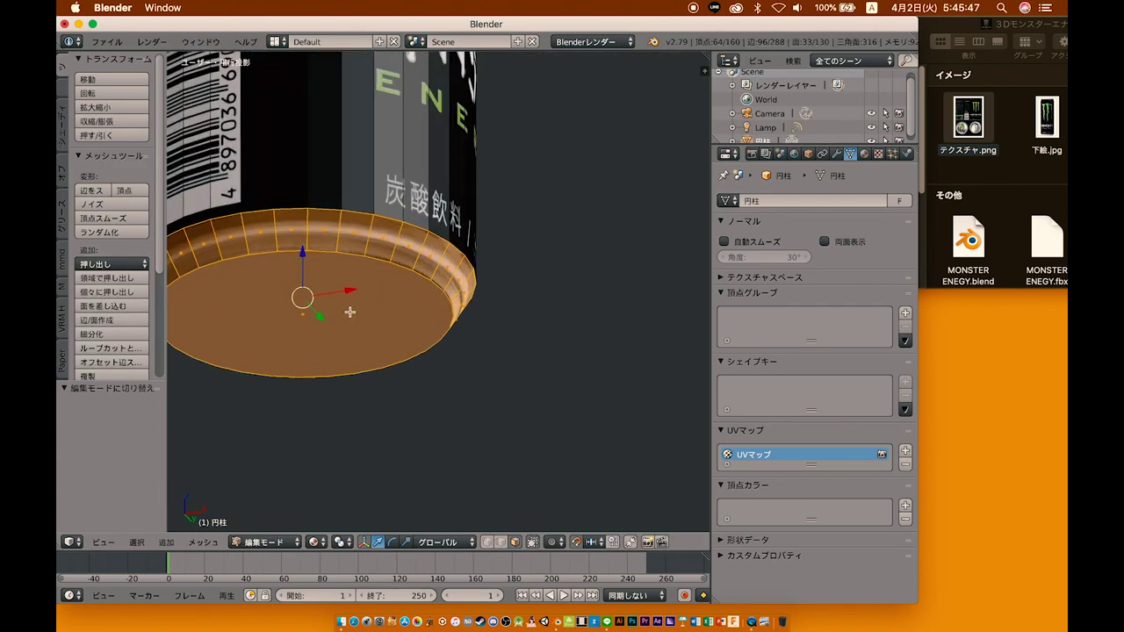
{"action": "key", "text": "Tab"}
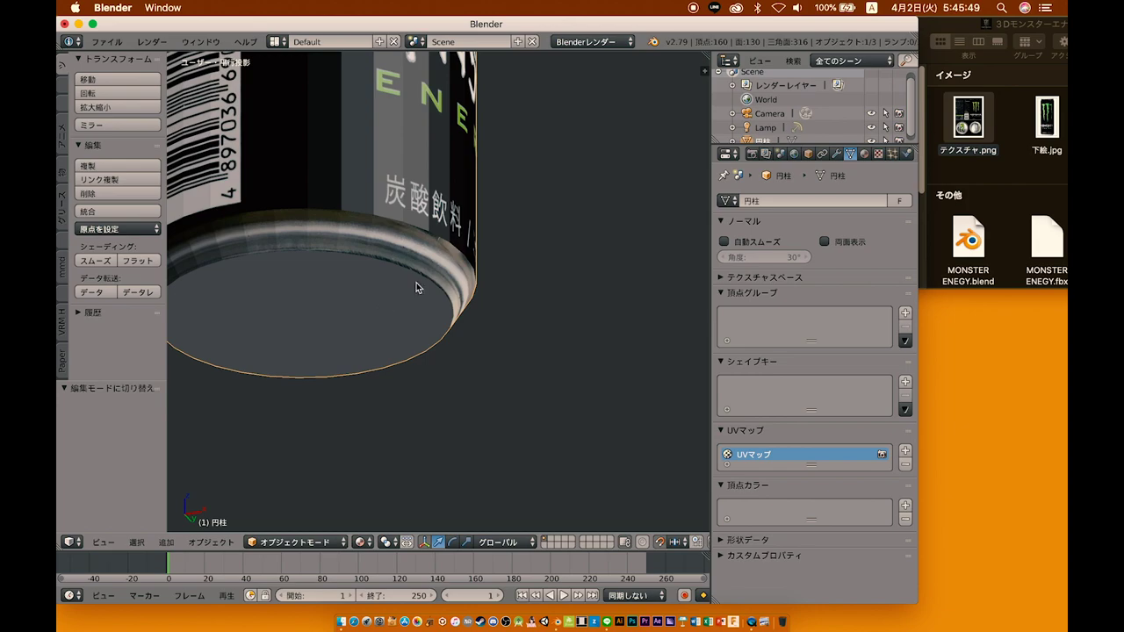
{"action": "key", "text": "Tab"}
{"action": "key", "text": "Tab"}
{"action": "middle_click_drag", "start_coordinate": [320, 297], "coordinate": [349, 279]}
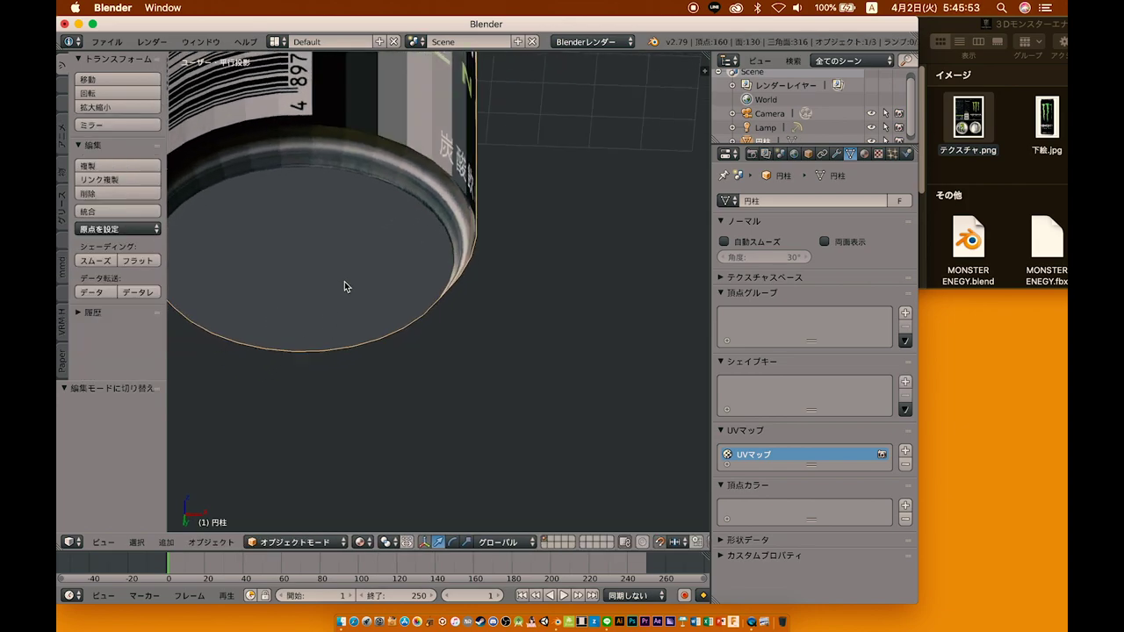
Step: Assign the Textue material to the selected bottom faces in Edit Mode
{"action": "left_click", "coordinate": [865, 154]}
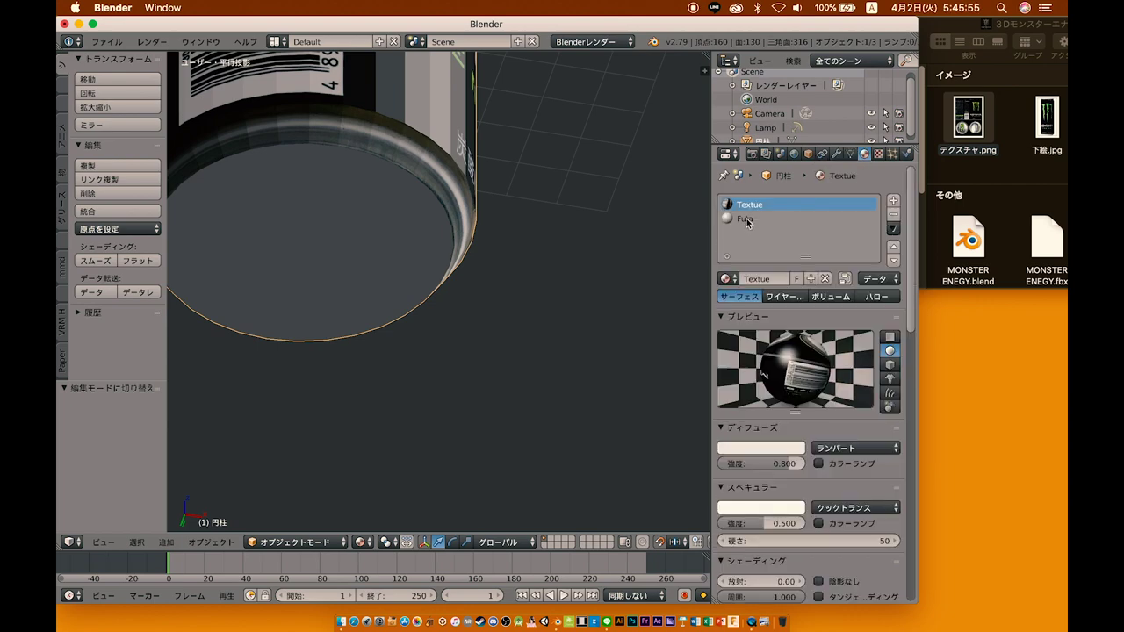
{"action": "left_click", "coordinate": [746, 220]}
{"action": "left_click", "coordinate": [751, 207]}
{"action": "key", "text": "Tab"}
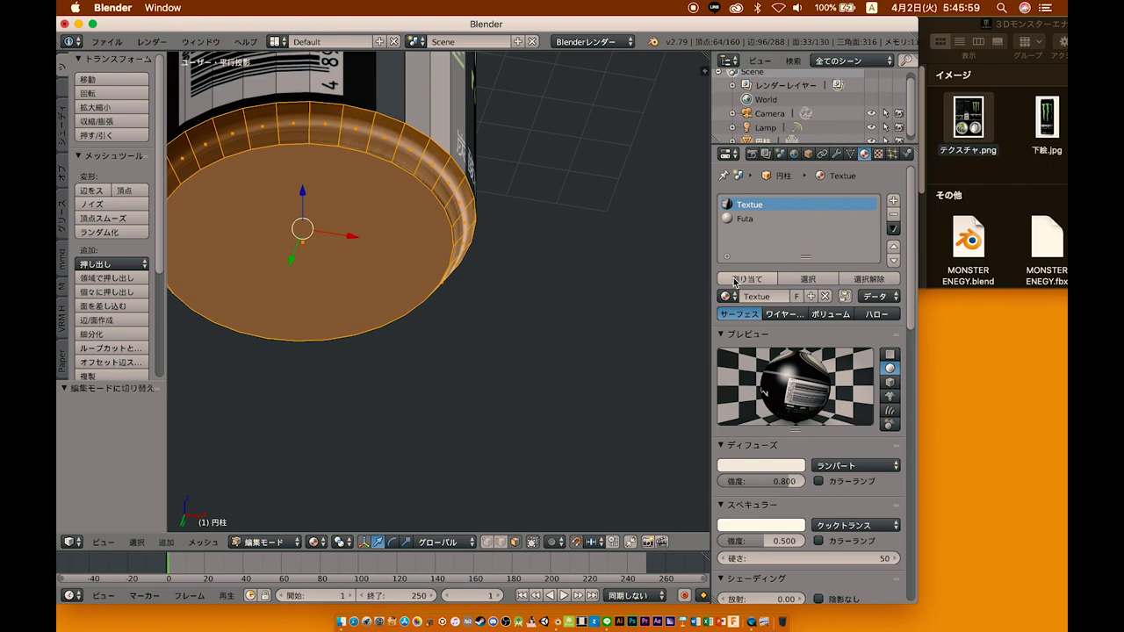
{"action": "left_click", "coordinate": [748, 279]}
{"action": "key", "text": "Tab"}
{"action": "middle_click_drag", "start_coordinate": [481, 251], "coordinate": [472, 226]}
{"action": "scroll", "coordinate": [501, 228], "scroll_direction": "up", "scroll_amount": 3, "text": "shift"}
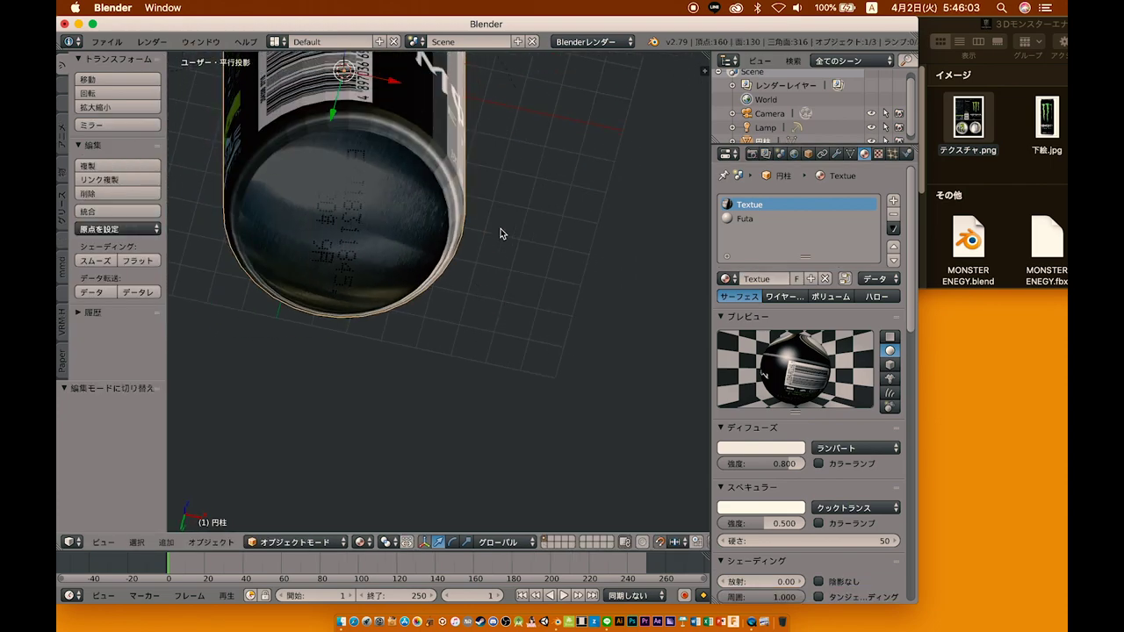
{"action": "scroll", "coordinate": [501, 229], "scroll_direction": "up", "scroll_amount": 3, "text": "shift"}
Step: Reselect the Textue material slot and orbit to check the barcode side and can bottom
{"action": "left_click", "coordinate": [753, 219]}
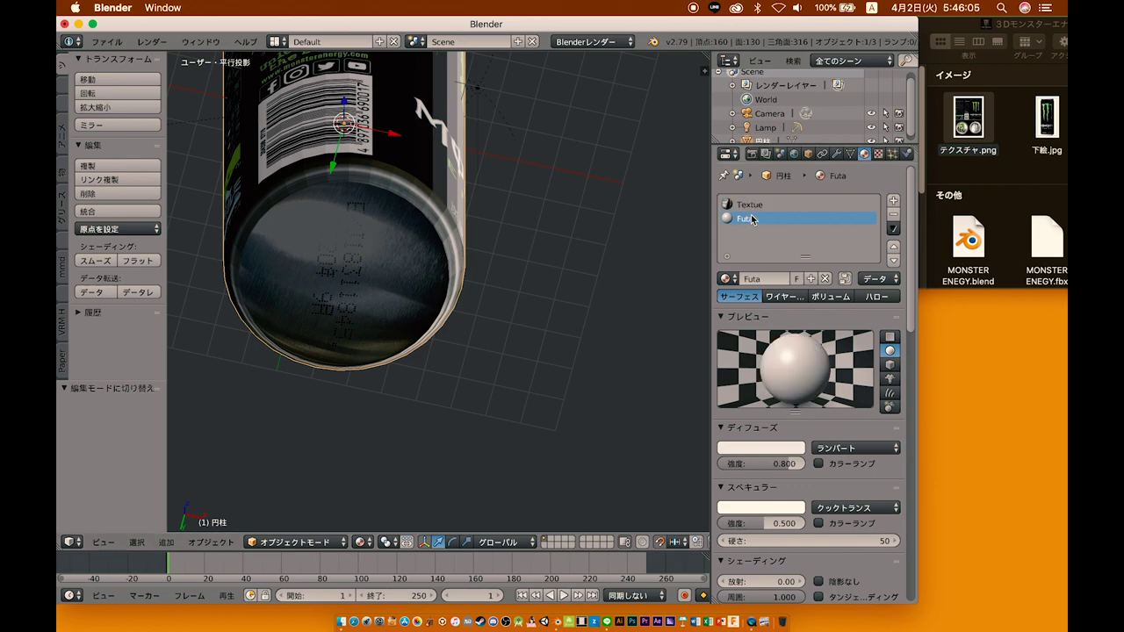
{"action": "left_click", "coordinate": [759, 205]}
{"action": "left_click", "coordinate": [759, 218]}
{"action": "left_click", "coordinate": [759, 204]}
{"action": "left_click", "coordinate": [759, 218]}
{"action": "left_click", "coordinate": [759, 205]}
{"action": "middle_click_drag", "start_coordinate": [383, 203], "coordinate": [419, 247]}
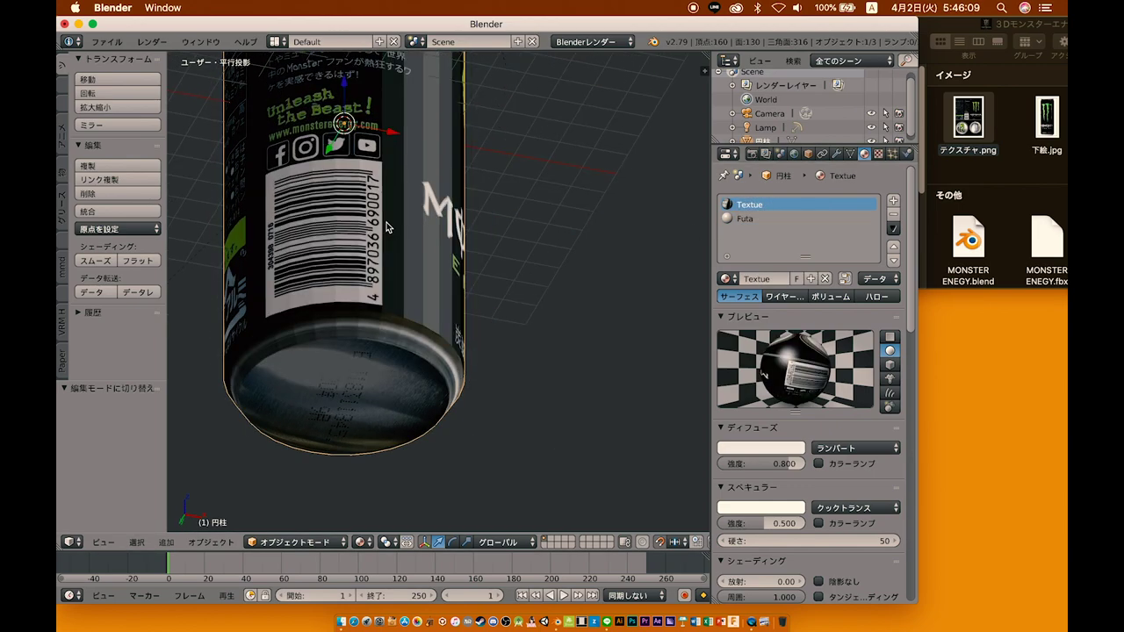
{"action": "mouse_move", "coordinate": [410, 248]}
{"action": "middle_mouse_down"}
{"action": "mouse_move", "coordinate": [332, 254]}
{"action": "mouse_move", "coordinate": [350, 245]}
{"action": "mouse_move", "coordinate": [359, 258]}
{"action": "mouse_move", "coordinate": [341, 318]}
{"action": "mouse_move", "coordinate": [387, 268]}
{"action": "middle_mouse_up"}
{"action": "scroll", "coordinate": [388, 267], "scroll_direction": "up", "scroll_amount": 2}
{"action": "scroll", "coordinate": [393, 273], "scroll_direction": "up", "scroll_amount": 3}
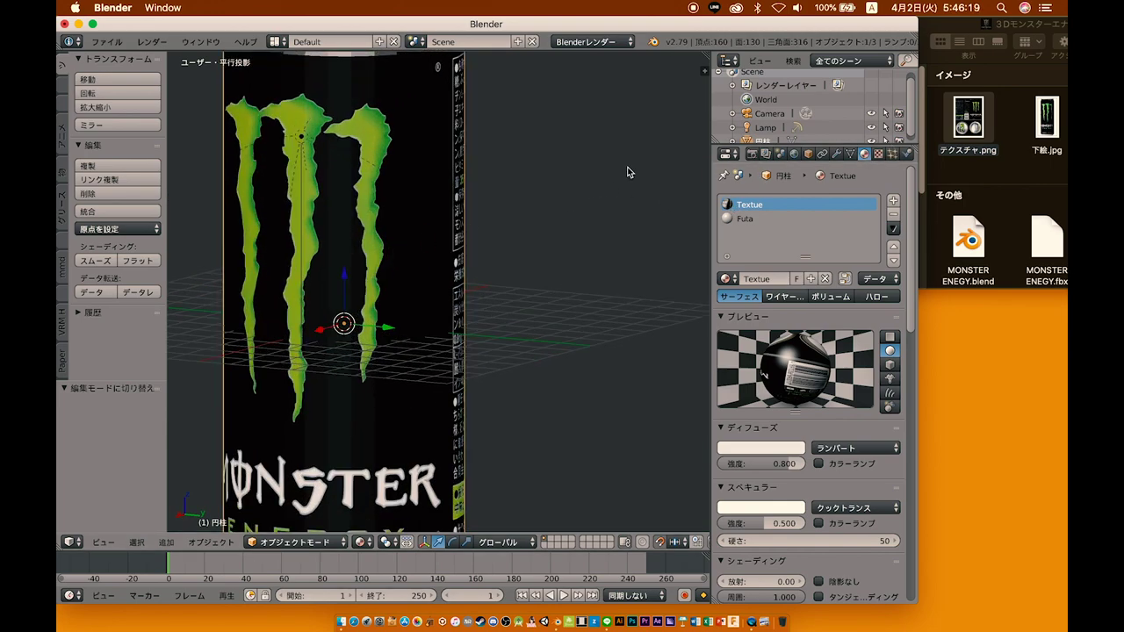
Step: Set the Textue material's diffuse intensity to 1.000 and specular intensity to 0.000
{"action": "scroll", "coordinate": [536, 165], "scroll_direction": "down", "scroll_amount": 2}
{"action": "middle_click_drag", "start_coordinate": [470, 145], "coordinate": [354, 159]}
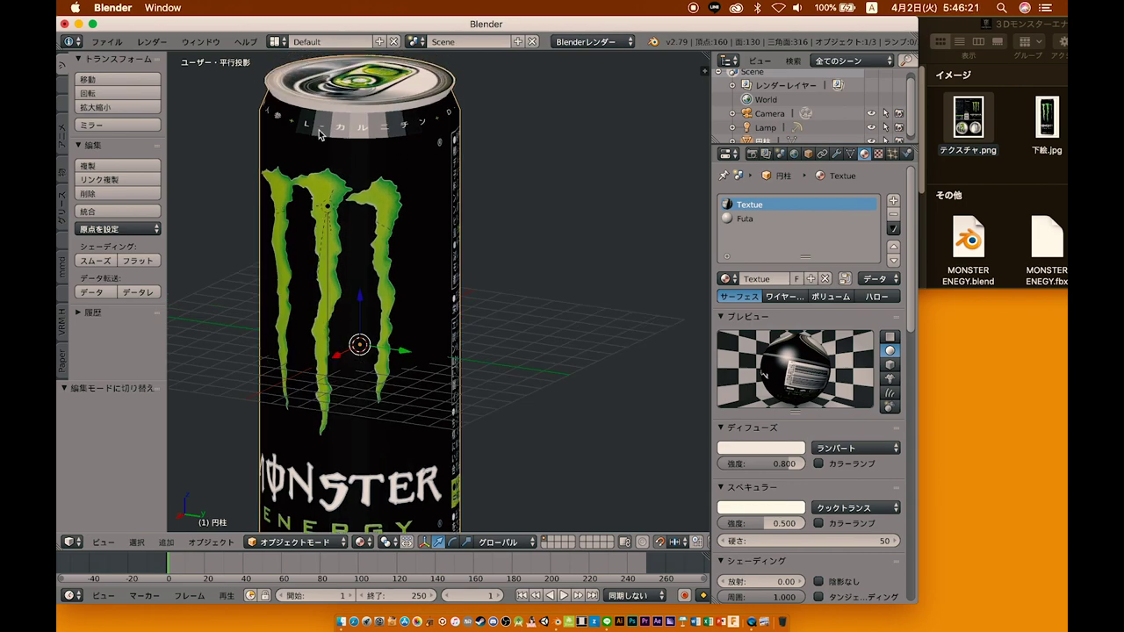
{"action": "mouse_move", "coordinate": [391, 125]}
{"action": "middle_mouse_down"}
{"action": "mouse_move", "coordinate": [340, 123]}
{"action": "mouse_move", "coordinate": [360, 117]}
{"action": "middle_mouse_up"}
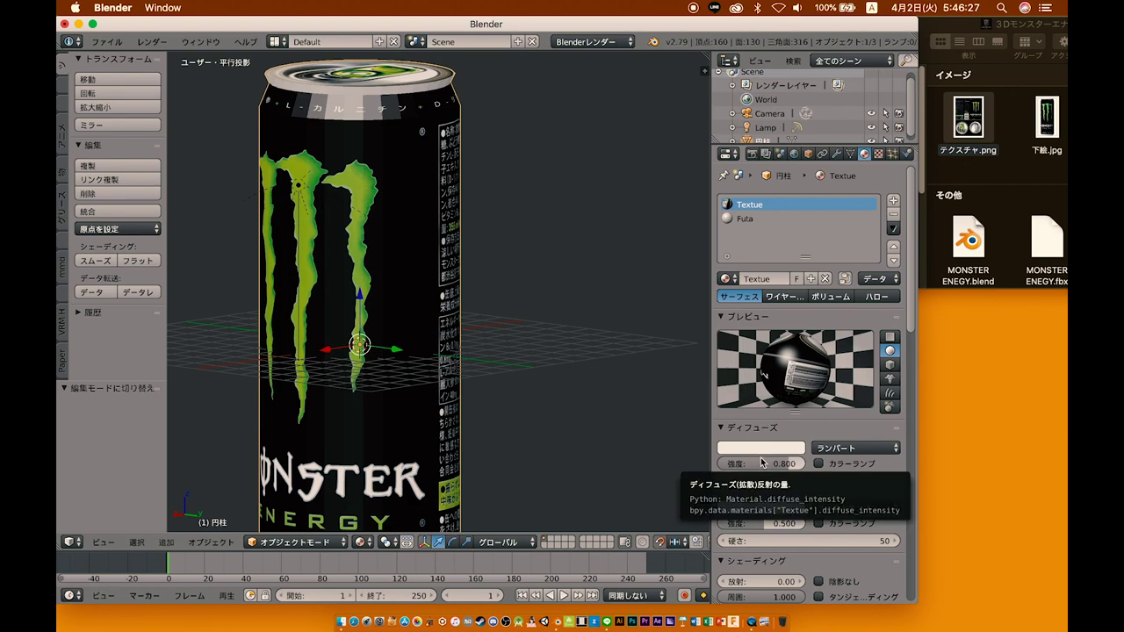
{"action": "mouse_move", "coordinate": [766, 465]}
{"action": "left_mouse_down"}
{"action": "mouse_move", "coordinate": [738, 465]}
{"action": "mouse_move", "coordinate": [799, 464]}
{"action": "left_mouse_up"}
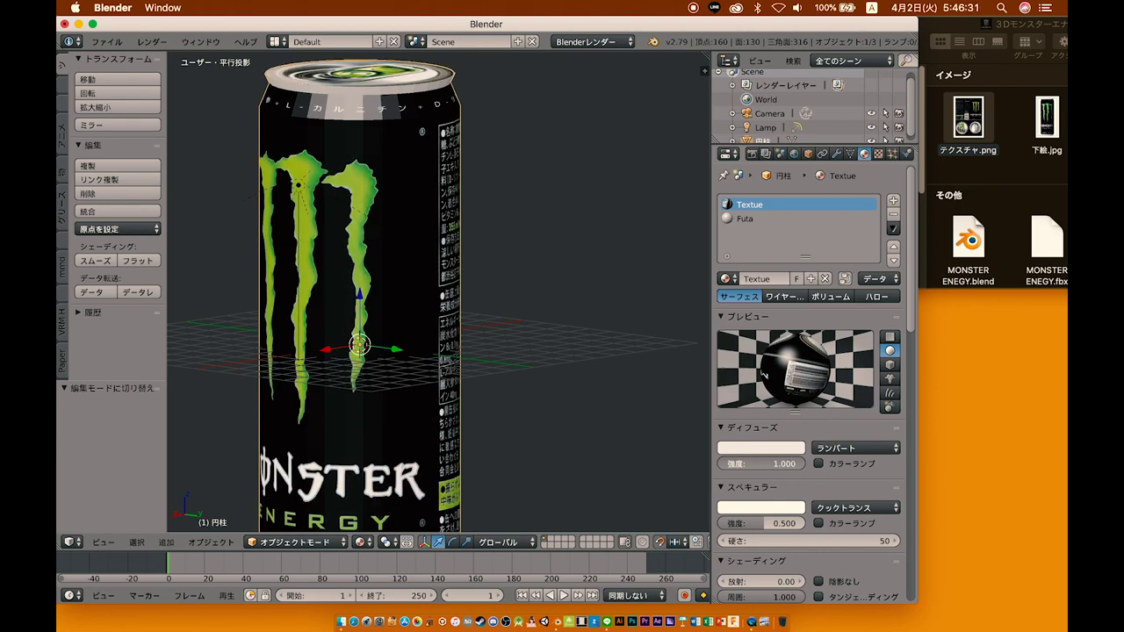
{"action": "left_click_drag", "start_coordinate": [760, 524], "coordinate": [729, 524]}
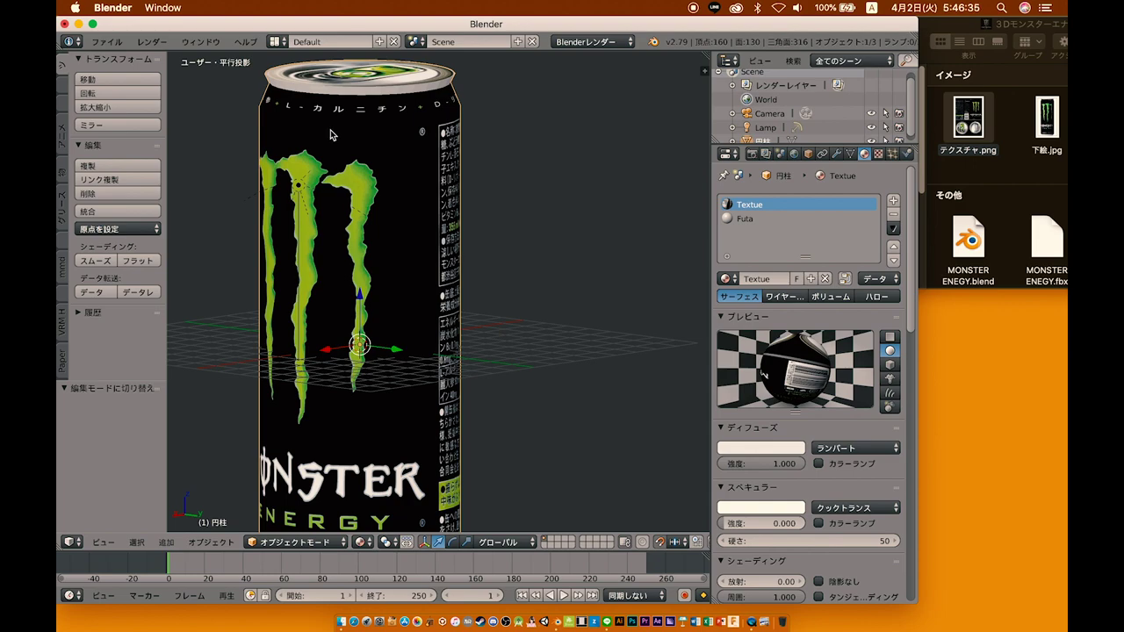
Step: Select the Futa material and raise its diffuse intensity to 1.000
{"action": "middle_click_drag", "start_coordinate": [330, 135], "coordinate": [394, 145]}
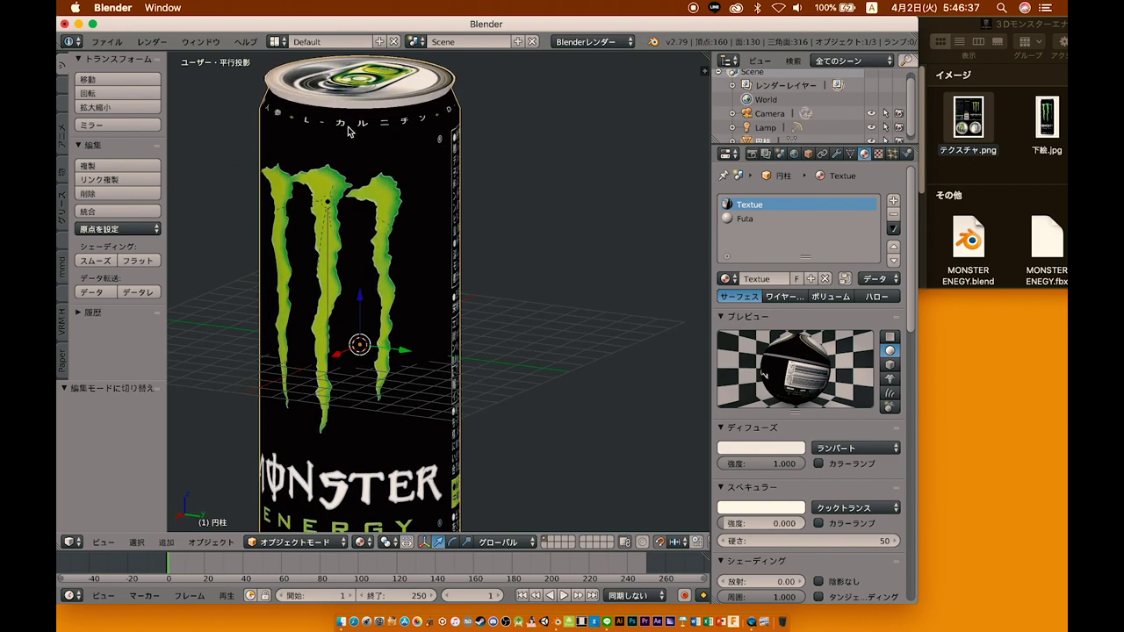
{"action": "left_click", "coordinate": [770, 219]}
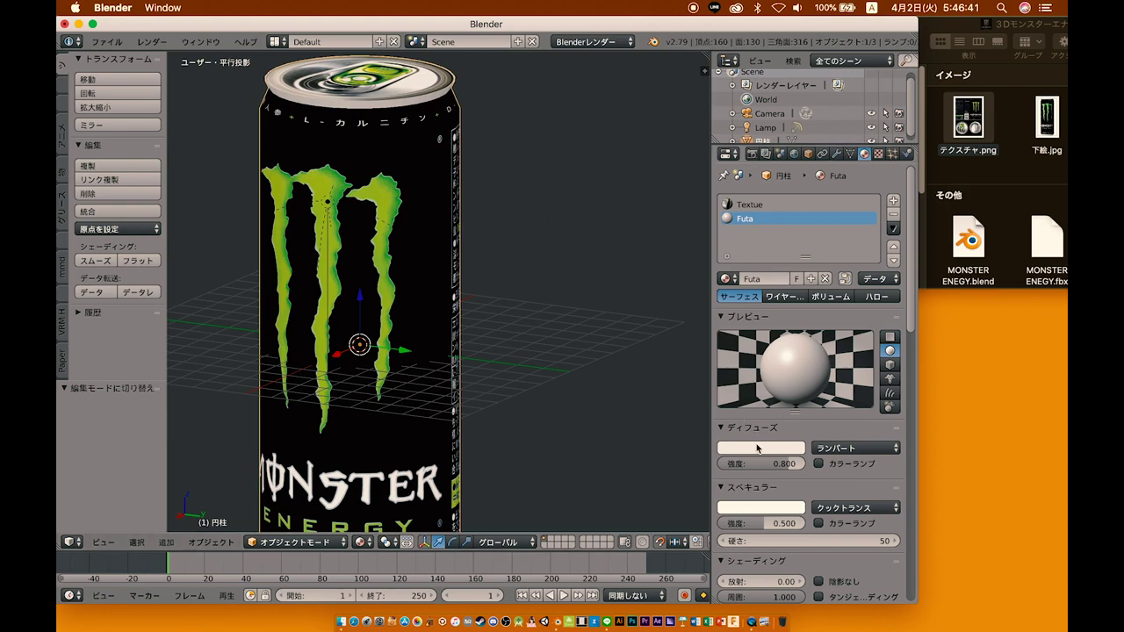
{"action": "left_click_drag", "start_coordinate": [761, 464], "coordinate": [795, 464]}
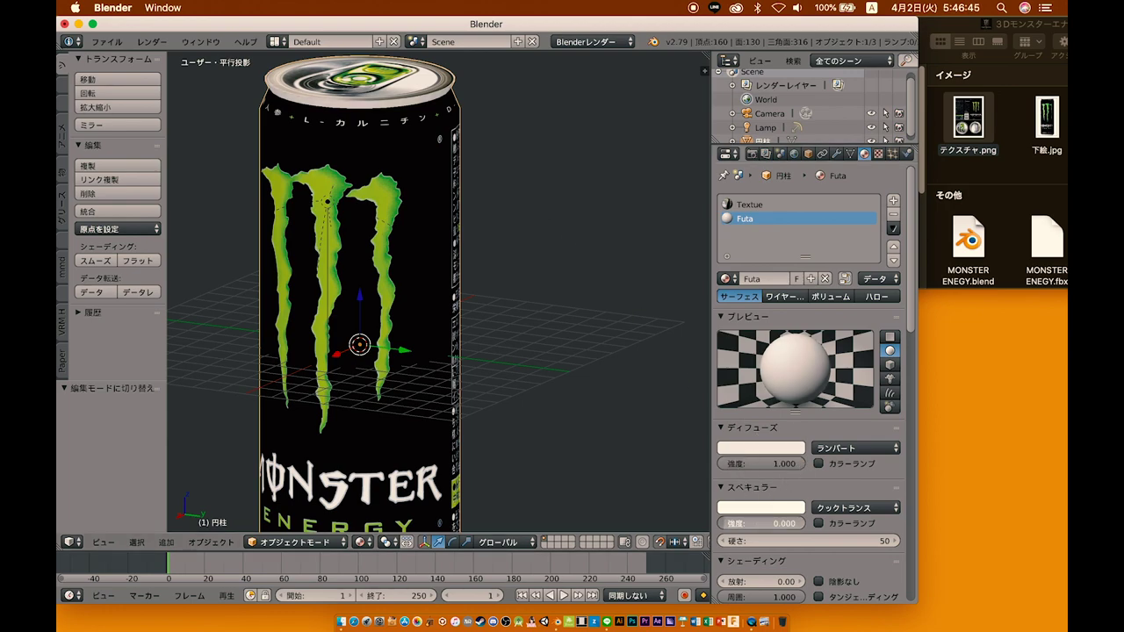
Step: Orbit and zoom around the can to inspect its side label and lid
{"action": "mouse_move", "coordinate": [391, 369]}
{"action": "middle_mouse_down"}
{"action": "mouse_move", "coordinate": [391, 270]}
{"action": "mouse_move", "coordinate": [356, 290]}
{"action": "mouse_move", "coordinate": [374, 235]}
{"action": "mouse_move", "coordinate": [442, 247]}
{"action": "mouse_move", "coordinate": [446, 198]}
{"action": "middle_mouse_up"}
{"action": "scroll", "coordinate": [391, 269], "scroll_direction": "down", "scroll_amount": 3}
{"action": "scroll", "coordinate": [391, 270], "scroll_direction": "up", "scroll_amount": 2}
{"action": "scroll", "coordinate": [408, 248], "scroll_direction": "down", "scroll_amount": 2}
{"action": "scroll", "coordinate": [422, 250], "scroll_direction": "up", "scroll_amount": 2}
{"action": "scroll", "coordinate": [441, 248], "scroll_direction": "up", "scroll_amount": 1}
{"action": "scroll", "coordinate": [442, 248], "scroll_direction": "down", "scroll_amount": 2}
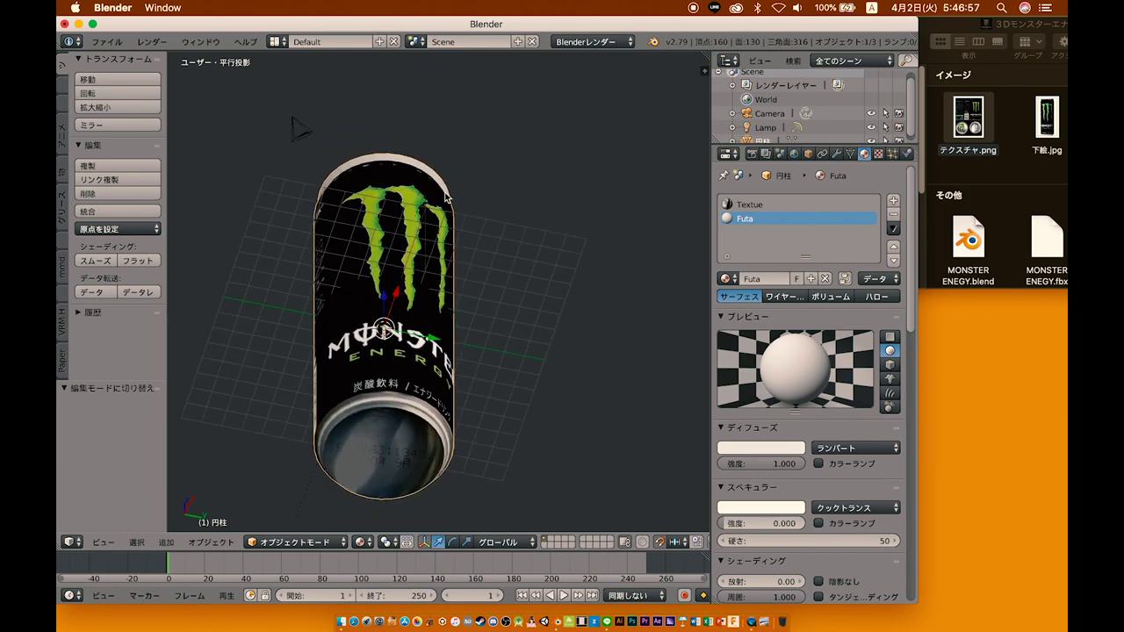
{"action": "scroll", "coordinate": [452, 183], "scroll_direction": "up", "scroll_amount": 2}
{"action": "scroll", "coordinate": [484, 251], "scroll_direction": "down", "scroll_amount": 3}
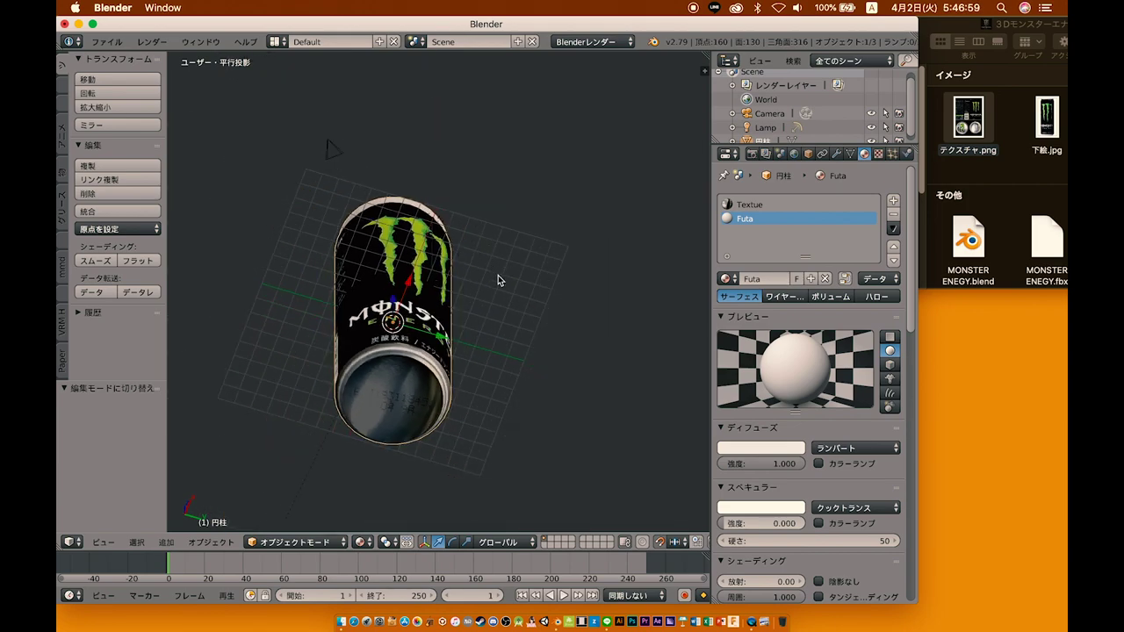
{"action": "scroll", "coordinate": [498, 279], "scroll_direction": "up", "scroll_amount": 2}
{"action": "mouse_move", "coordinate": [498, 279]}
{"action": "middle_mouse_down"}
{"action": "mouse_move", "coordinate": [399, 349]}
{"action": "mouse_move", "coordinate": [431, 325]}
{"action": "middle_mouse_up"}
{"action": "scroll", "coordinate": [439, 316], "scroll_direction": "down", "scroll_amount": 2}
{"action": "scroll", "coordinate": [428, 325], "scroll_direction": "up", "scroll_amount": 2}
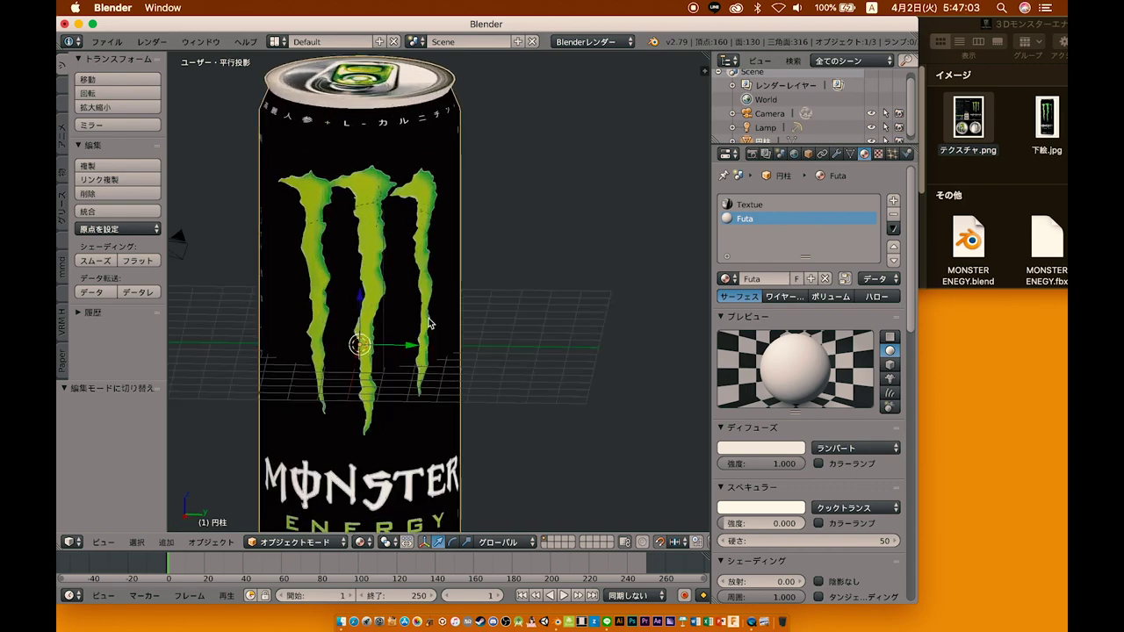
{"action": "scroll", "coordinate": [426, 321], "scroll_direction": "down", "scroll_amount": 2}
{"action": "mouse_move", "coordinate": [426, 321]}
{"action": "middle_mouse_down"}
{"action": "mouse_move", "coordinate": [403, 225]}
{"action": "mouse_move", "coordinate": [391, 291]}
{"action": "middle_mouse_up"}
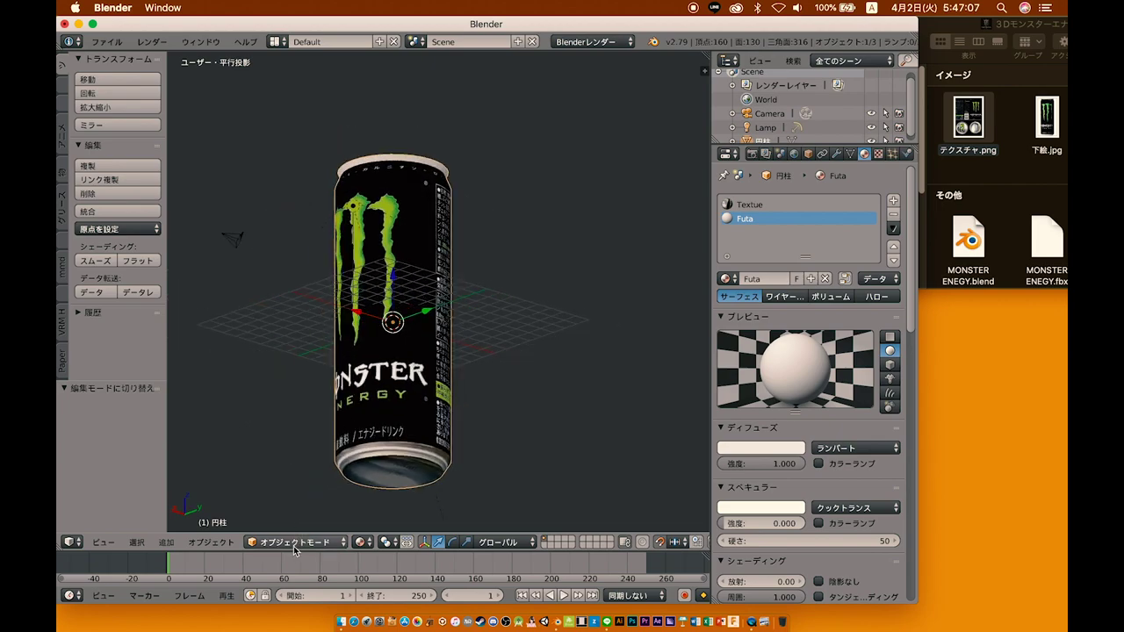
{"action": "key", "text": "r"}
{"action": "key", "text": "Escape"}
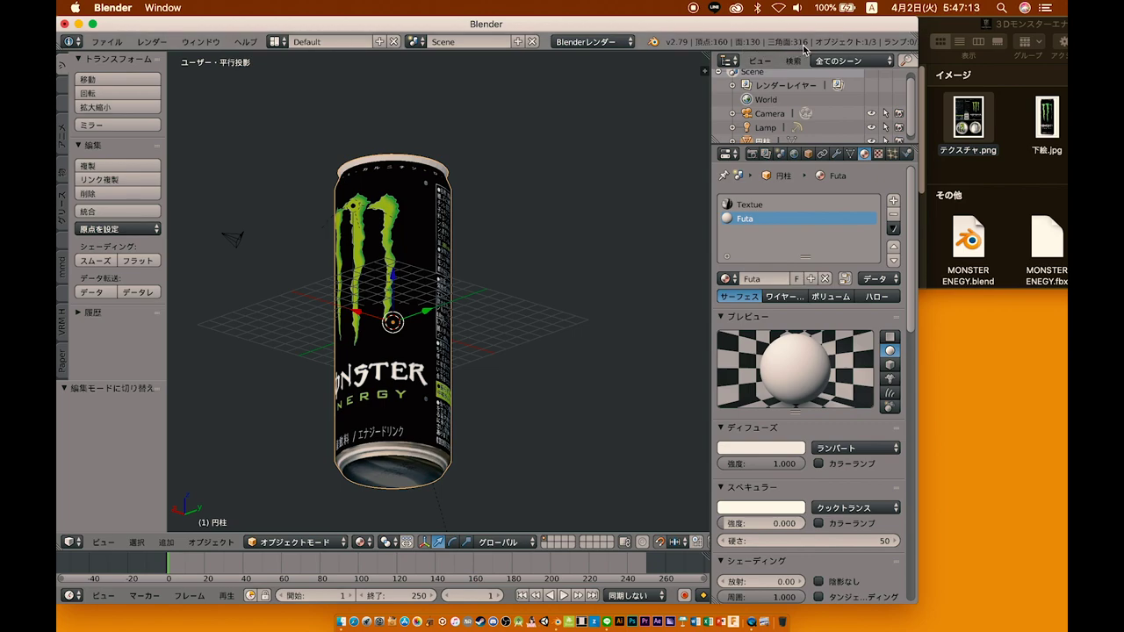
Step: Switch to Solid shading and check the can's mesh from the front view
{"action": "left_click", "coordinate": [297, 541]}
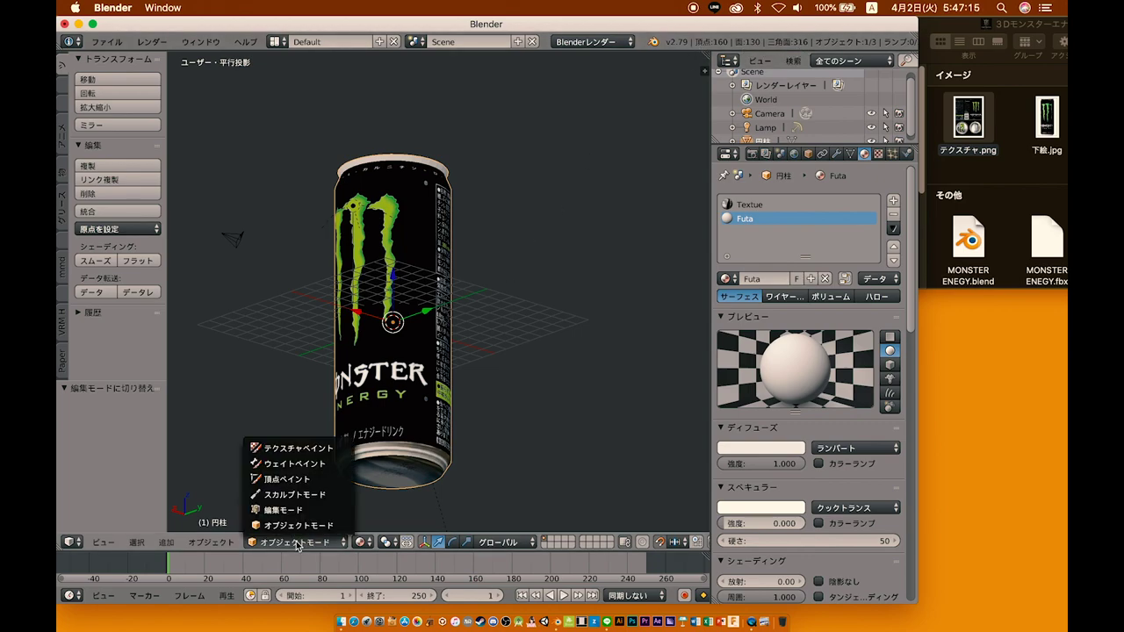
{"action": "left_click", "coordinate": [297, 544]}
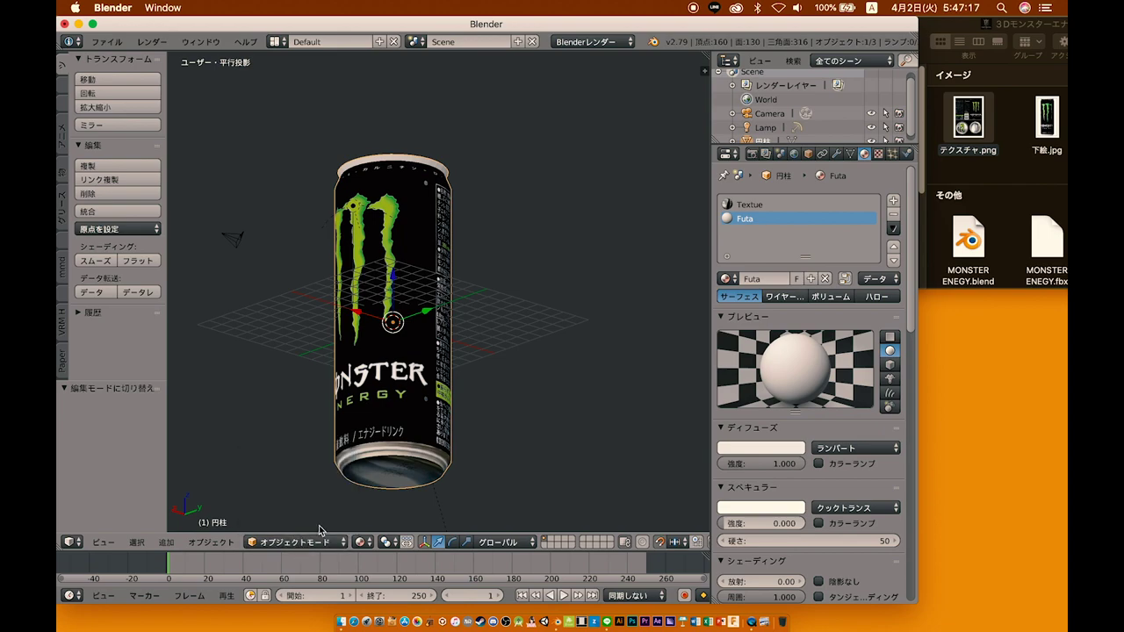
{"action": "key", "text": "Tab"}
{"action": "left_click", "coordinate": [316, 543]}
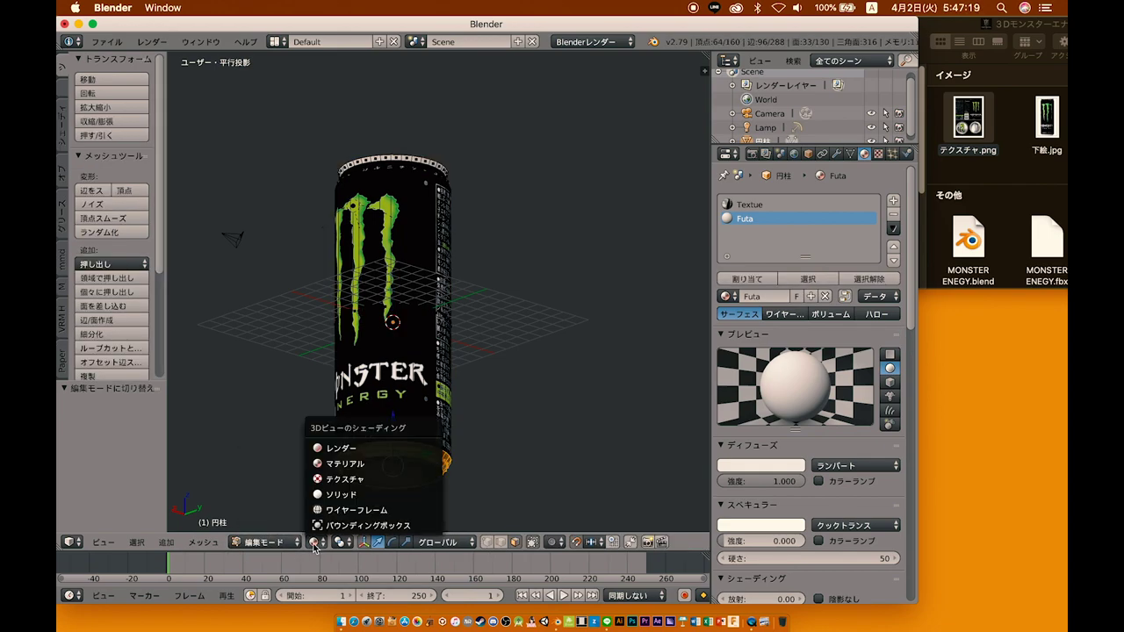
{"action": "left_click", "coordinate": [340, 503]}
{"action": "key", "text": "Tab"}
{"action": "mouse_move", "coordinate": [421, 422]}
{"action": "middle_mouse_down"}
{"action": "mouse_move", "coordinate": [431, 439]}
{"action": "mouse_move", "coordinate": [405, 435]}
{"action": "mouse_move", "coordinate": [450, 404]}
{"action": "mouse_move", "coordinate": [403, 411]}
{"action": "mouse_move", "coordinate": [457, 406]}
{"action": "mouse_move", "coordinate": [426, 425]}
{"action": "middle_mouse_up"}
{"action": "key", "text": "KP_1"}
Step: Switch the viewport to Material shading and return to Object Mode
{"action": "key", "text": "Tab"}
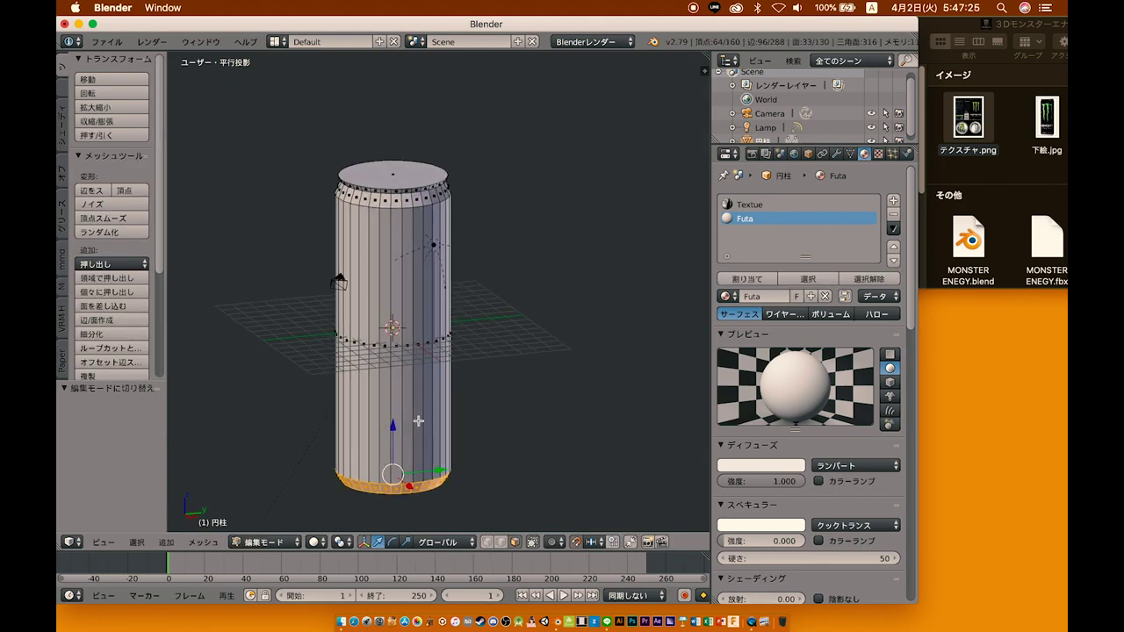
{"action": "left_click", "coordinate": [323, 544]}
{"action": "left_click", "coordinate": [342, 464]}
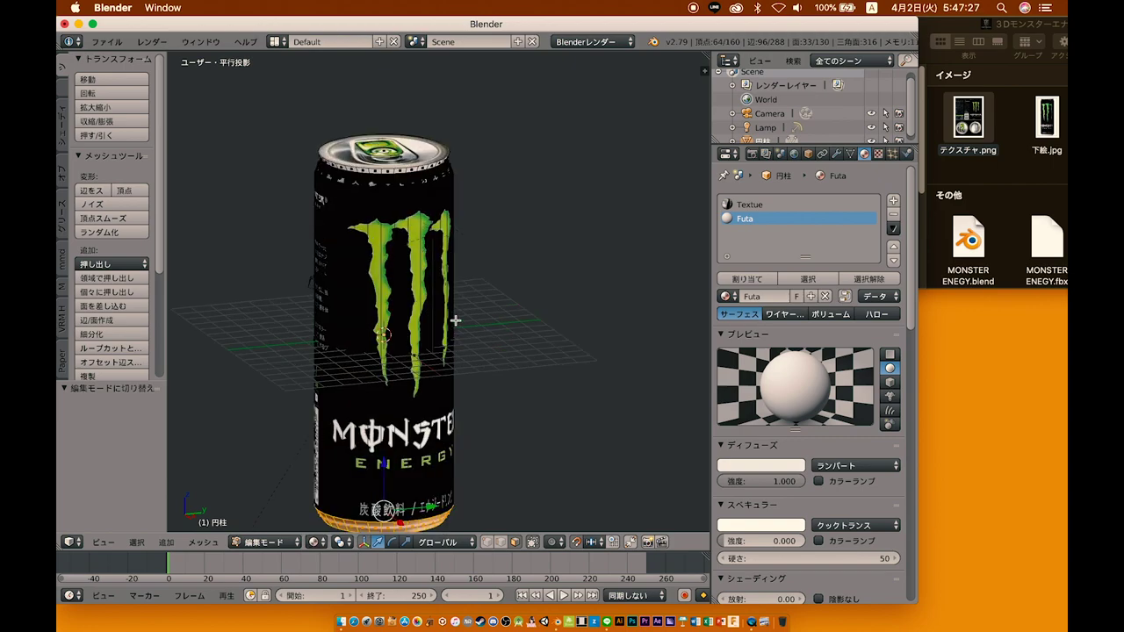
{"action": "mouse_move", "coordinate": [453, 325]}
{"action": "middle_mouse_down"}
{"action": "mouse_move", "coordinate": [398, 326]}
{"action": "mouse_move", "coordinate": [409, 291]}
{"action": "mouse_move", "coordinate": [268, 258]}
{"action": "mouse_move", "coordinate": [272, 246]}
{"action": "mouse_move", "coordinate": [418, 321]}
{"action": "mouse_move", "coordinate": [469, 313]}
{"action": "mouse_move", "coordinate": [455, 318]}
{"action": "middle_mouse_up"}
{"action": "key", "text": "Tab"}
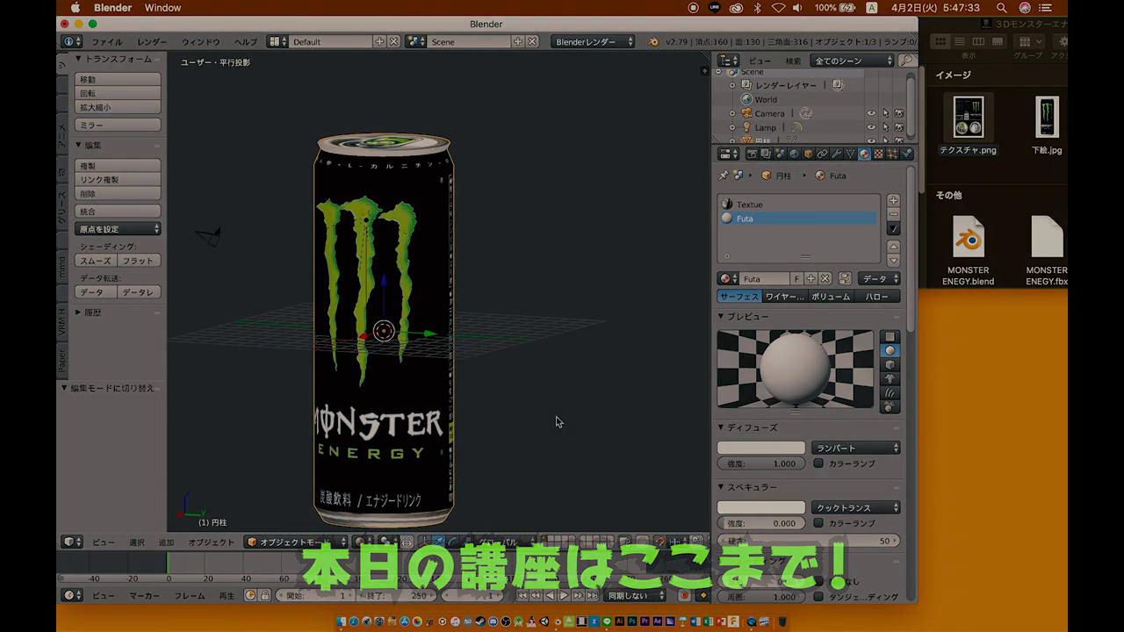